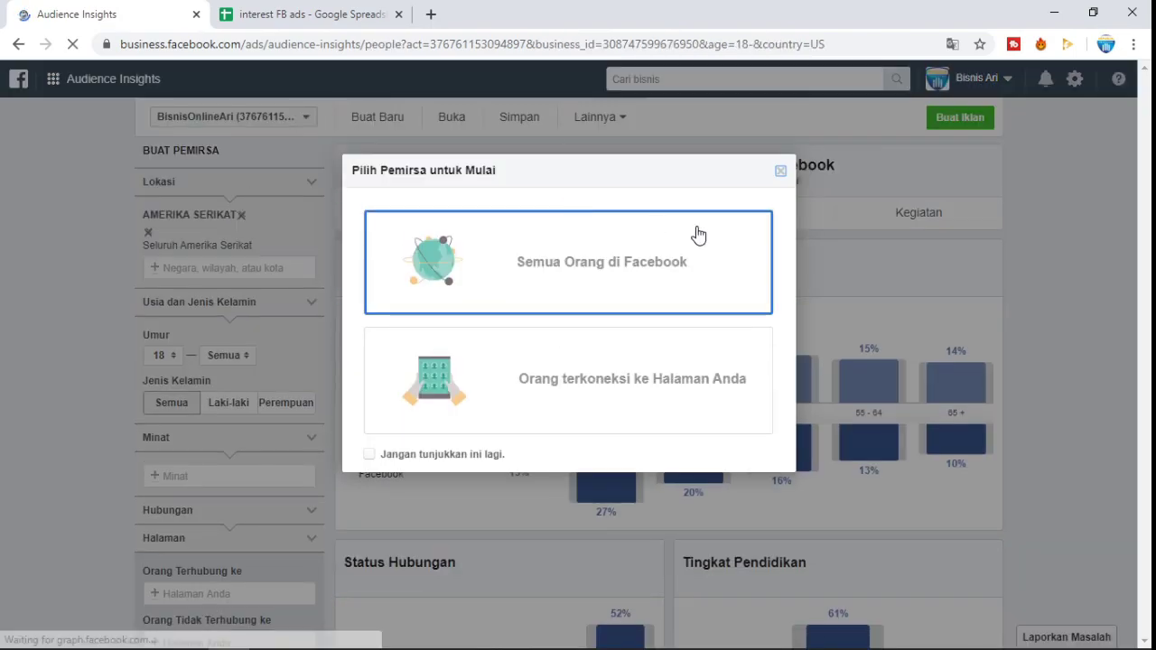
- Start the new audience from everyone on Facebook (Semua Orang di Facebook)
left_click(698, 235)
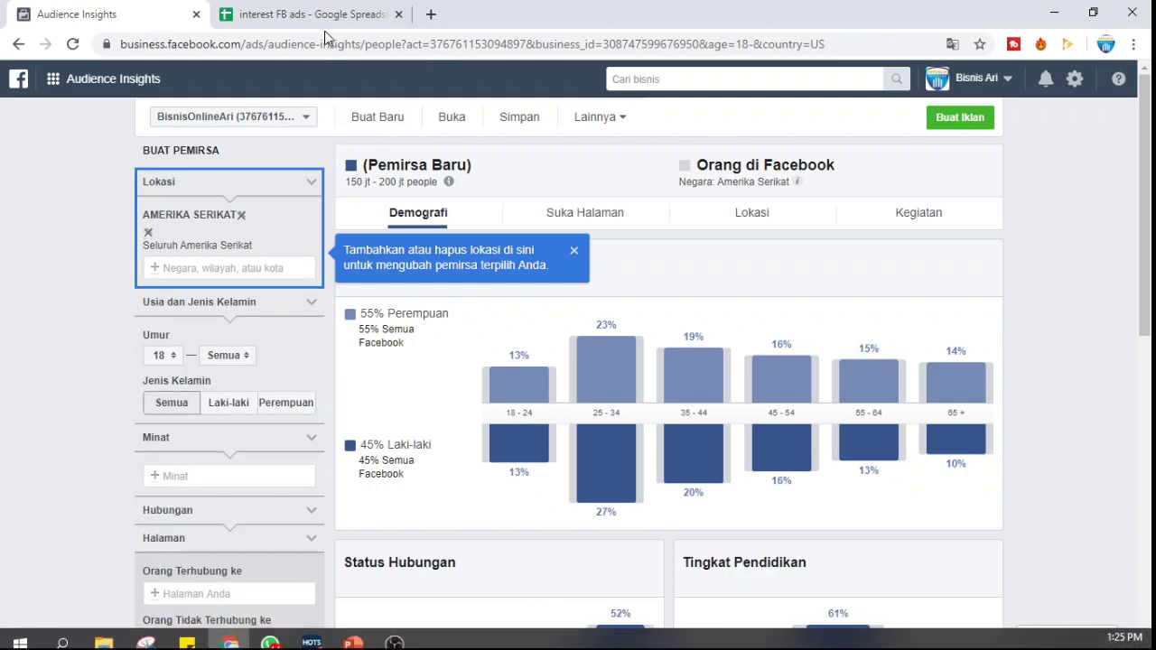
- In the "interest FB ads" Google Sheets spreadsheet, list diet, diet sehat, makanan sehat and diet keto in cells G3 to G6
left_click(300, 14)
left_click(709, 258)
type("die")
key("Return")
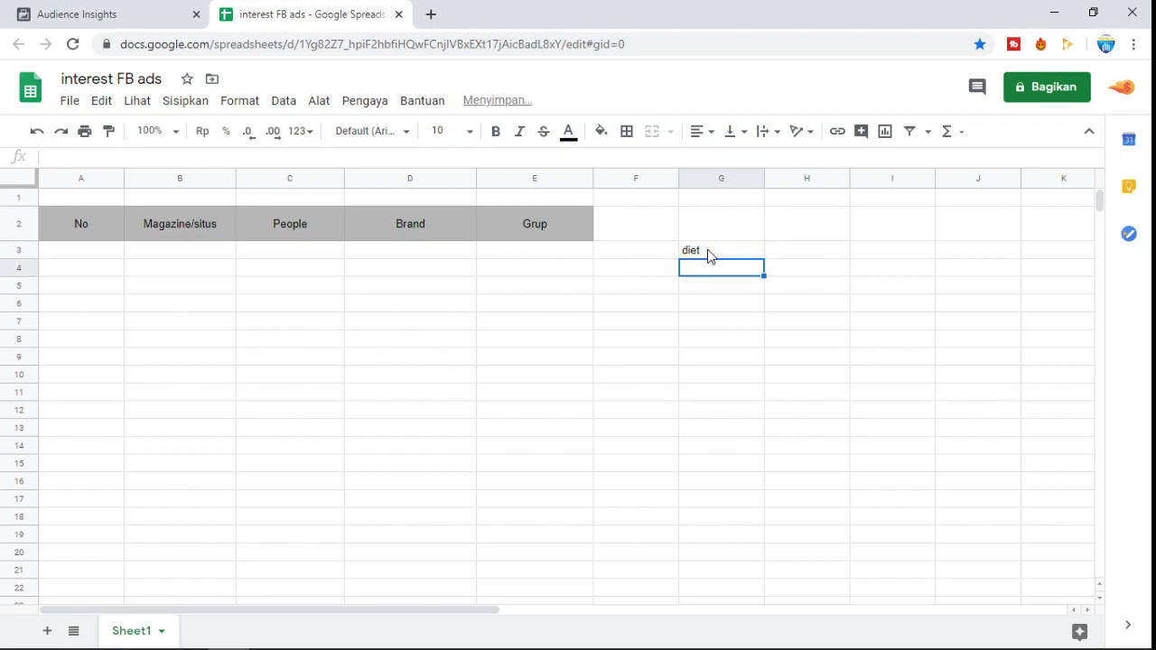
type("diet sehat")
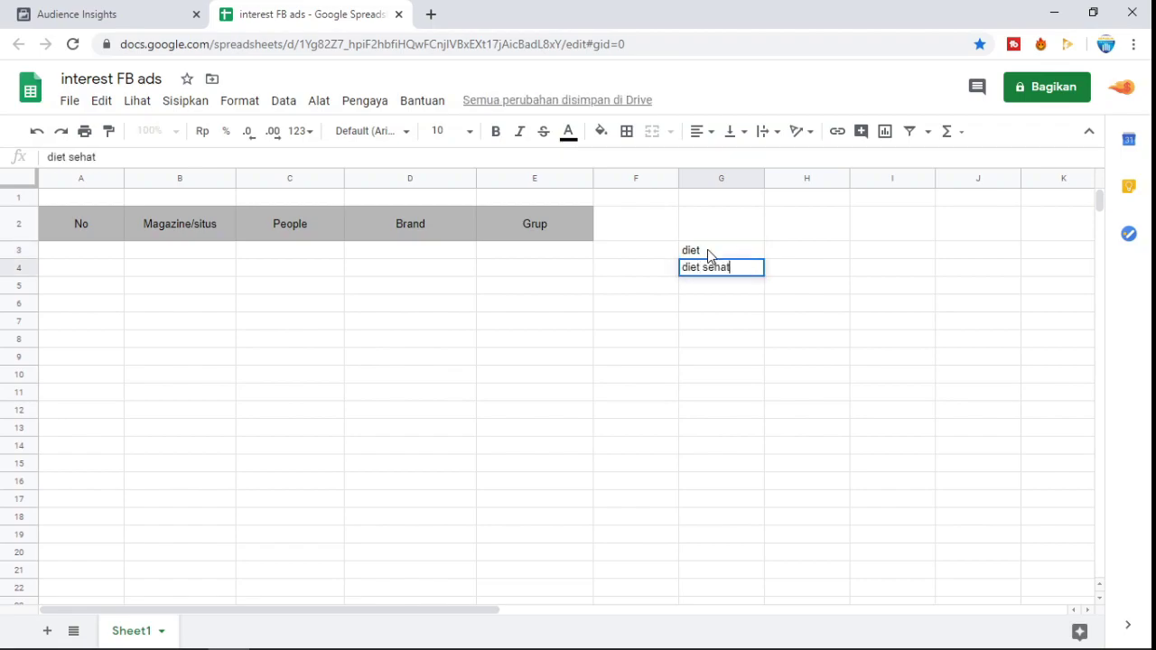
key("Return")
type("ma")
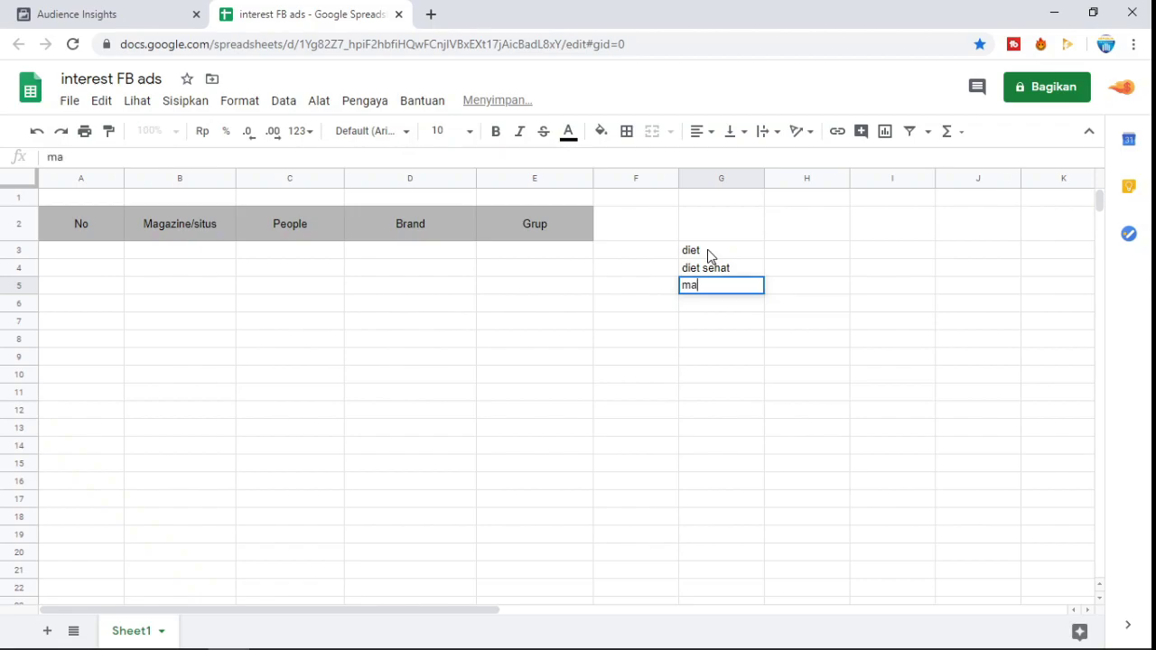
type("kanan sehat")
key("Return")
type("diet ke")
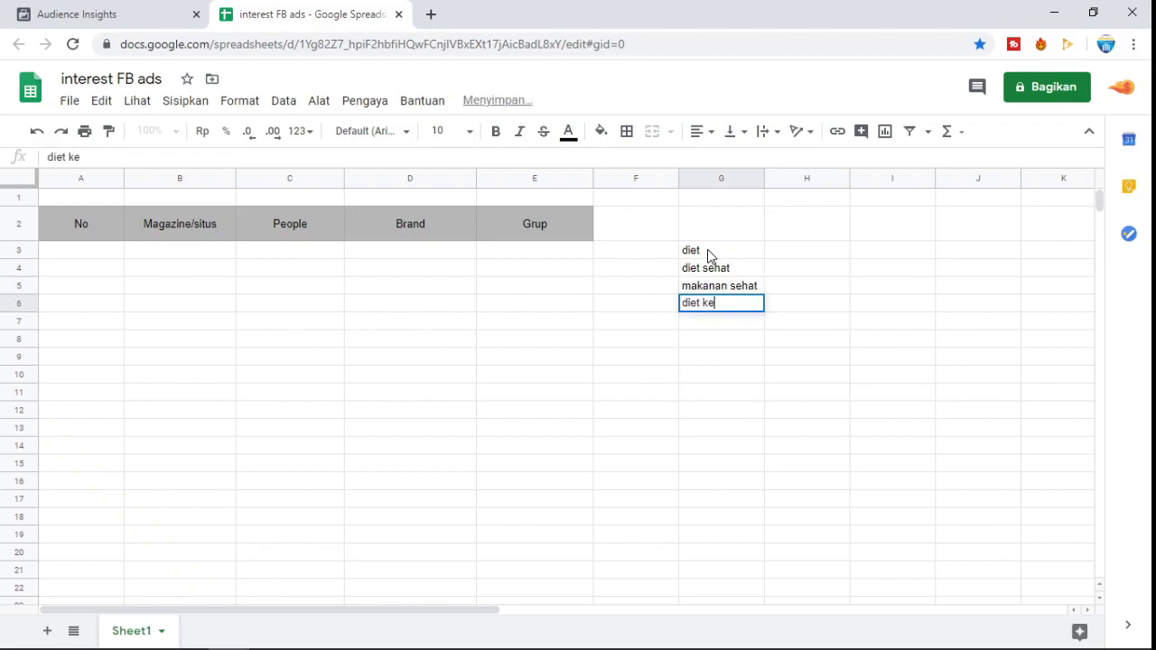
type("to")
key("Return")
key("Up")
key("Up")
key("Up")
key("Up")
key("Down")
key("Down")
key("Down")
key("Up")
key("Up")
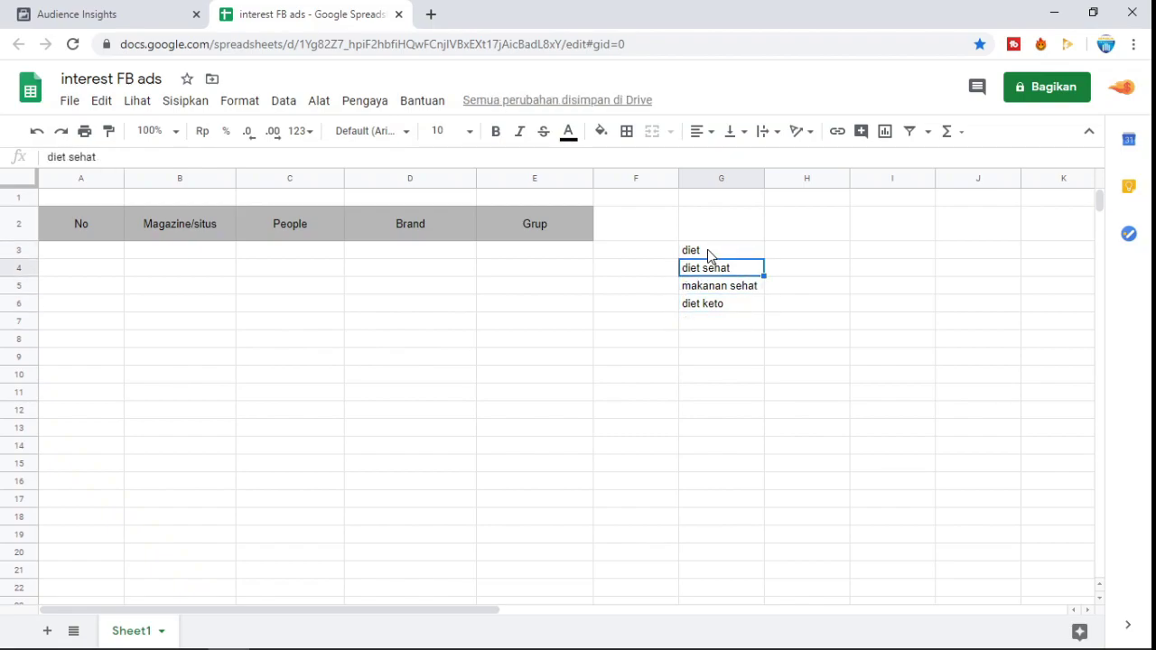
key("Down")
key("Up")
key("shift+Down")
key("shift+Down")
key("Down")
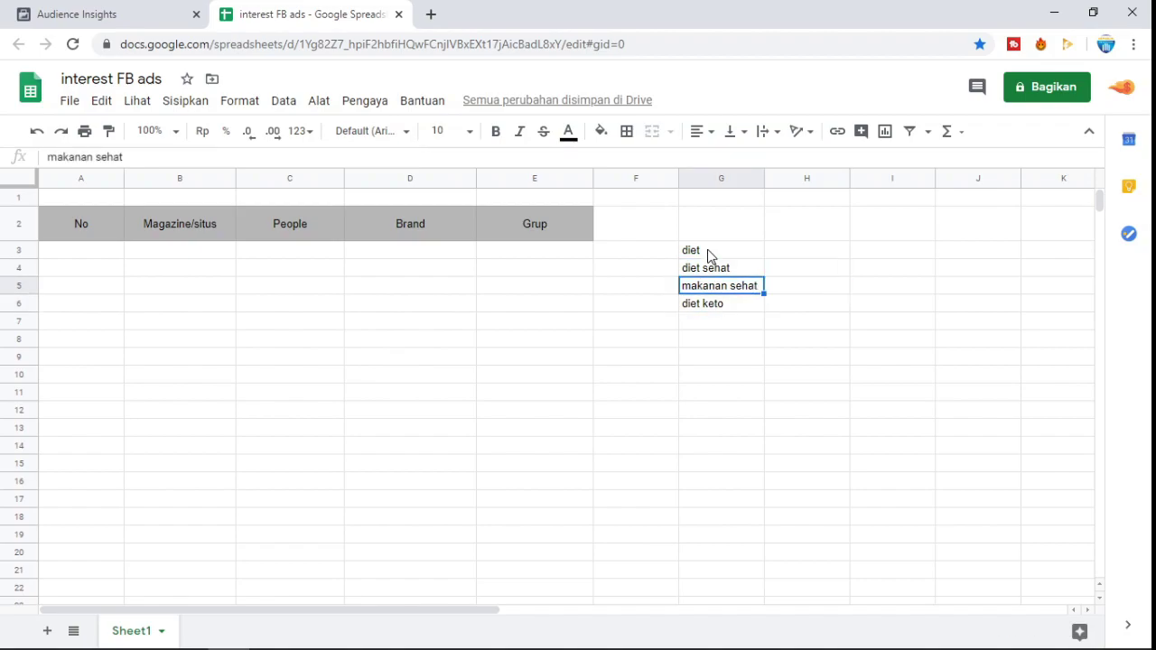
key("Up")
key("shift+Down")
key("shift+Down")
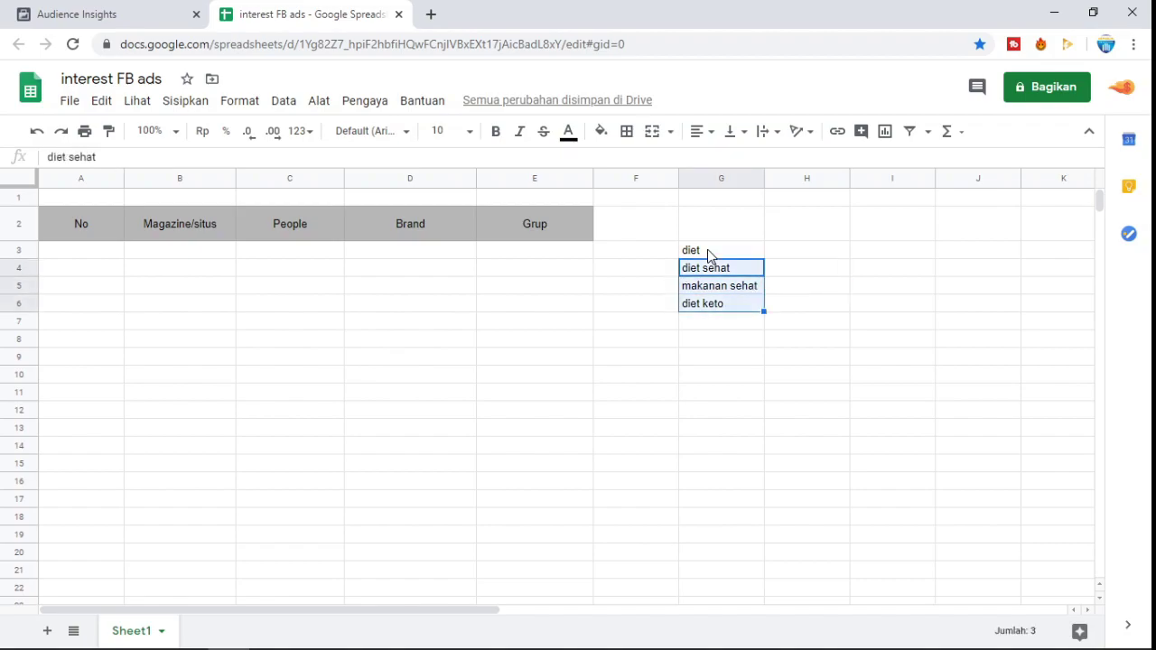
key("Down")
key("Up")
key("Right")
key("Left")
key("Down")
key("Down")
key("Up")
key("Up")
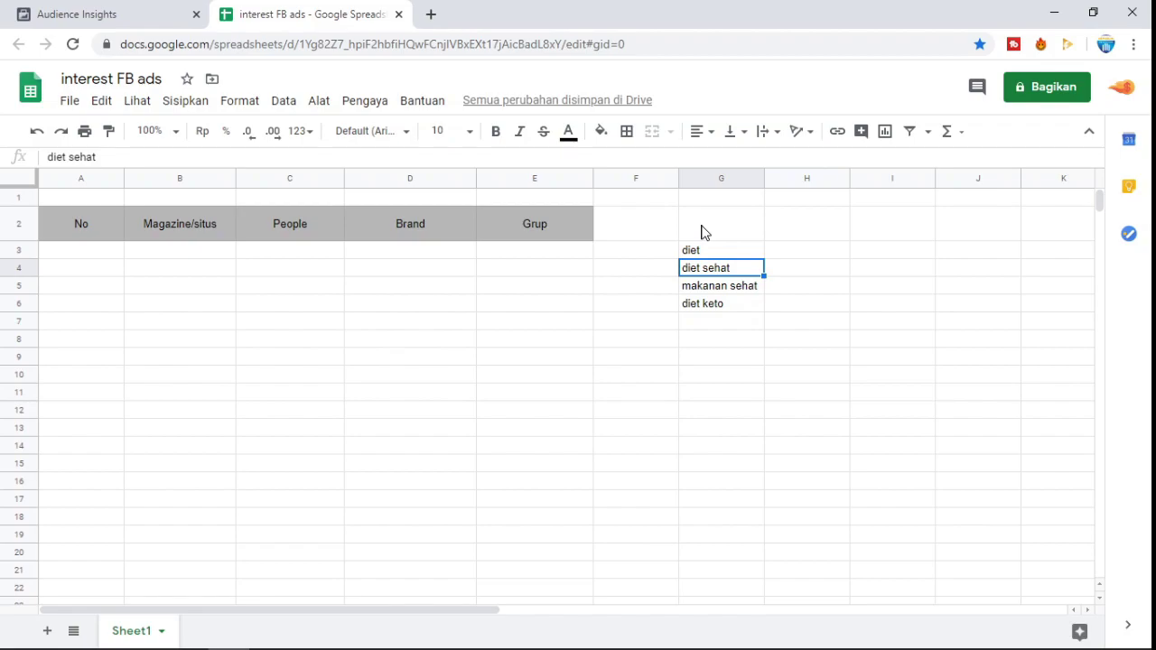
- Enter "audience" in cell H4, beside the diet sehat keyword
key("Right")
type("au")
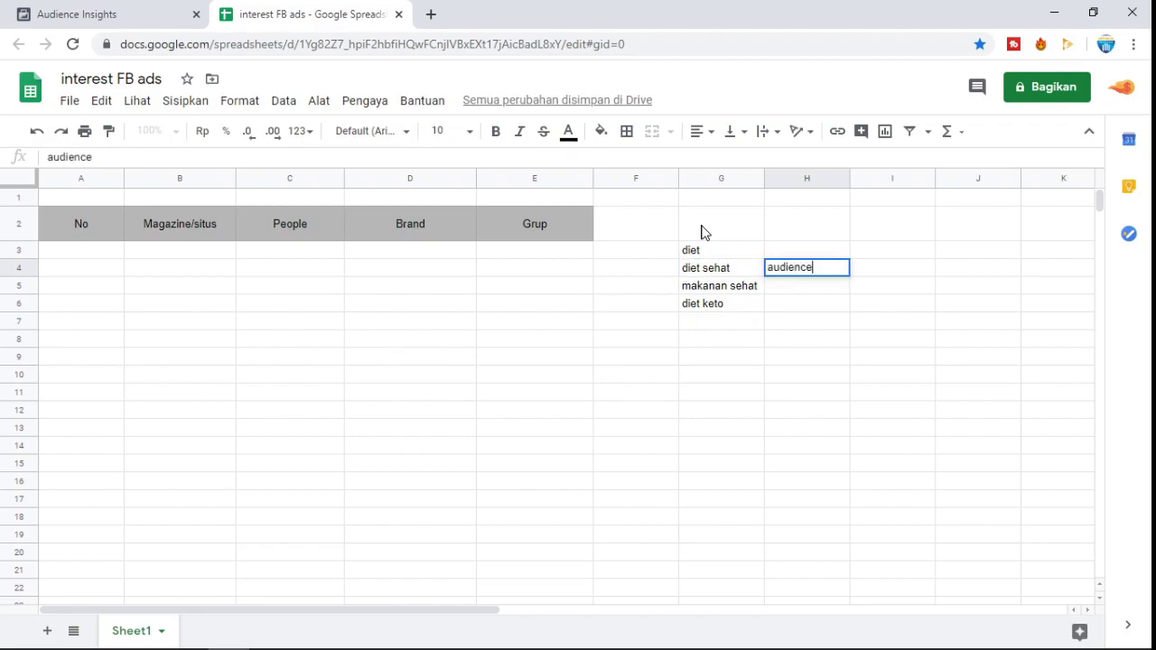
key("Return")
key("Up")
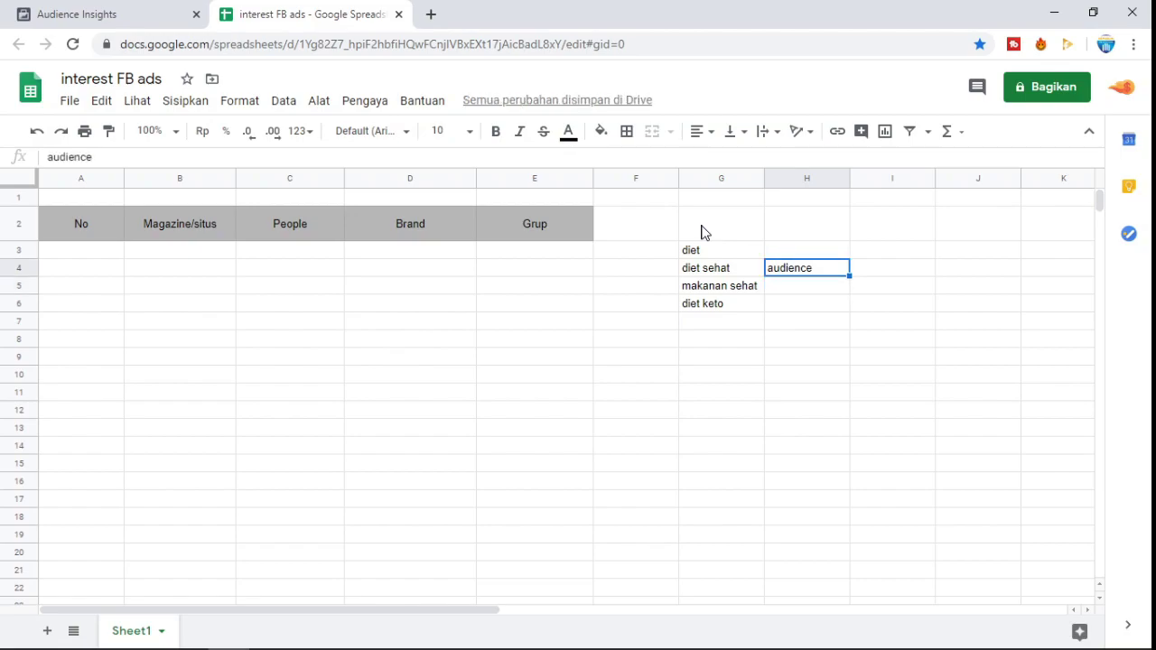
left_click(598, 272)
left_click(774, 273)
left_click(844, 340)
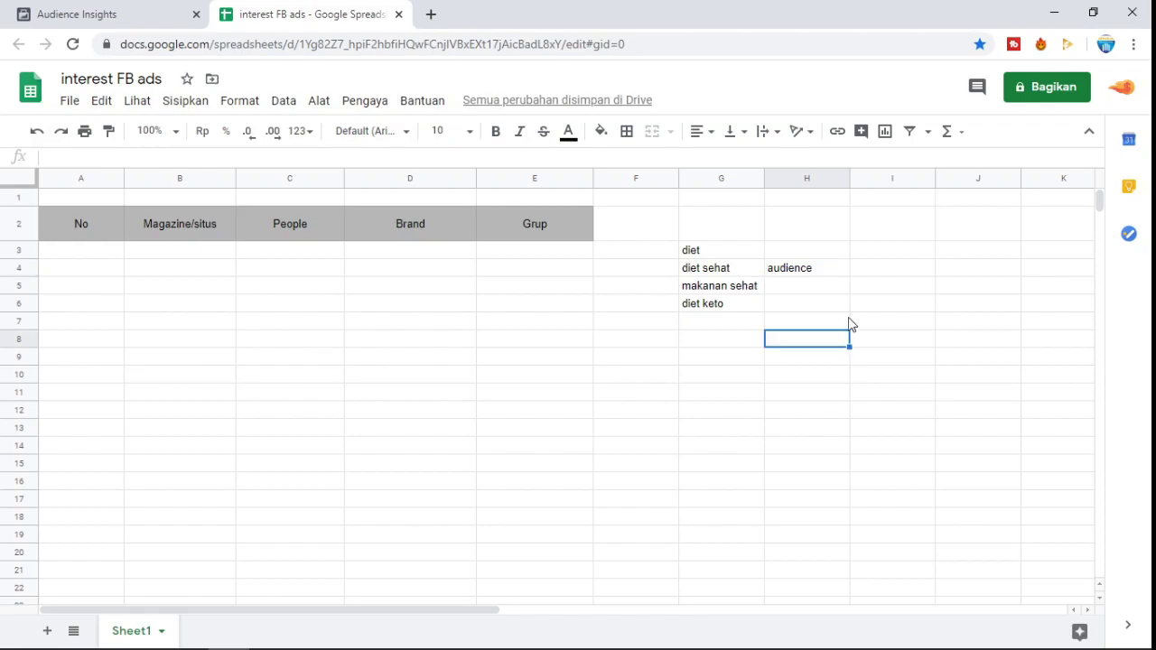
left_click(844, 271)
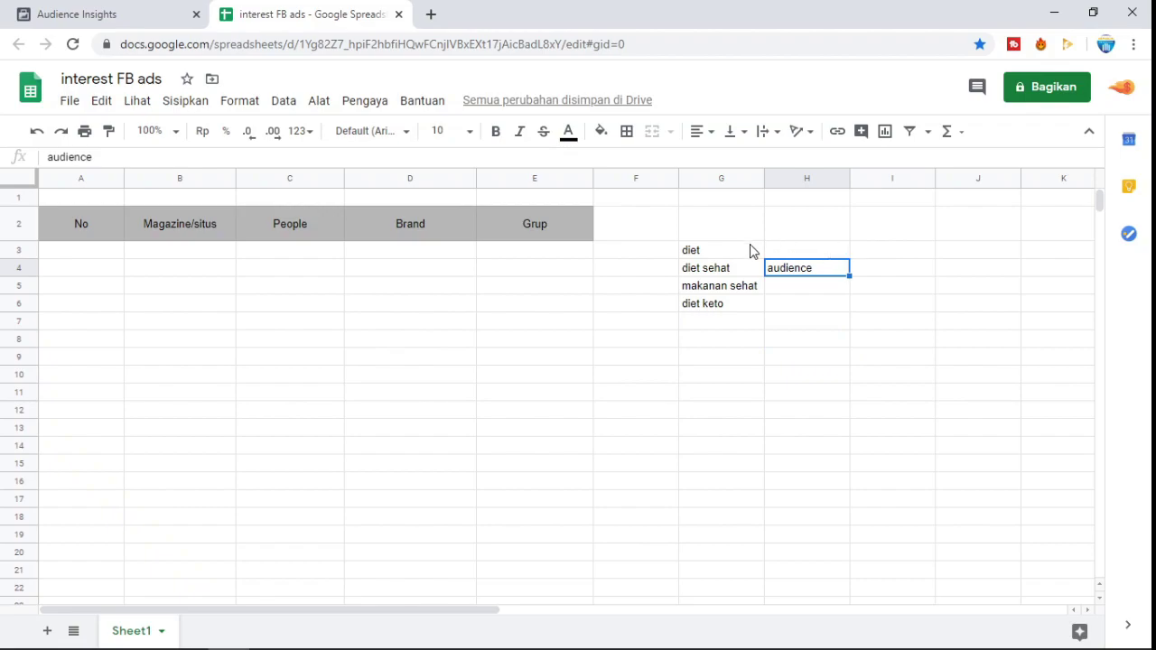
left_click_drag(737, 262, 738, 292)
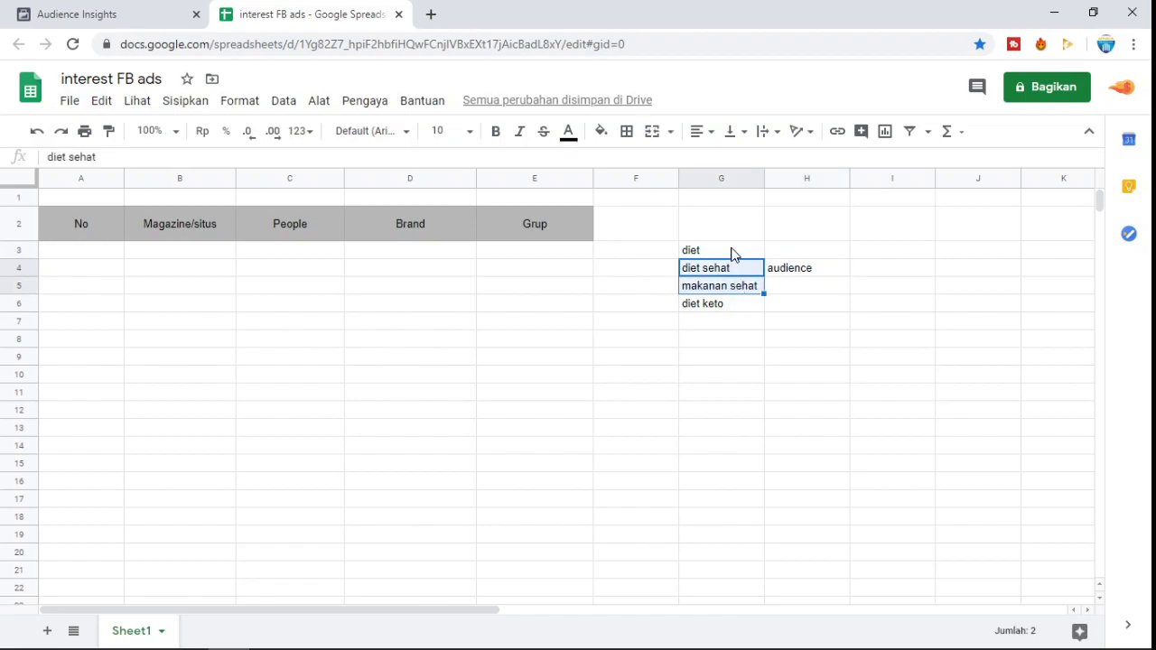
left_click(732, 253)
left_click(724, 272)
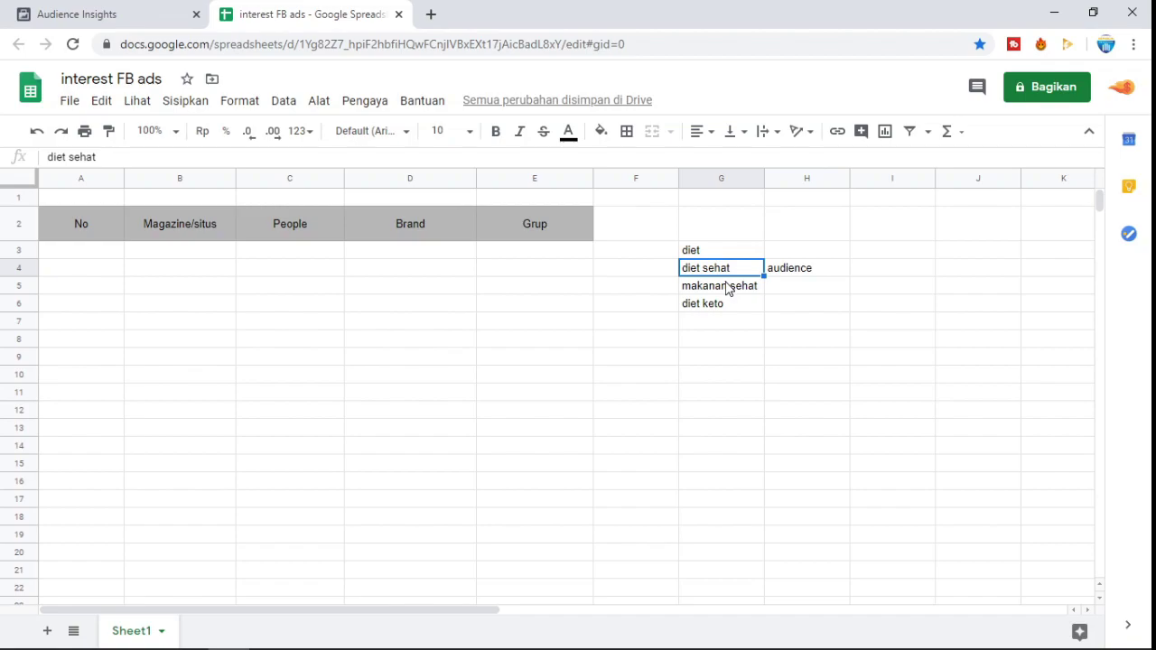
left_click(728, 291)
left_click(731, 306)
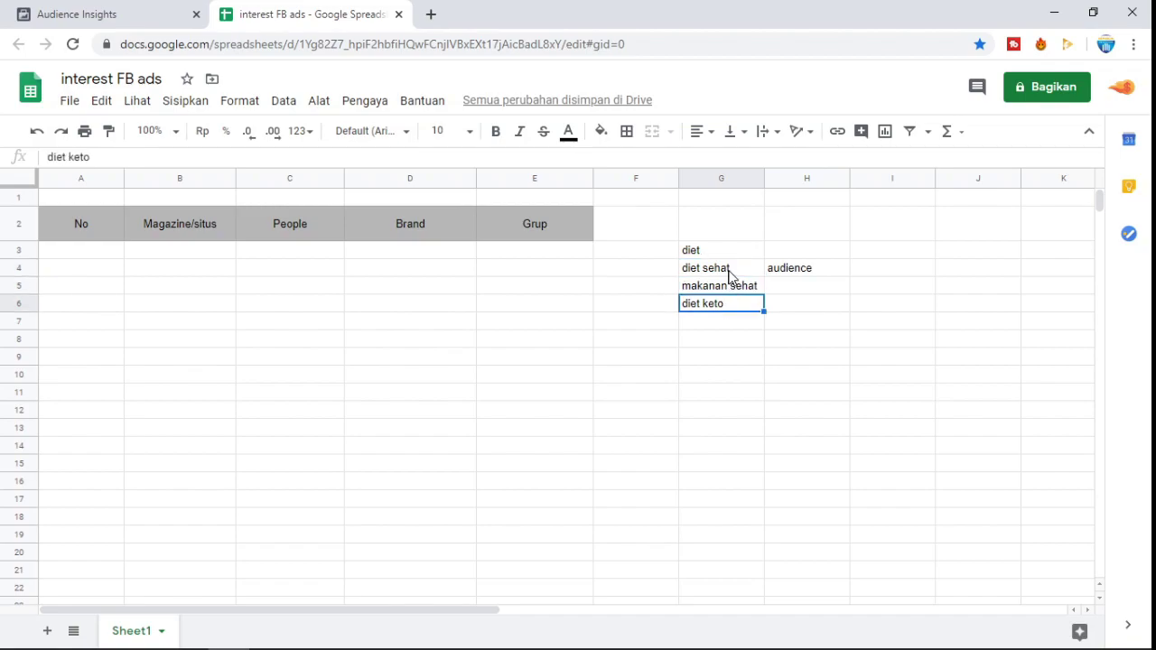
left_click(730, 271)
left_click(731, 304)
- Widen column G, which holds the diet keywords
left_click(757, 177)
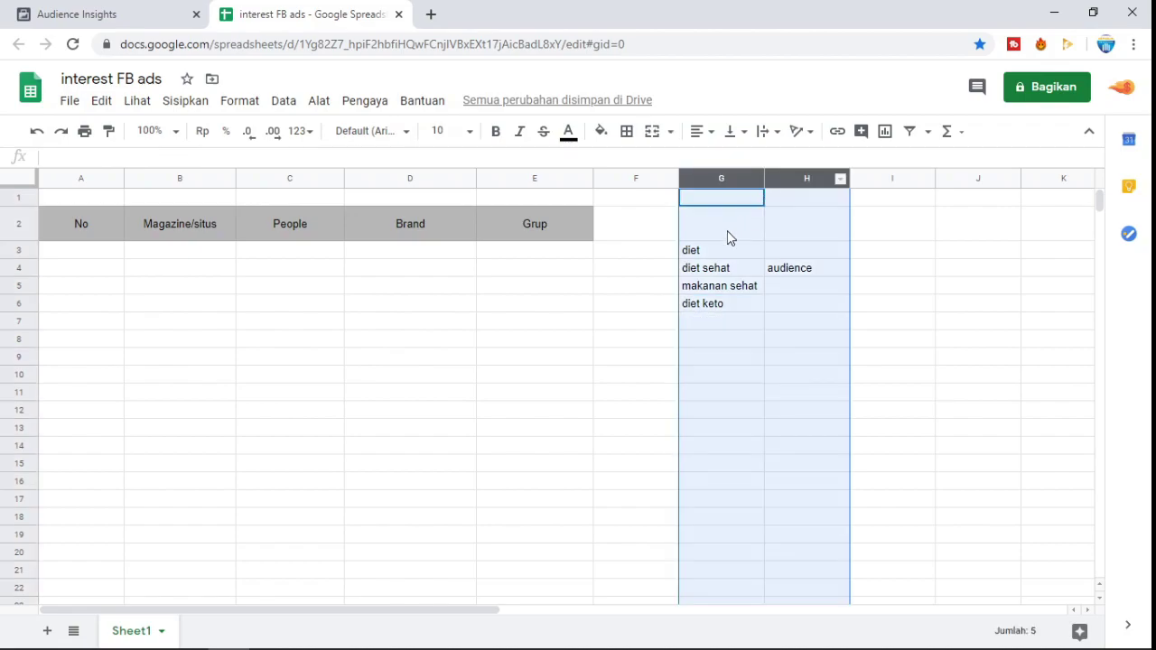
left_click(730, 233)
left_click_drag(765, 180, 803, 181)
left_click(769, 288)
left_click(765, 305)
left_click(760, 320)
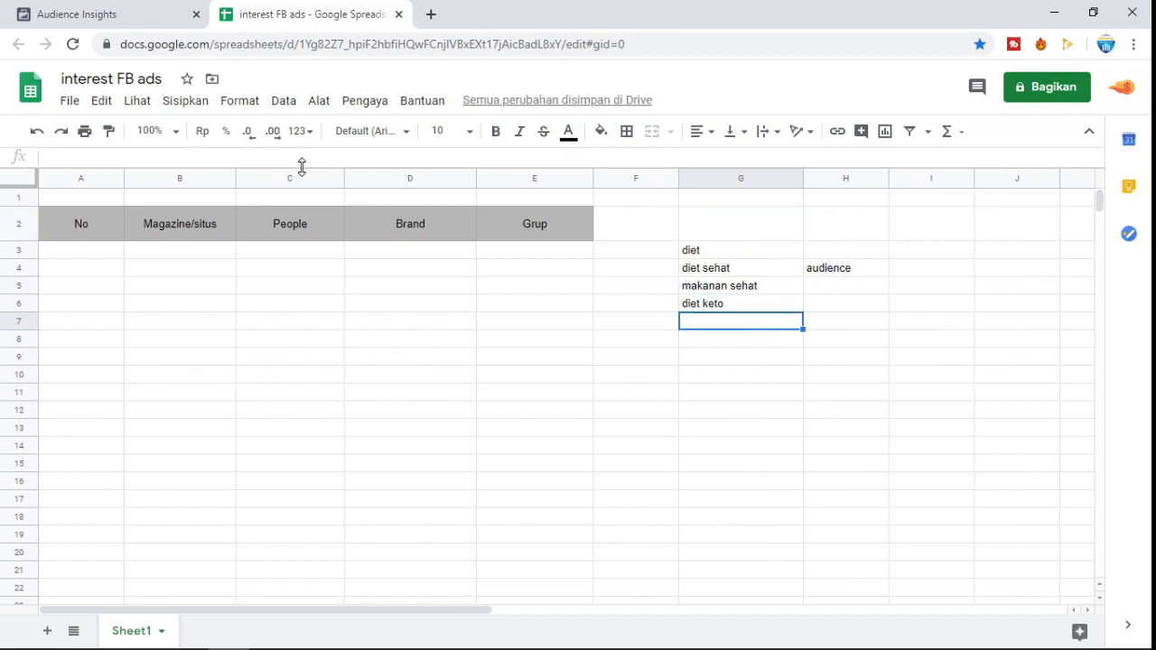
- Switch to Audience Insights and replace the United States with Indonesia as the audience location
left_click(115, 12)
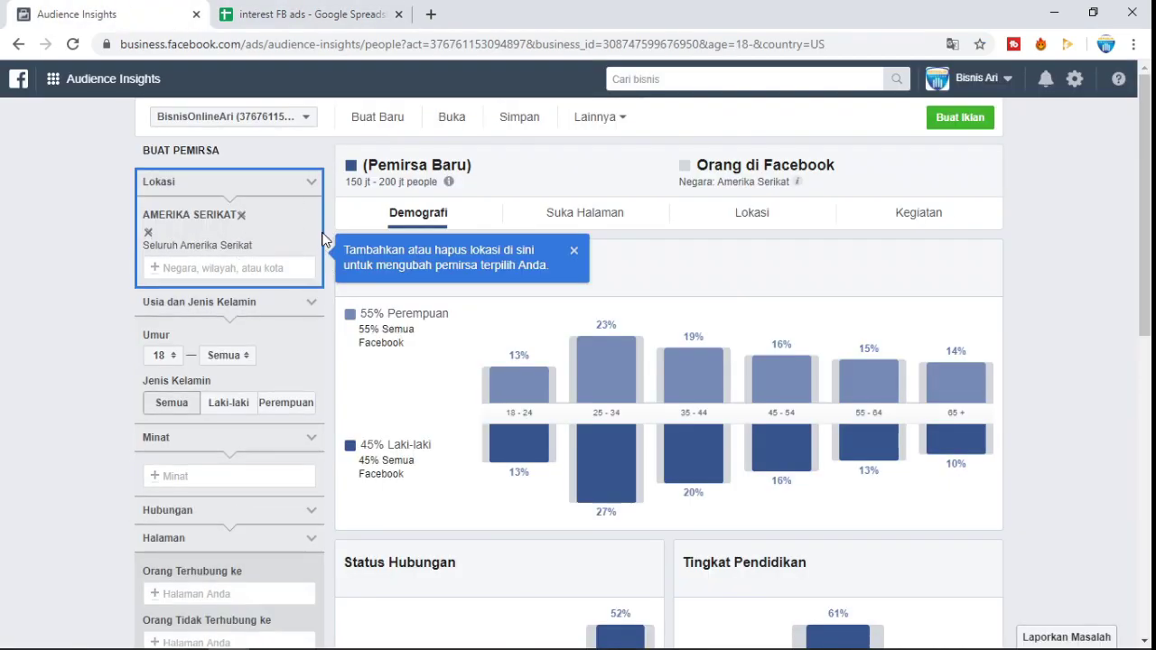
left_click(148, 233)
type("indonesia")
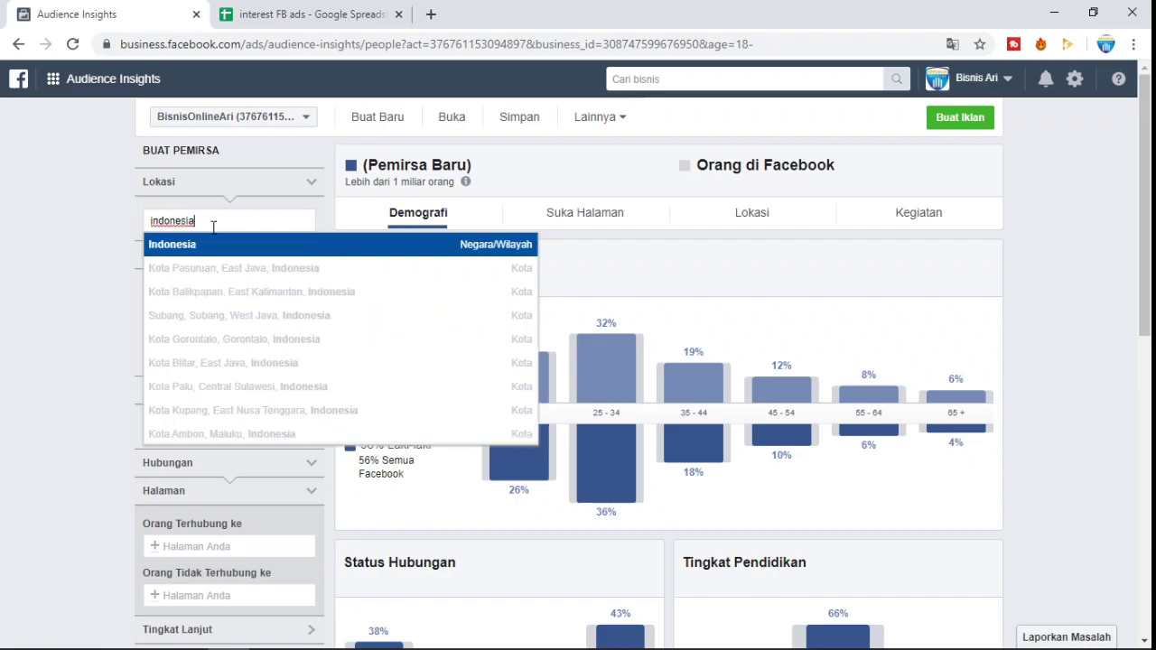
left_click(209, 245)
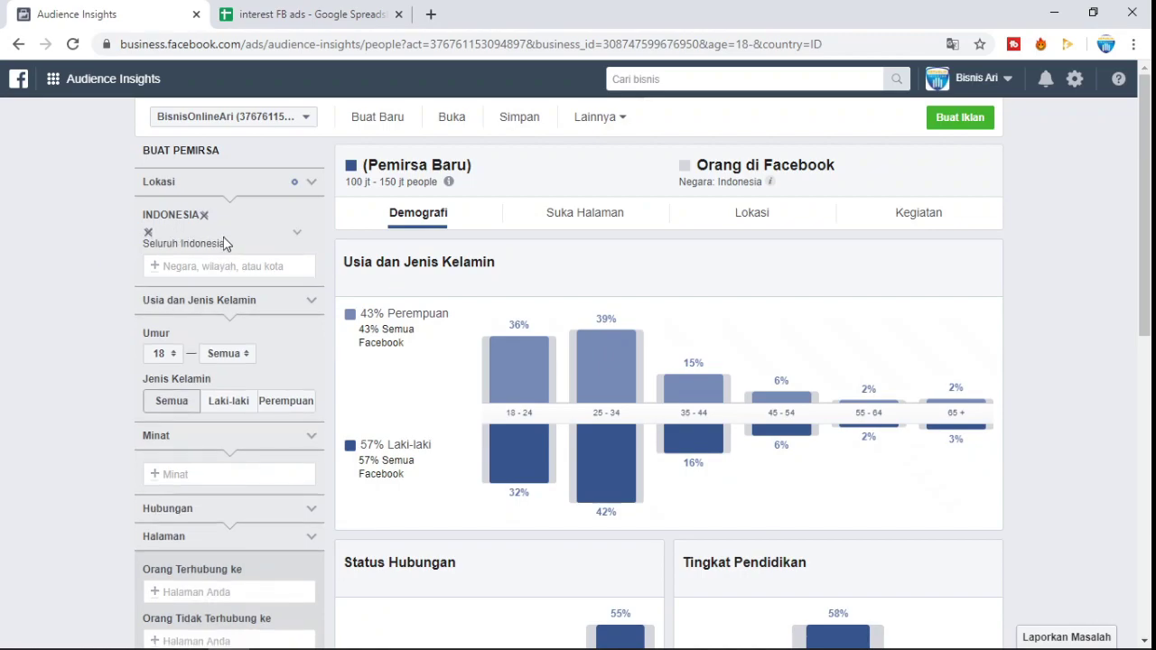
- Search the audience interests for diet and add Diet food as an interest
scroll(224, 238, "down", 1)
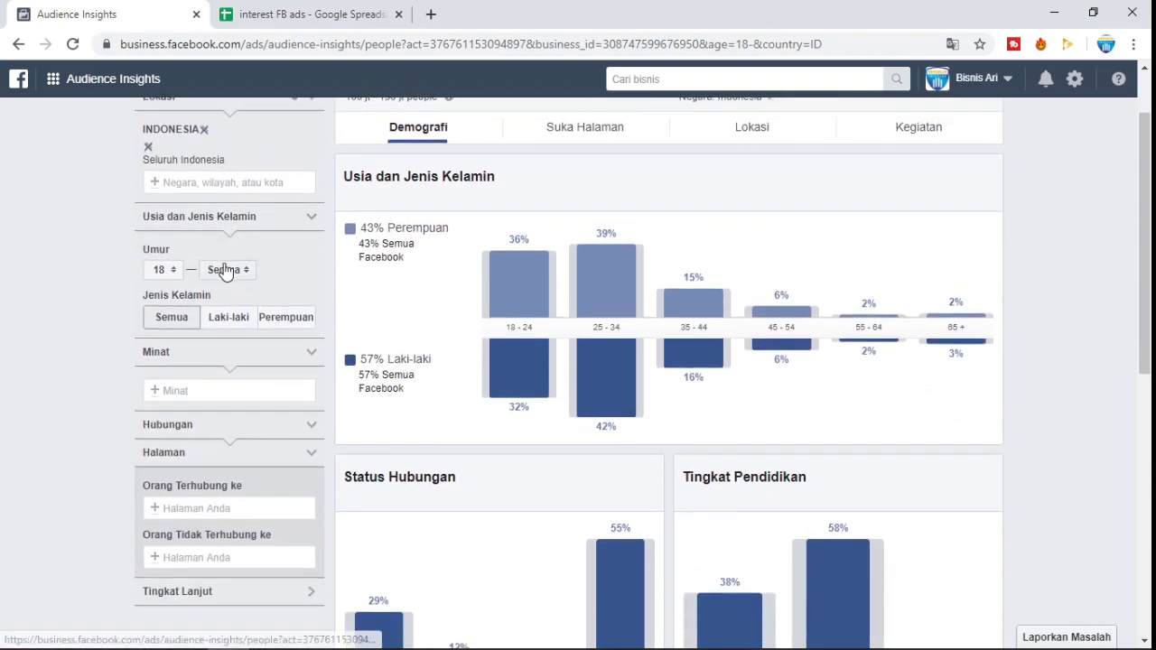
scroll(227, 268, "down", 1)
left_click(215, 305)
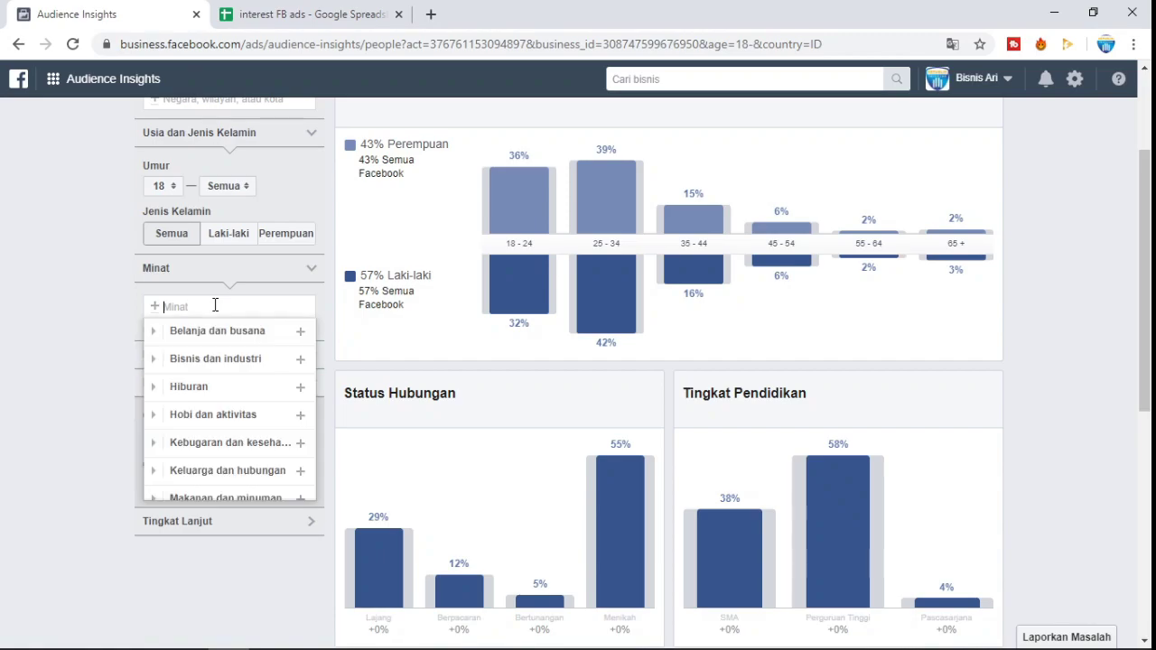
type("d")
key("BackSpace")
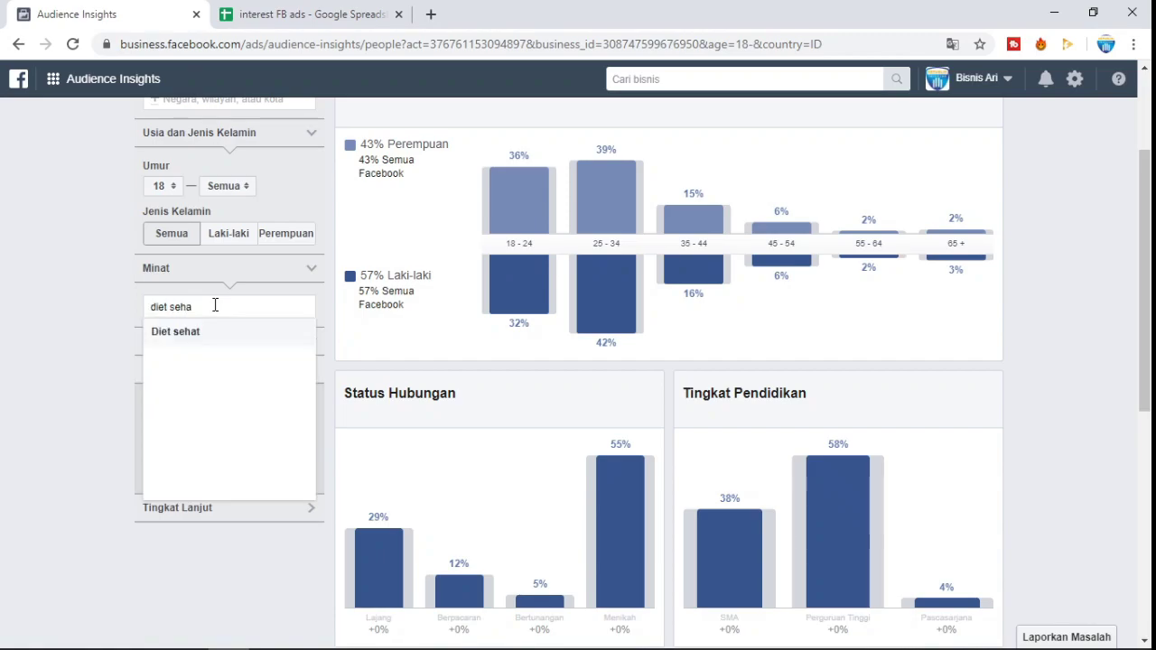
key("BackSpace")
key("BackSpace")
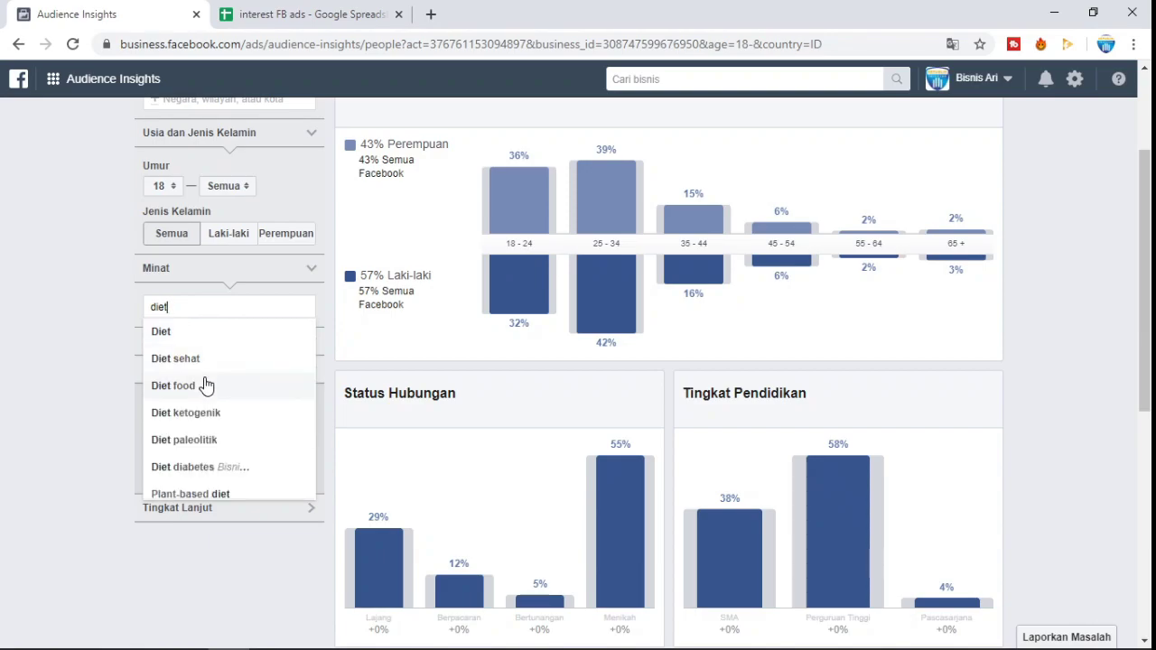
scroll(172, 470, "down", 2)
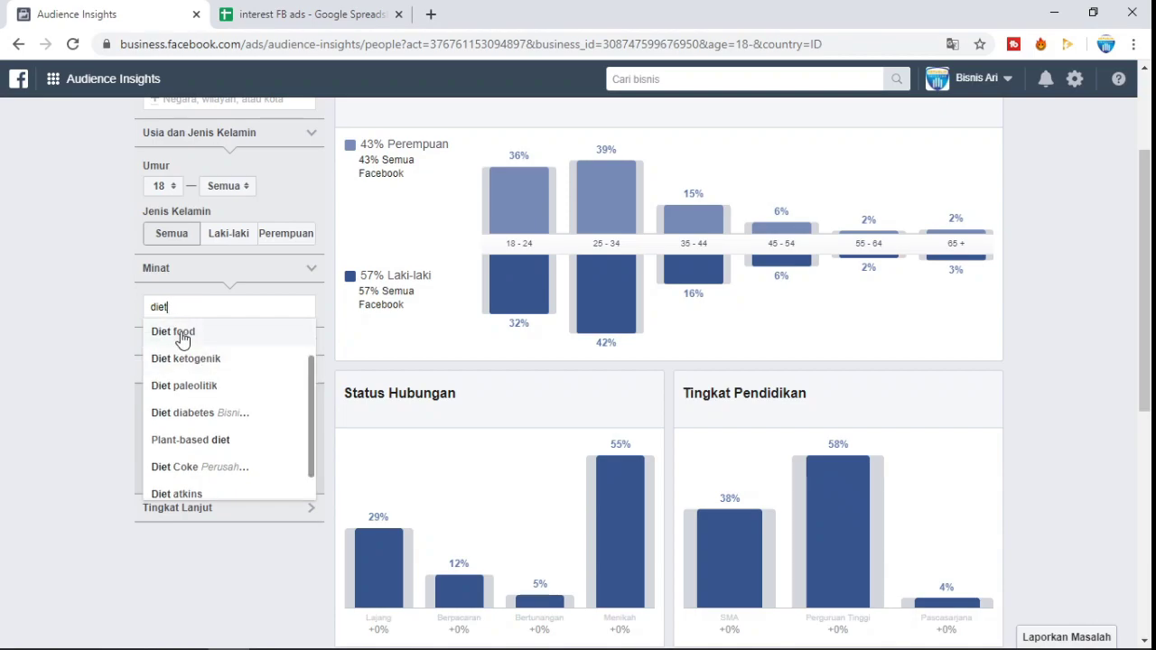
left_click(181, 332)
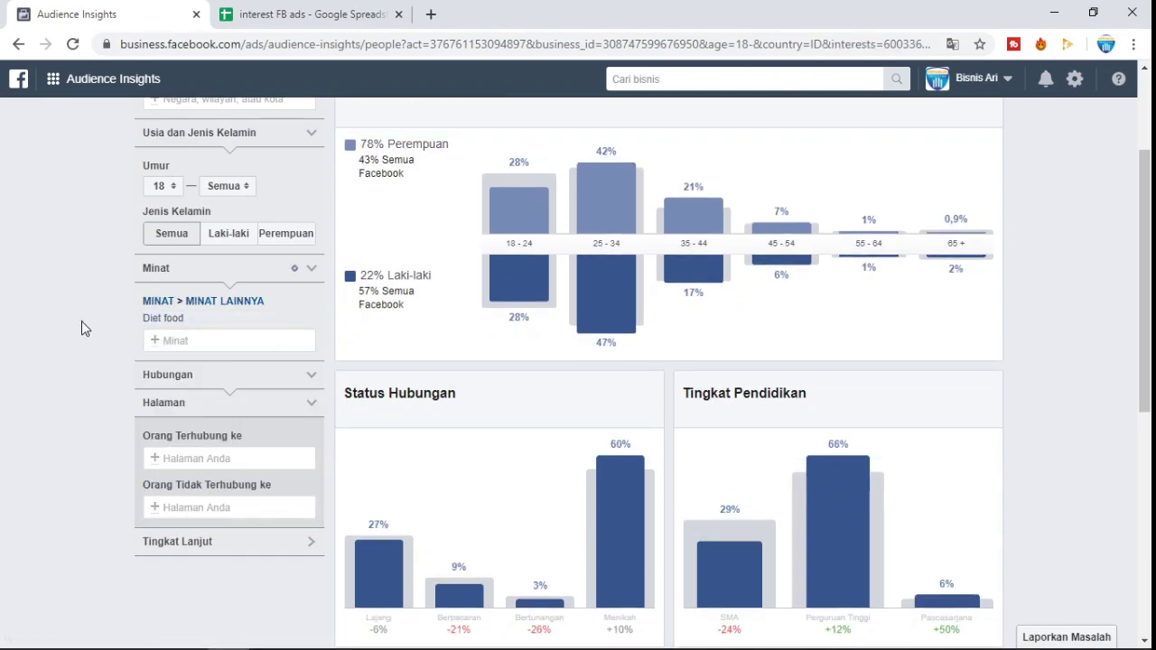
- Look over the audience's demographics and display its page likes (Suka Halaman)
scroll(774, 493, "down", 3)
scroll(677, 458, "up", 5)
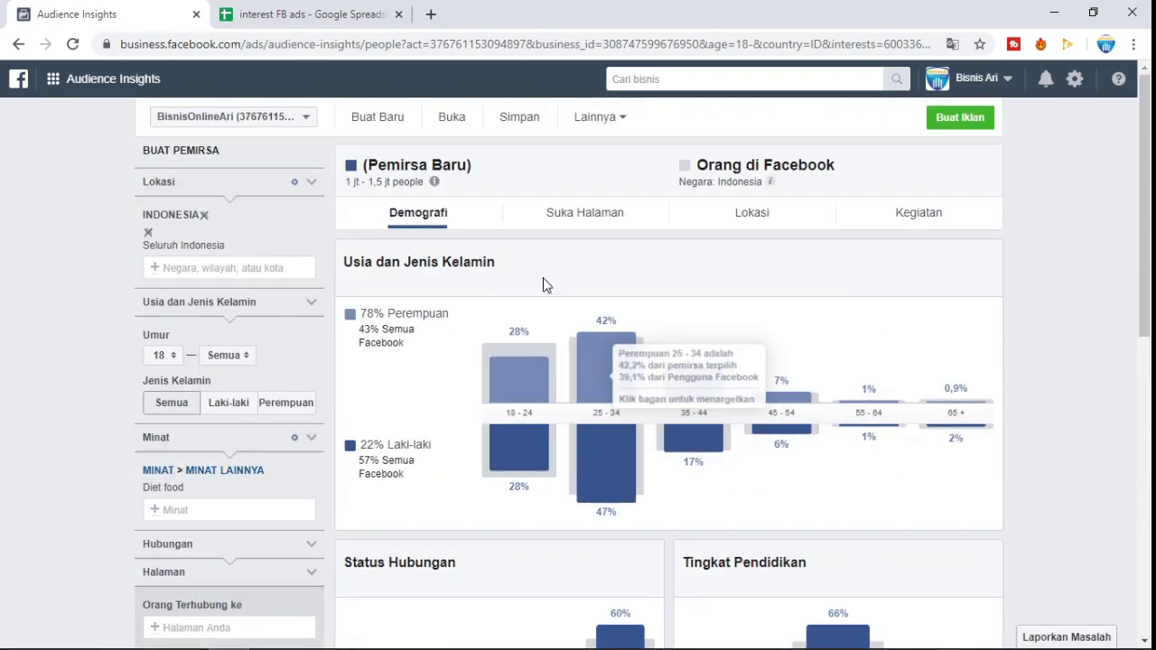
scroll(629, 370, "down", 4)
scroll(666, 426, "down", 3)
scroll(766, 402, "up", 7)
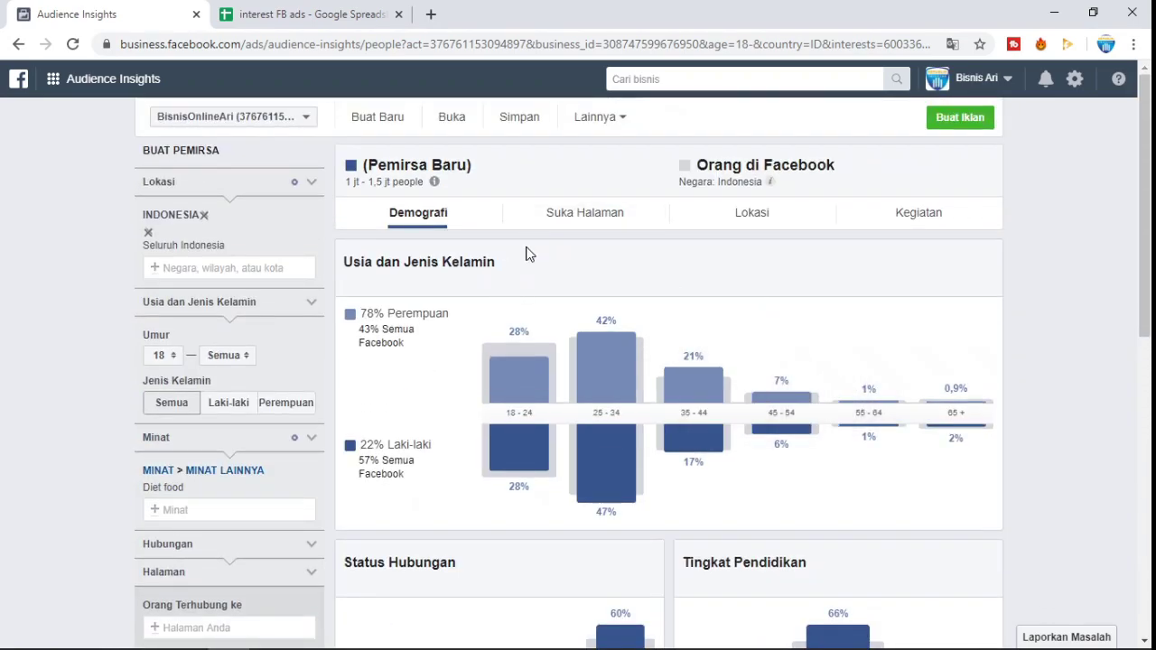
left_click(588, 220)
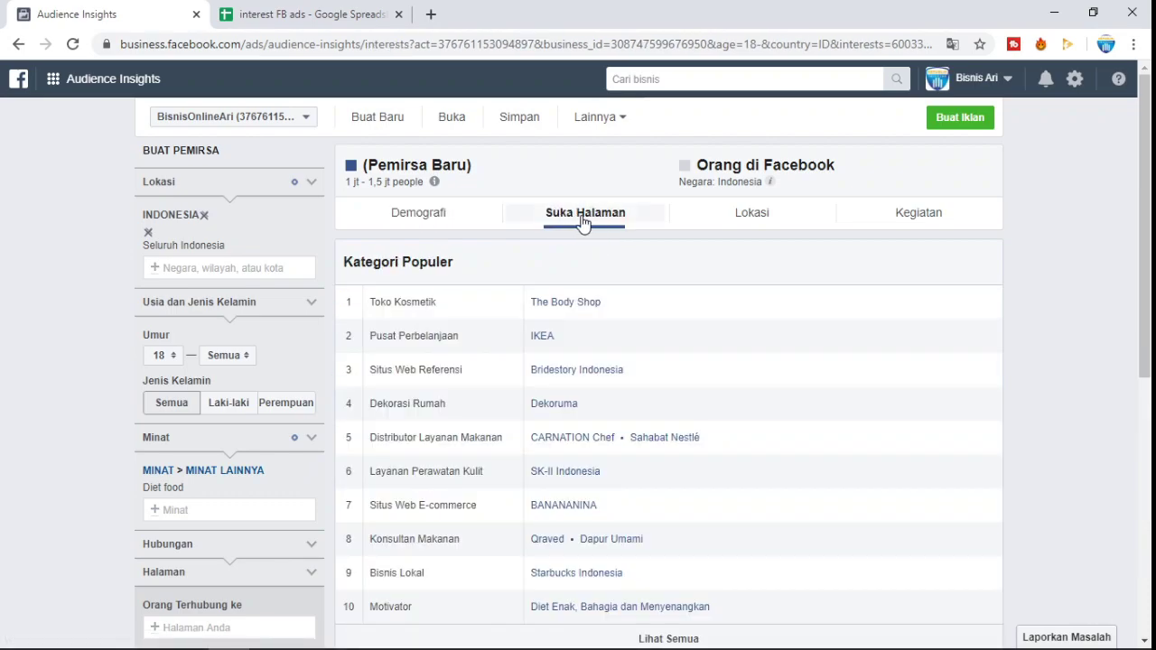
scroll(681, 268, "down", 1)
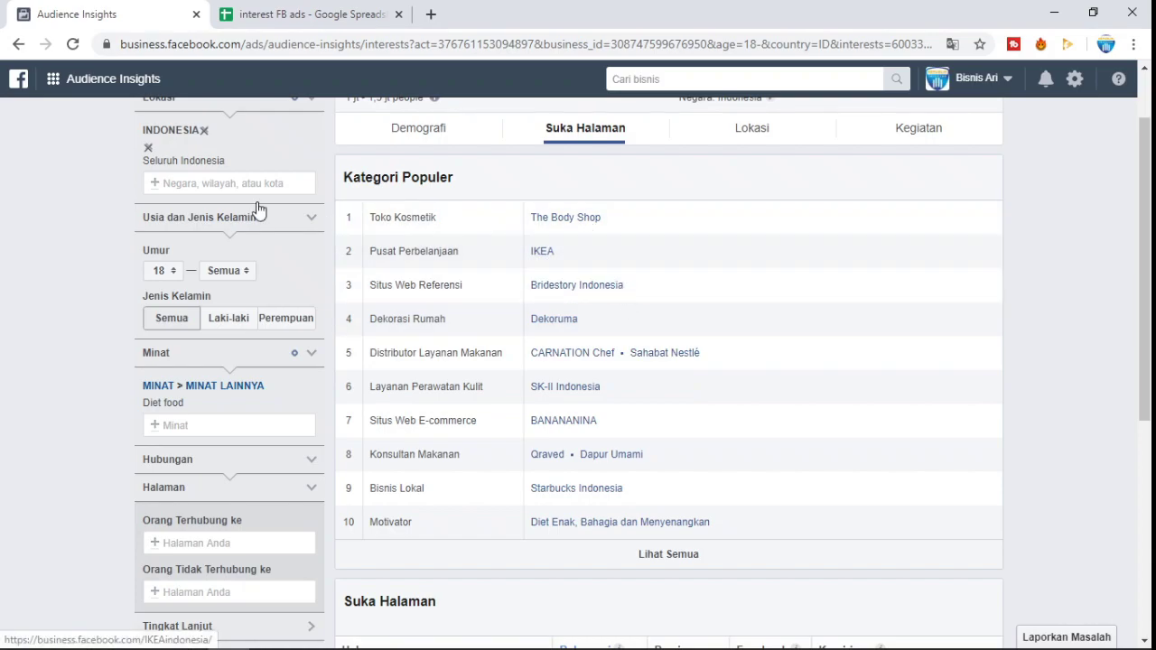
- Open The Body Shop, Bridestory Indonesia, Dekoruma and BANANANINA pages from the popular categories, each in a separate new browser tab
right_click(563, 226)
left_click(582, 237)
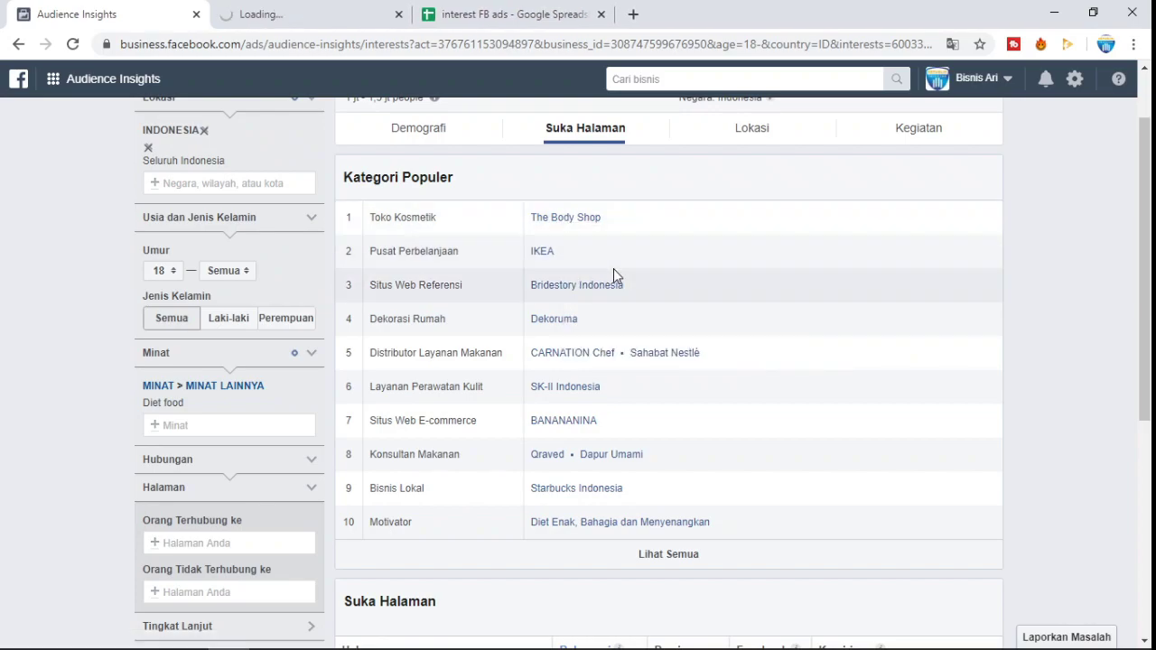
scroll(607, 213, "down", 2)
right_click(602, 210)
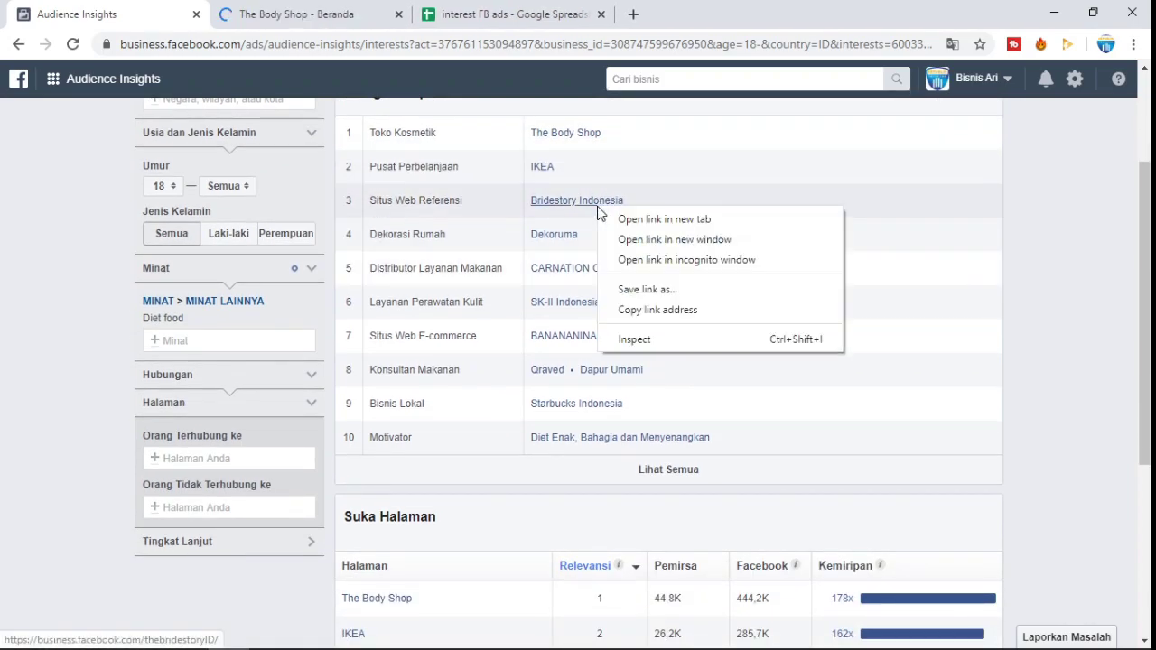
left_click(619, 219)
right_click(562, 232)
left_click(571, 241)
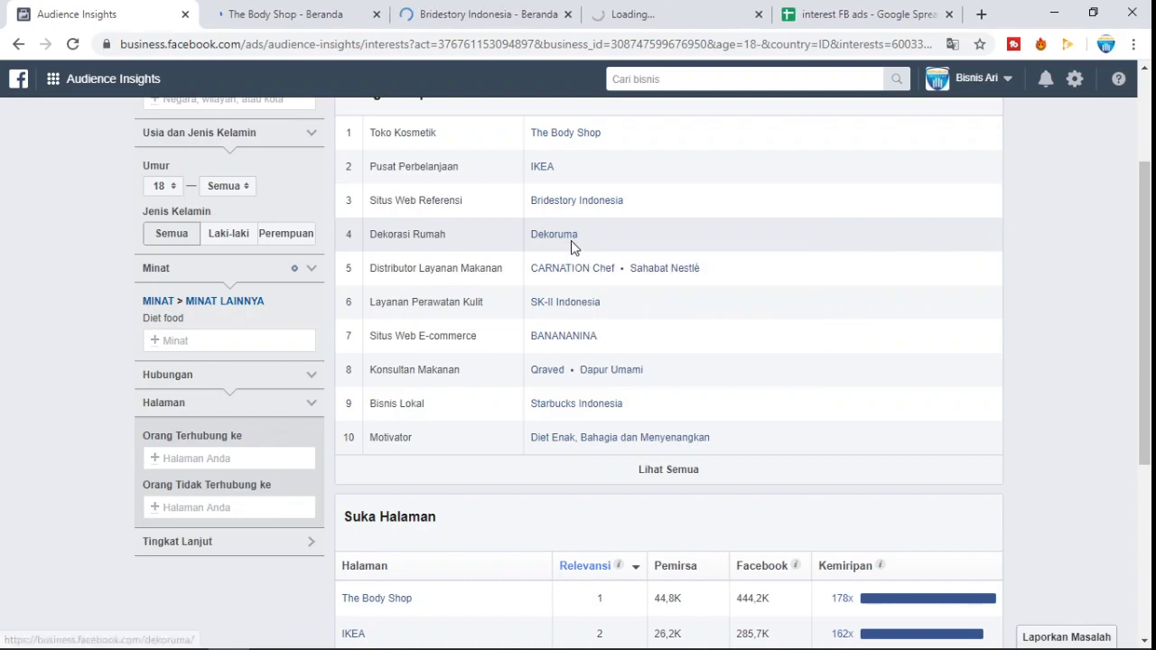
scroll(571, 236, "down", 2)
right_click(569, 256)
left_click(624, 266)
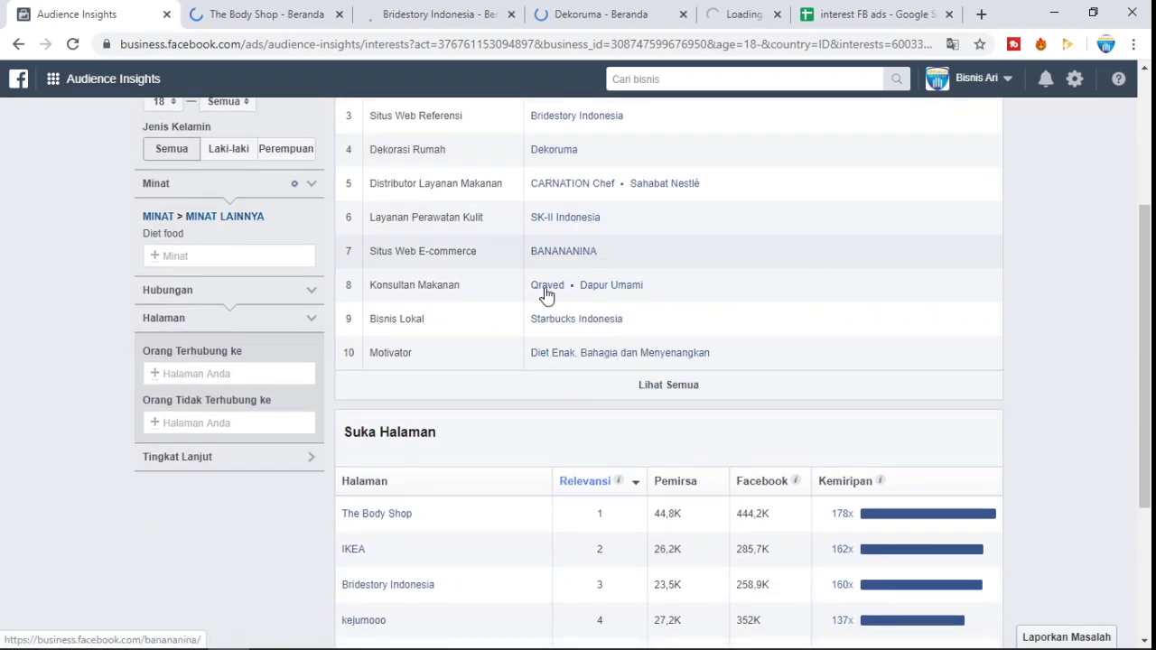
- Open the Dapur Umami page from the popular categories in a new browser tab
right_click(605, 286)
left_click(637, 296)
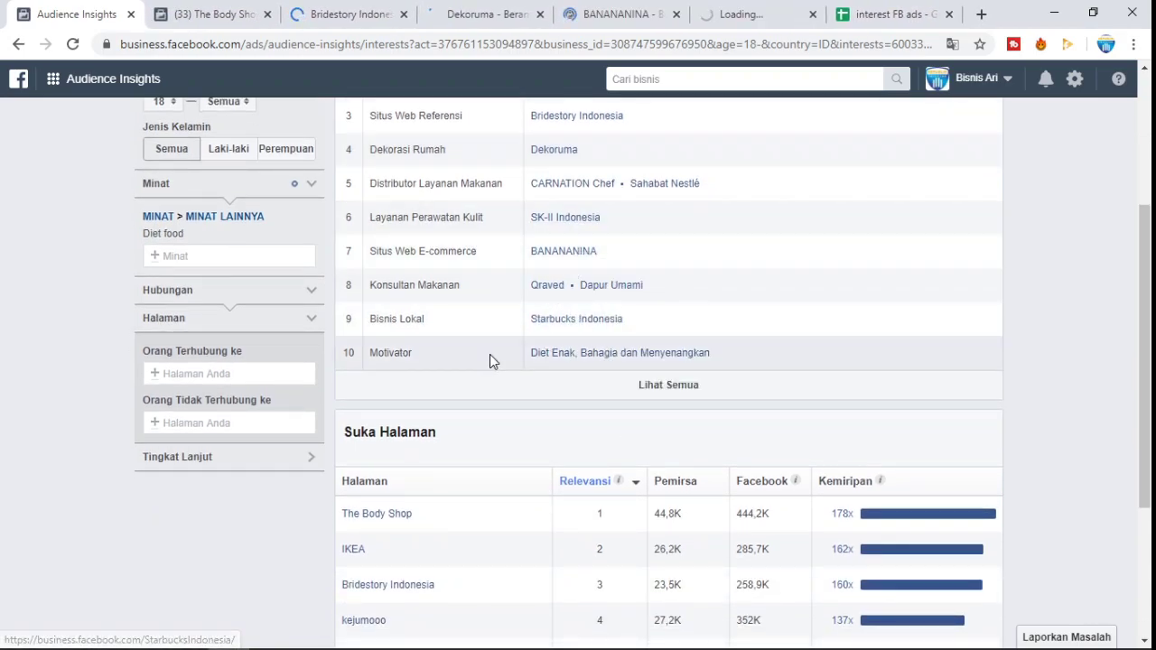
- Look through the posts on The Body Shop page to judge its fit with the diet niche, and close its tab
left_click(226, 9)
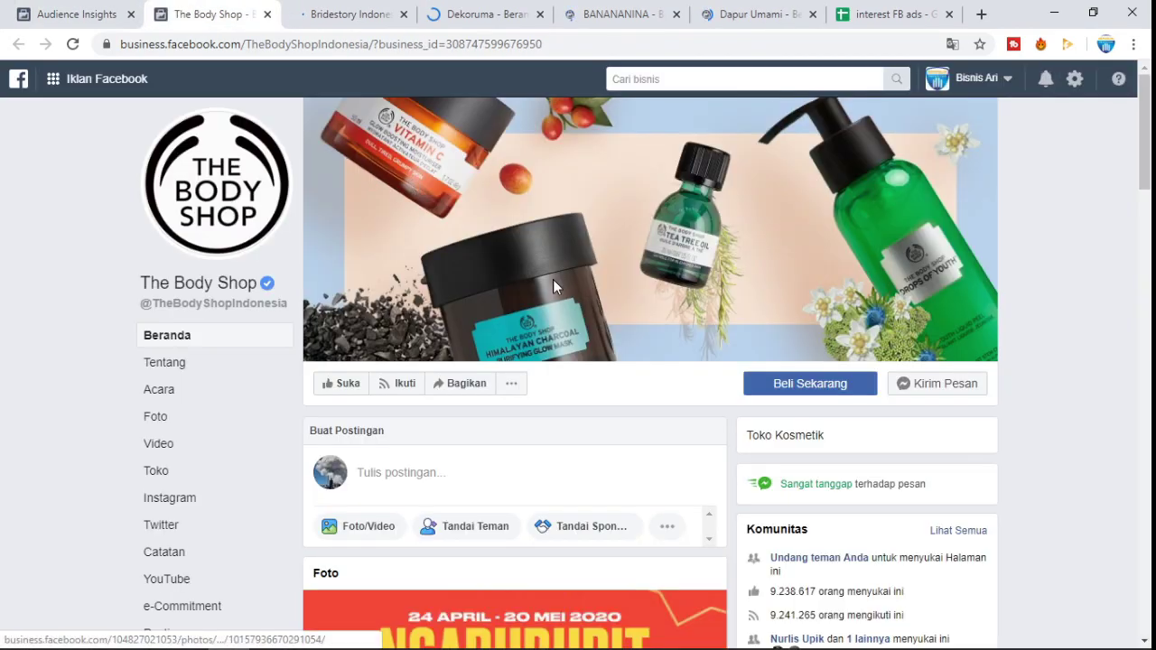
scroll(589, 315, "down", 5)
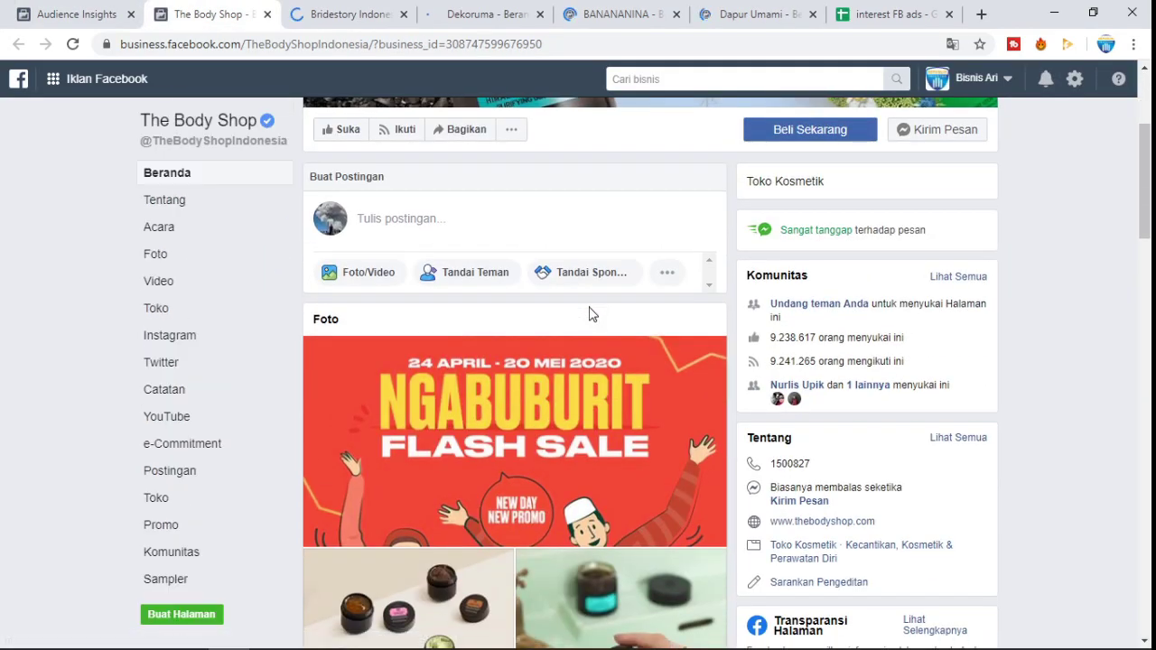
scroll(589, 314, "down", 10)
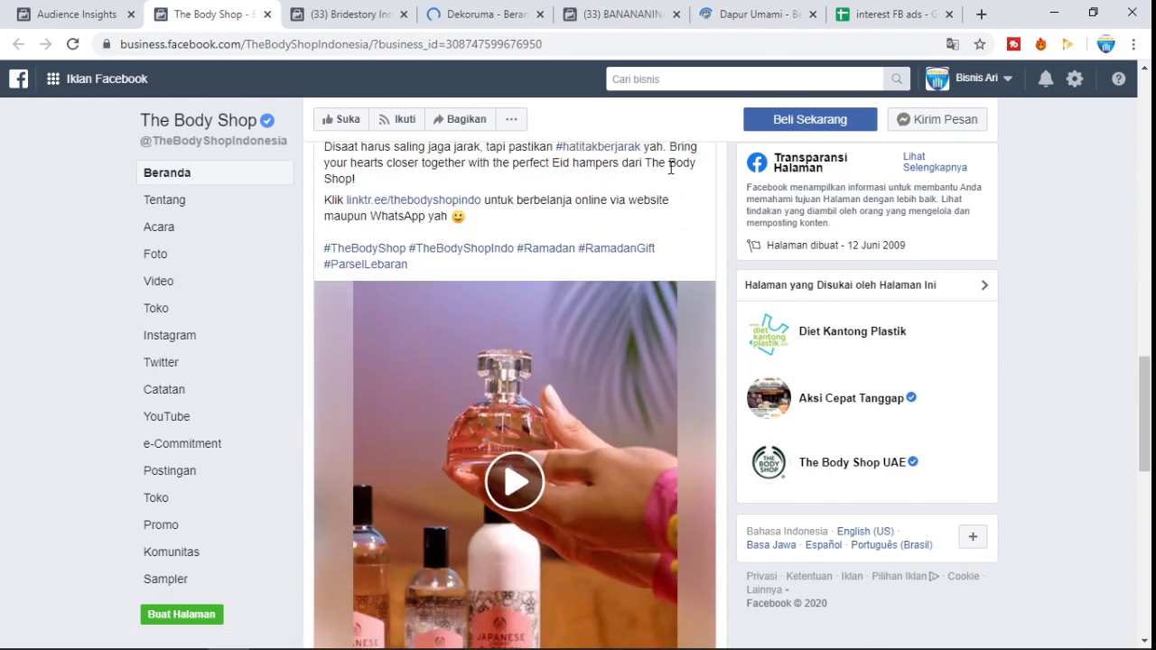
scroll(599, 245, "down", 6)
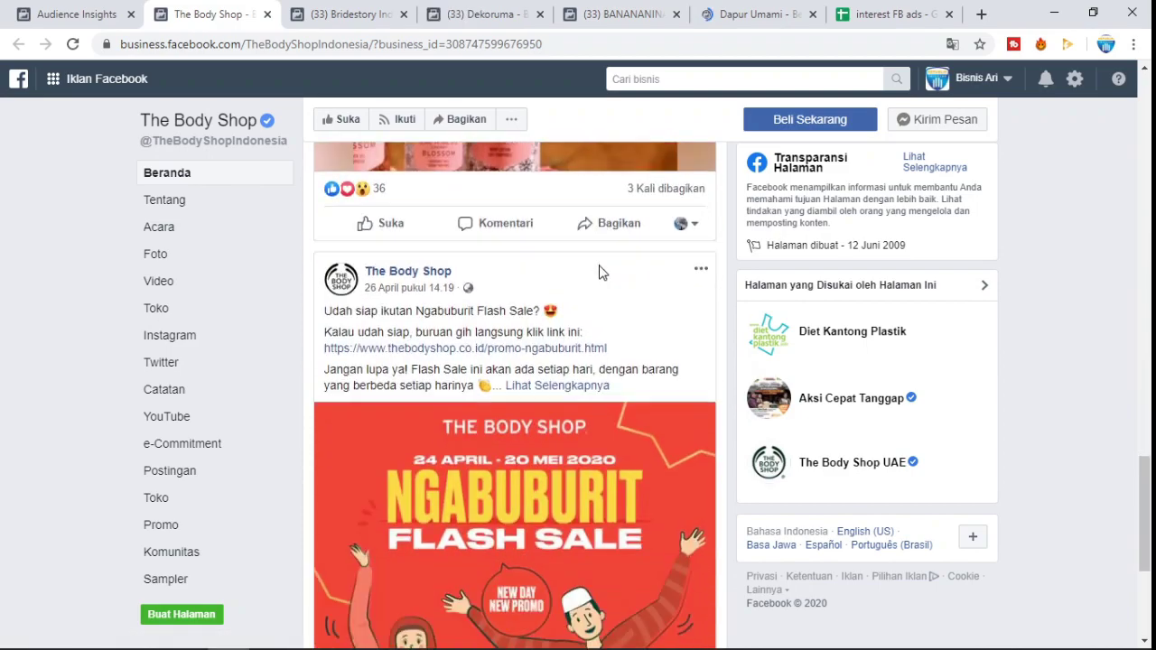
scroll(603, 272, "down", 4)
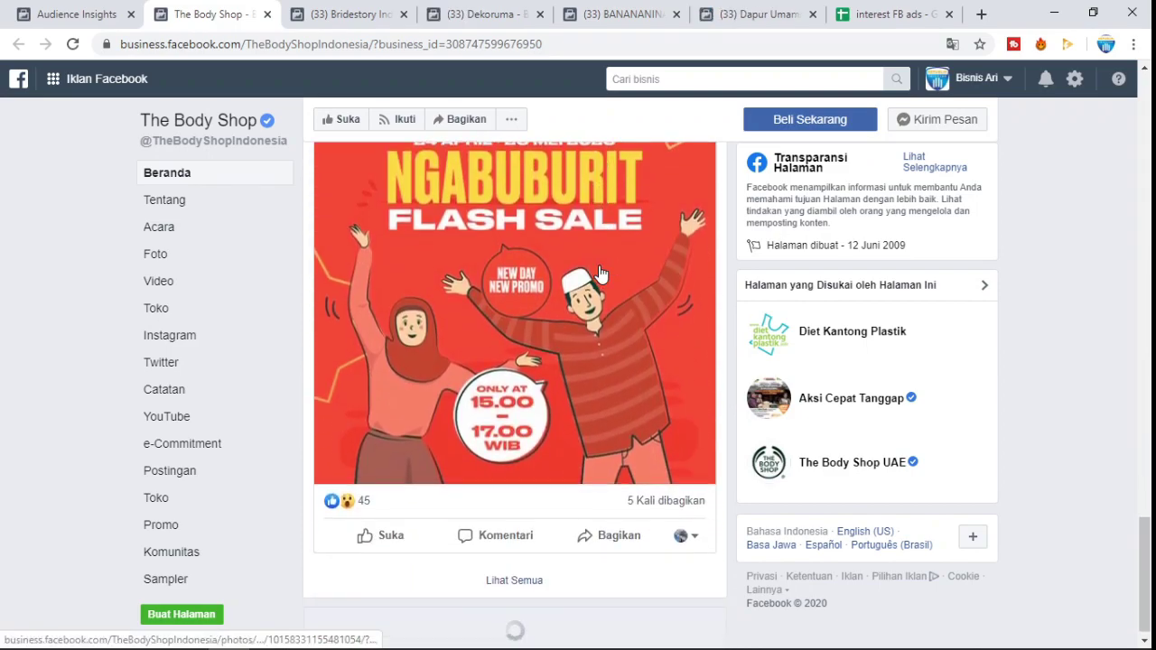
left_click(267, 15)
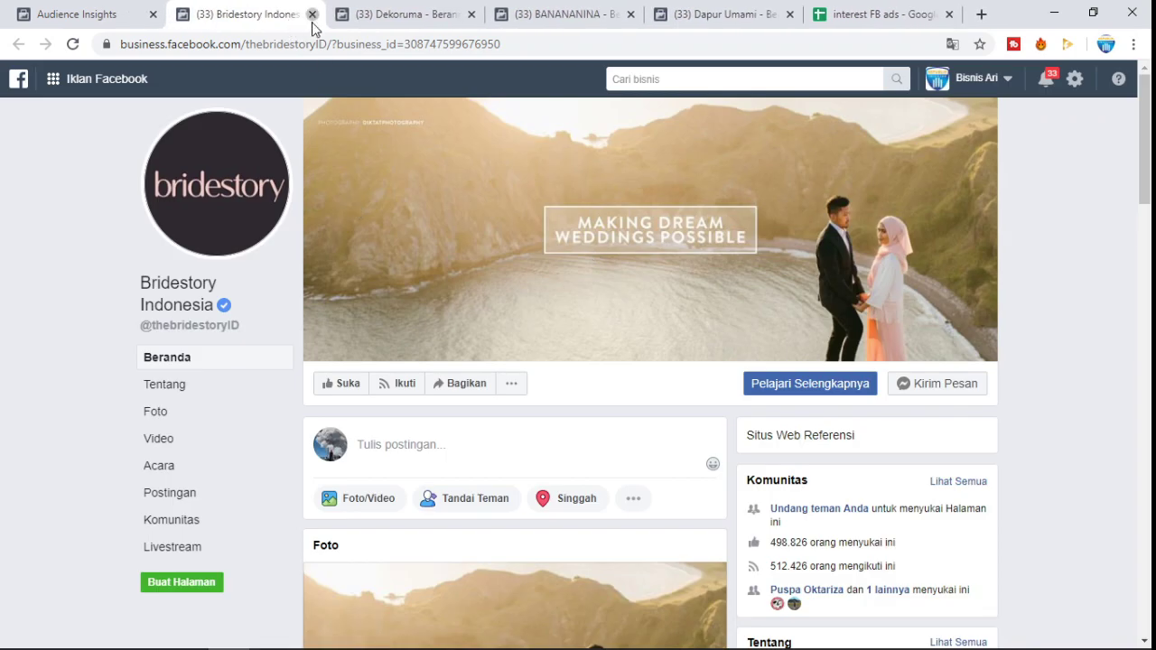
- Look briefly at the Bridestory Indonesia, Dekoruma and BANANANINA pages and close each of their tabs
left_click(311, 15)
scroll(723, 344, "down", 5)
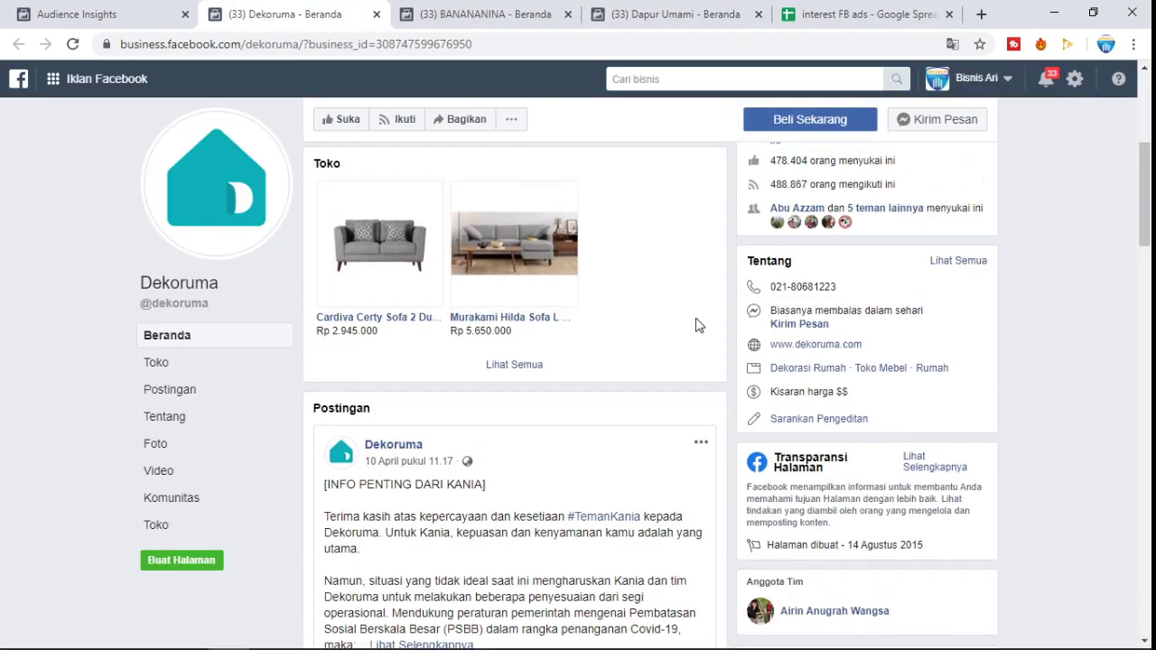
scroll(697, 325, "up", 4)
left_click(377, 15)
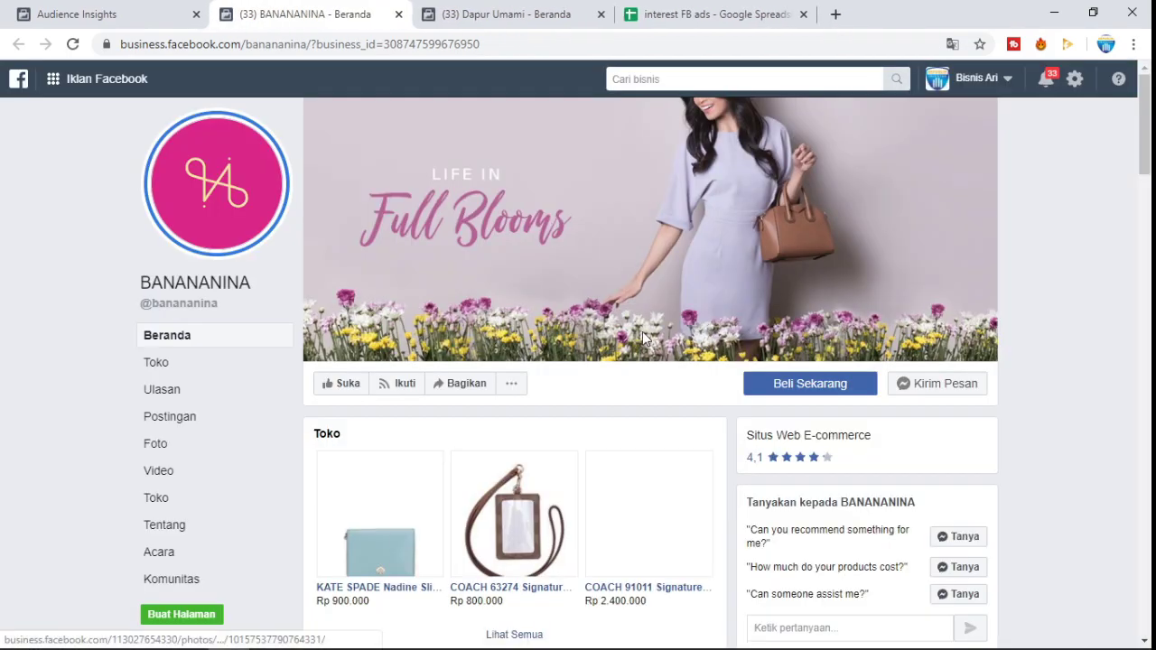
left_click(398, 14)
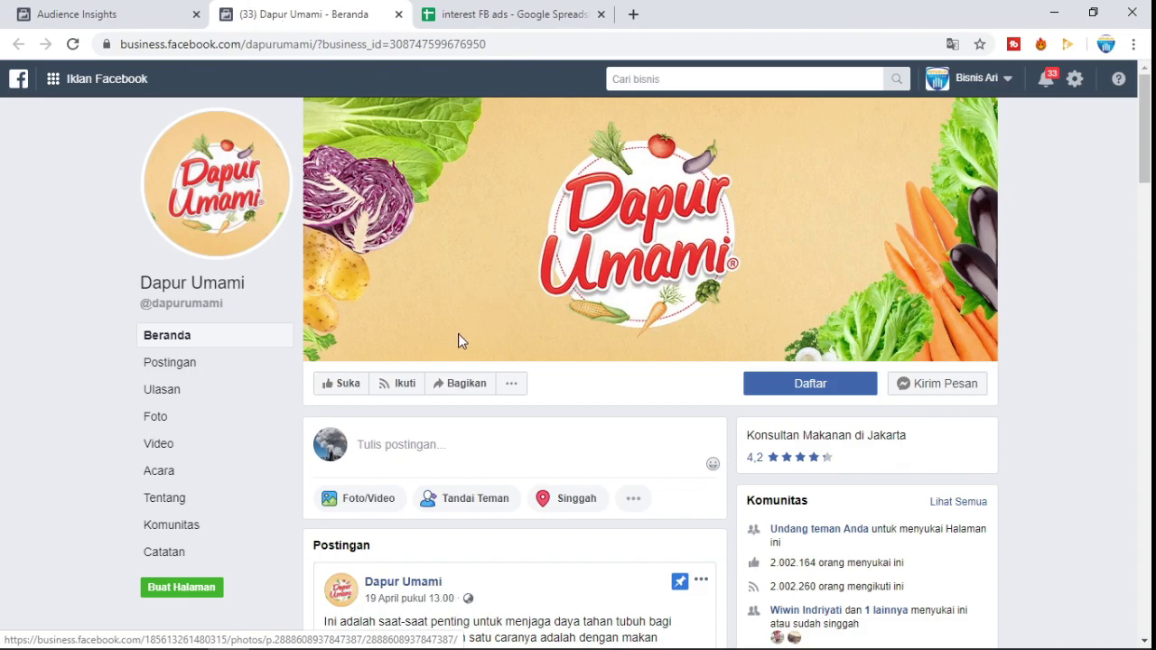
- Examine the Dapur Umami page's posts, reviews, photos and videos for relevance to the diet niche
scroll(594, 318, "down", 3)
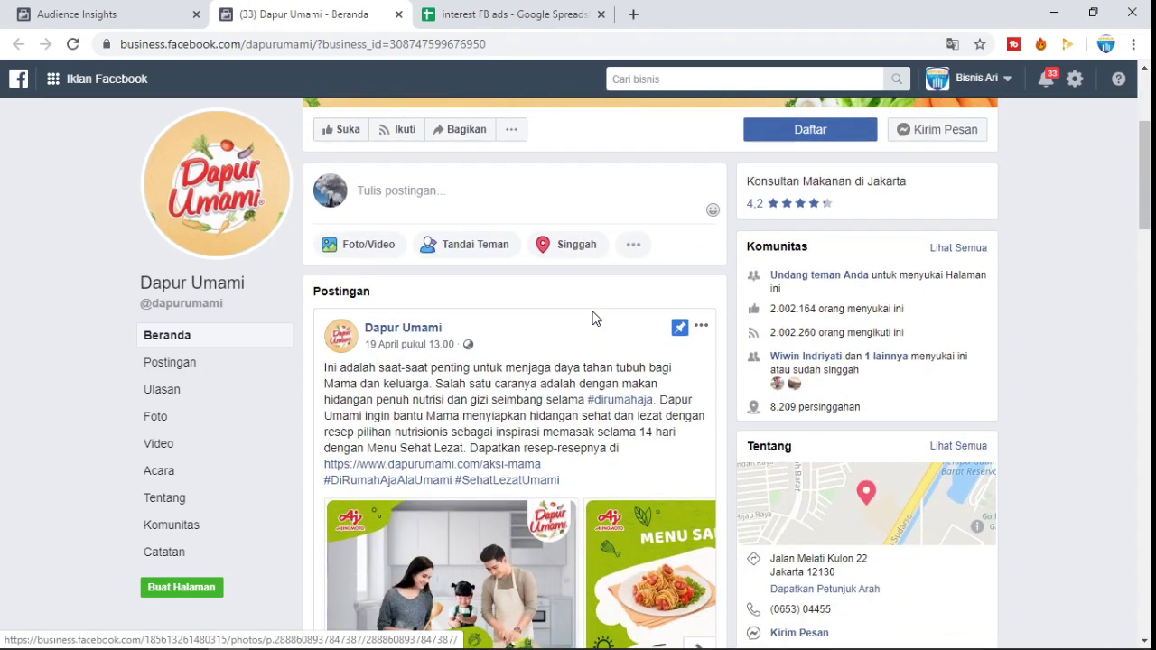
scroll(594, 318, "down", 12)
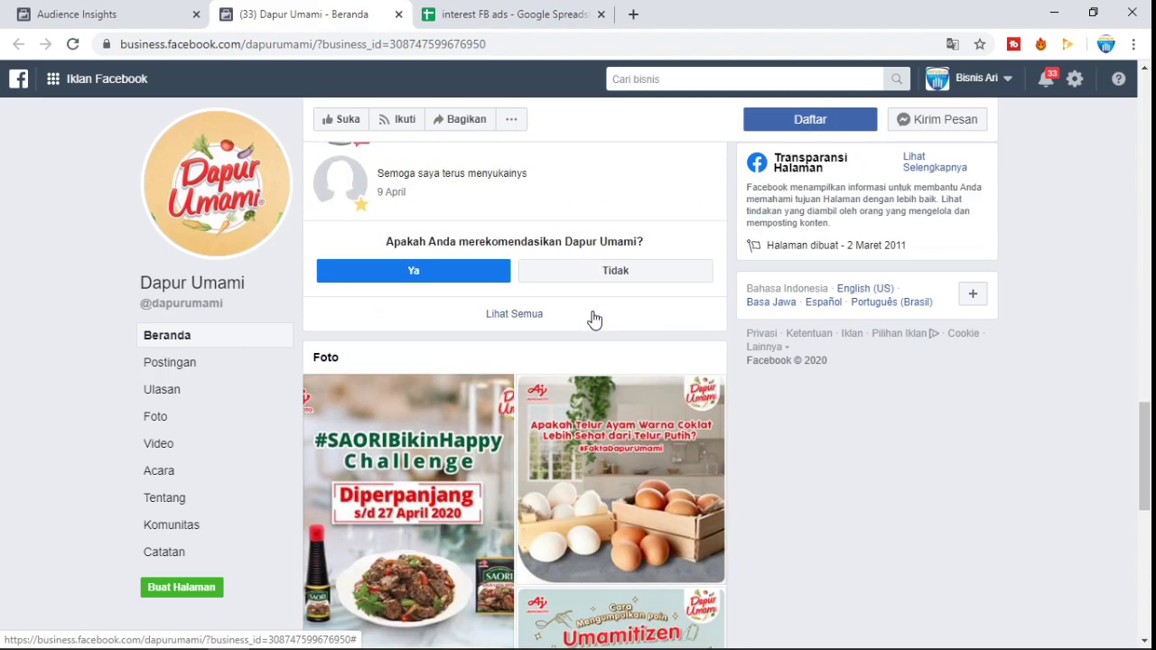
scroll(594, 318, "down", 8)
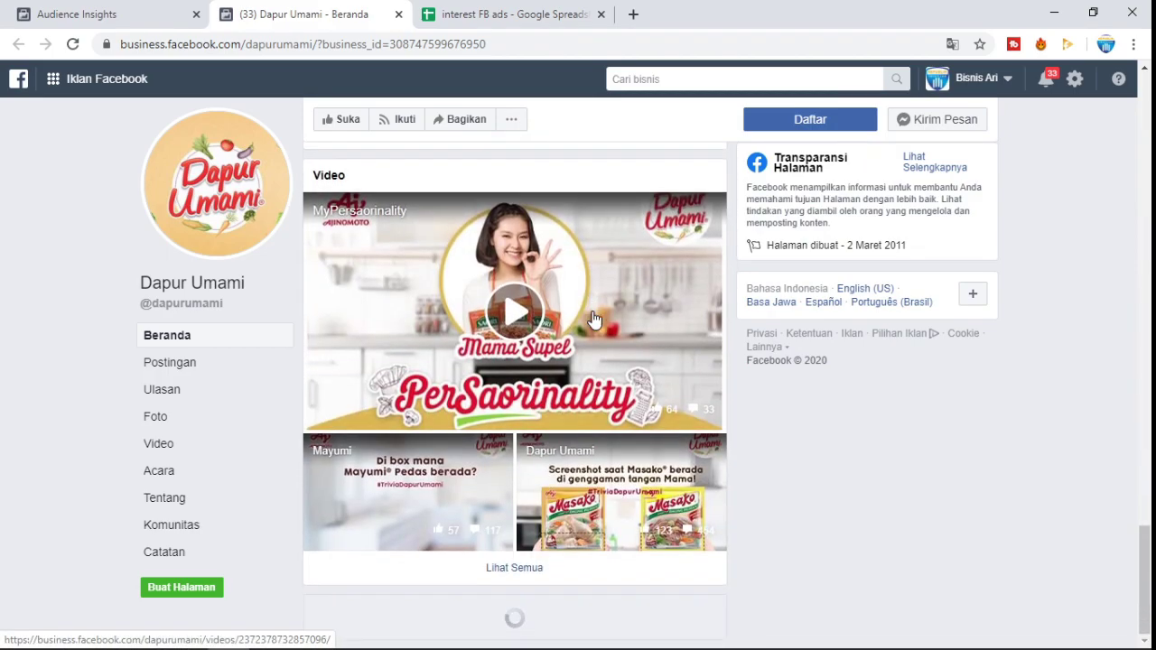
scroll(583, 343, "up", 18)
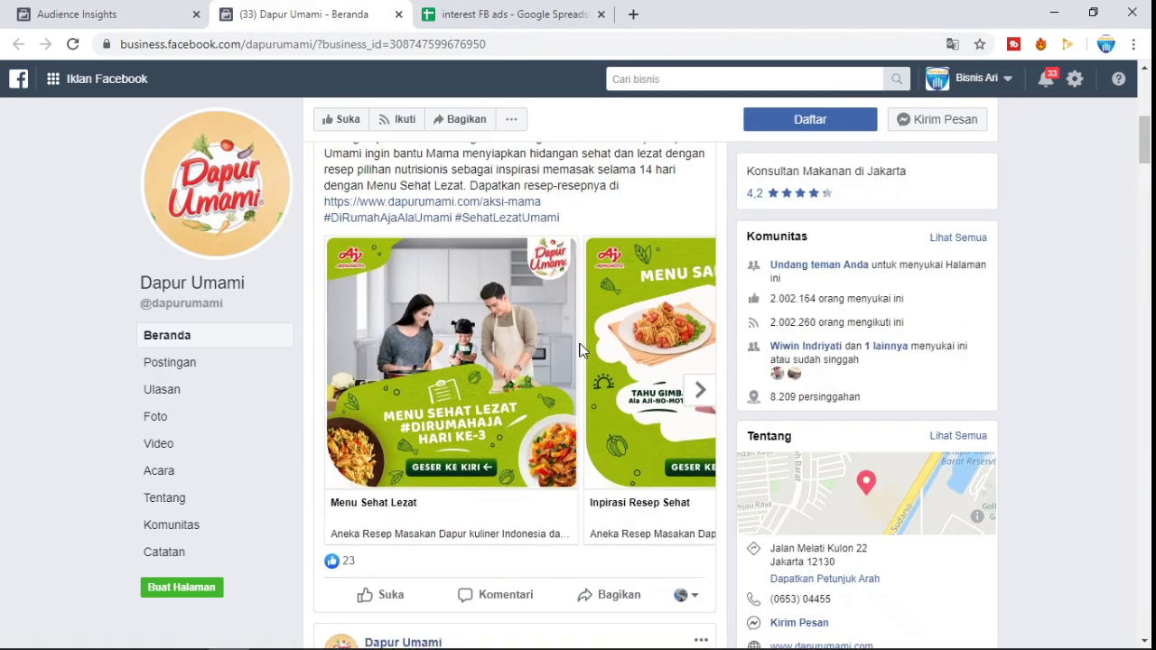
scroll(583, 351, "up", 4)
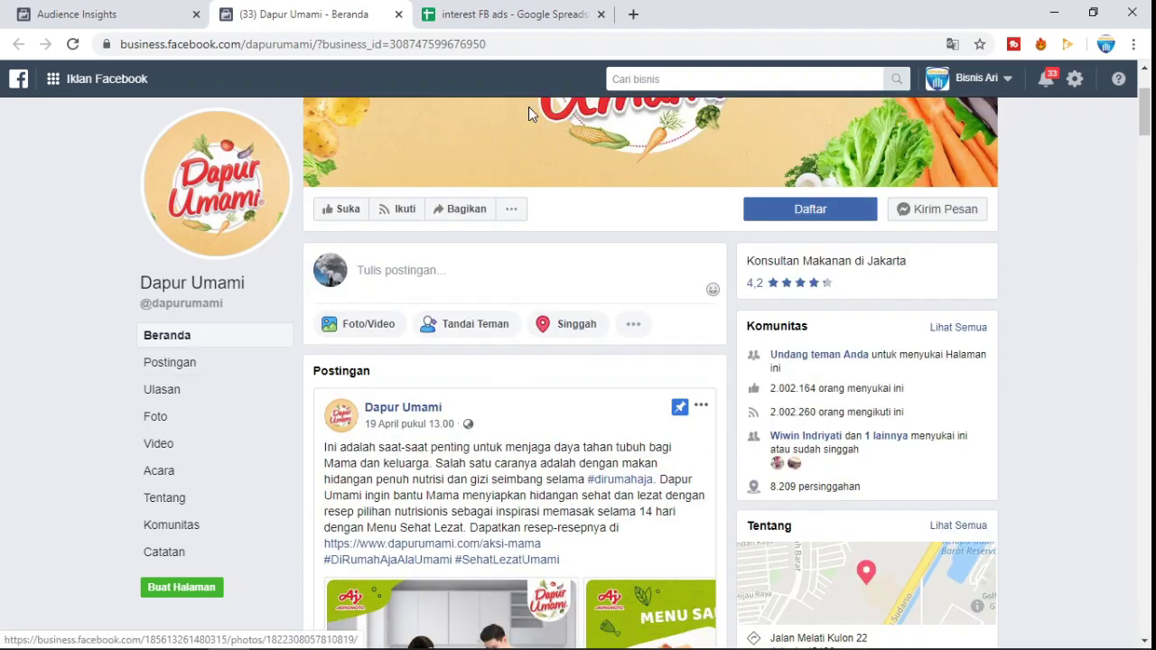
- Switch to the interest FB ads spreadsheet and check which heading fits the page: Magazine/situs, People, Brand or Grup
left_click(483, 14)
left_click(296, 14)
left_click(542, 15)
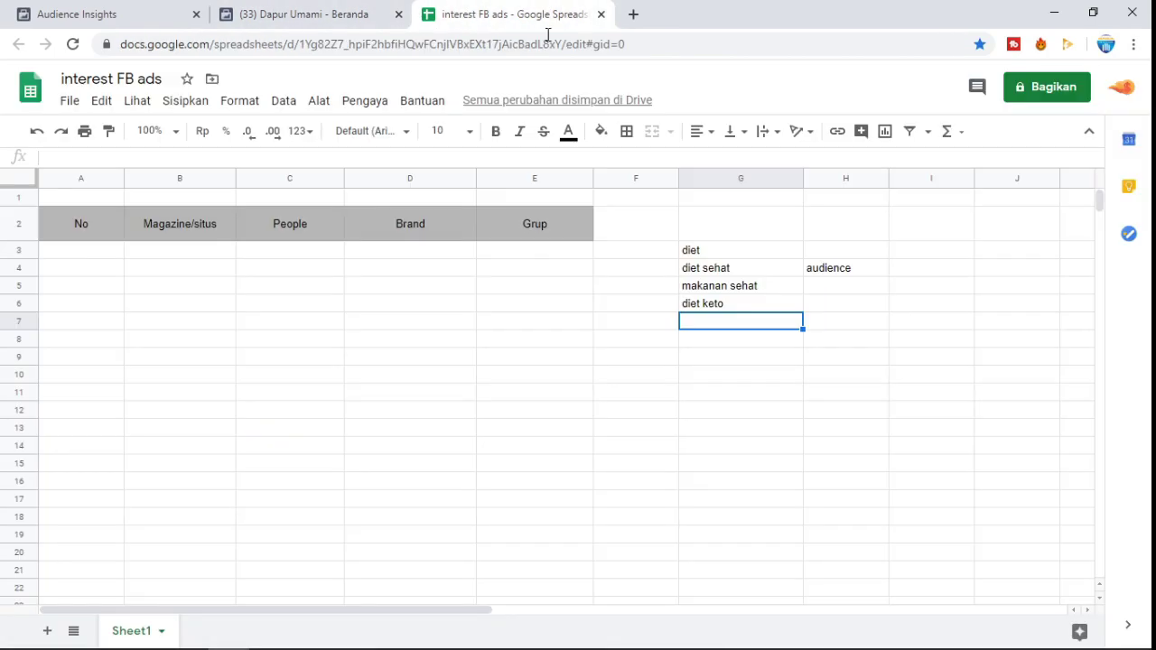
left_click(165, 225)
left_click(309, 233)
left_click(421, 233)
left_click(565, 228)
left_click(184, 224)
left_click(255, 221)
left_click(366, 233)
left_click(542, 231)
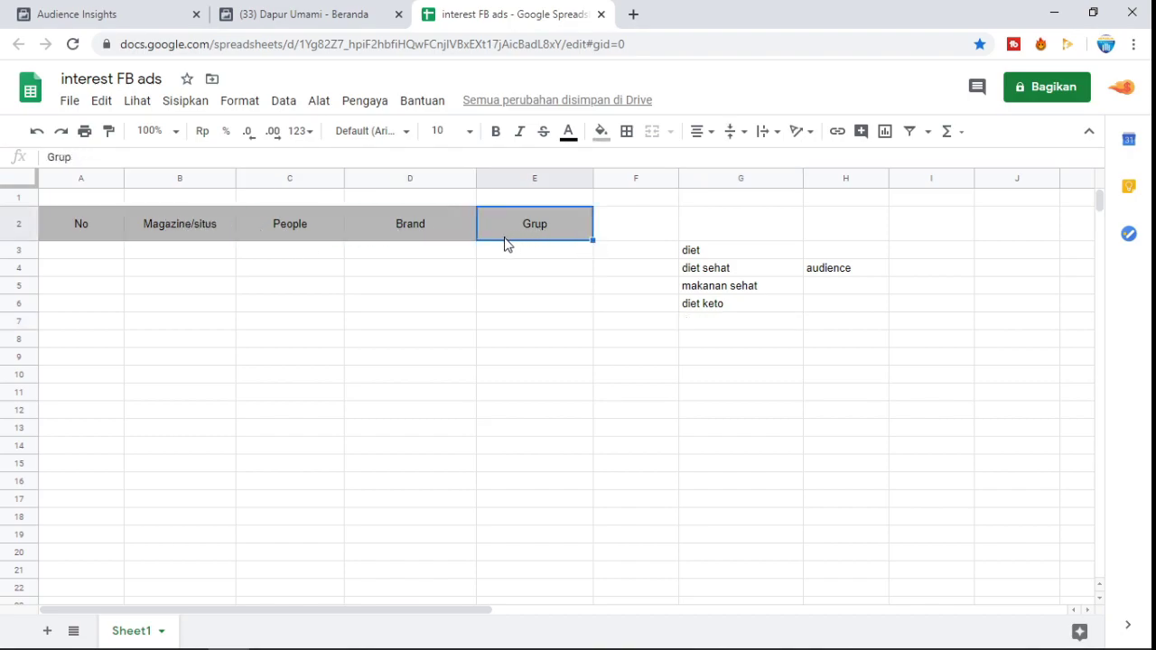
- Enter Dapur Umami in the first row under the Grup heading
left_click(355, 11)
left_click(560, 9)
left_click(534, 252)
type("Dapu")
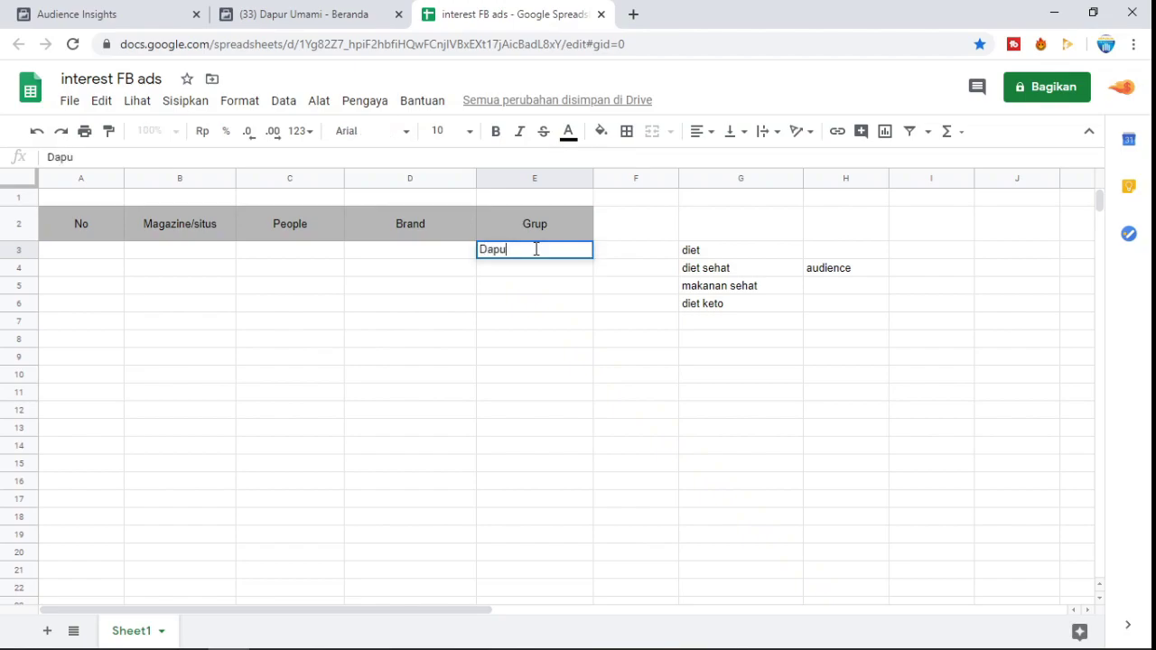
type("mami")
key("Return")
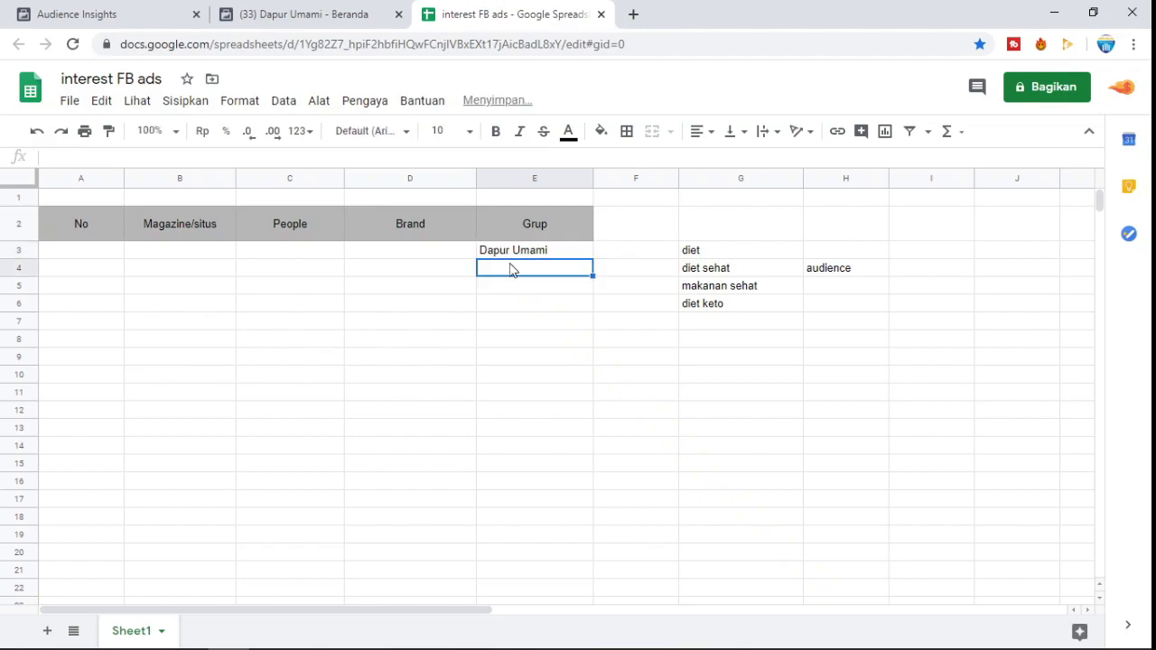
- Switch to Audience Insights and search the audience interests for dapur umami without adding it
left_click(77, 13)
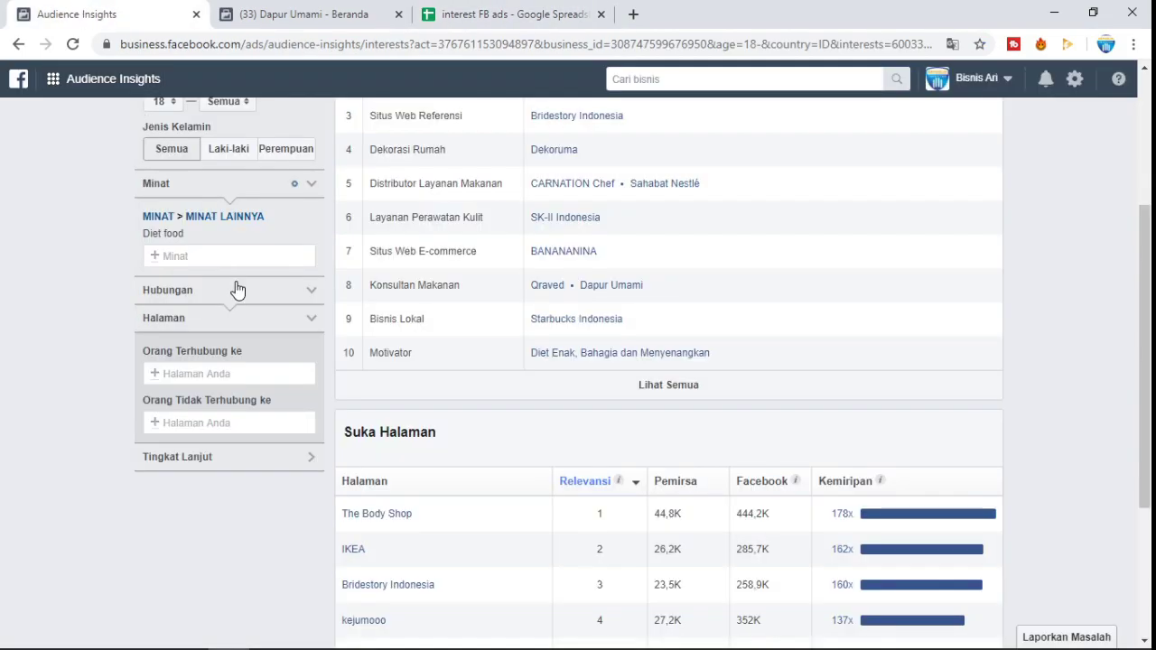
left_click(195, 257)
type("dapur umami")
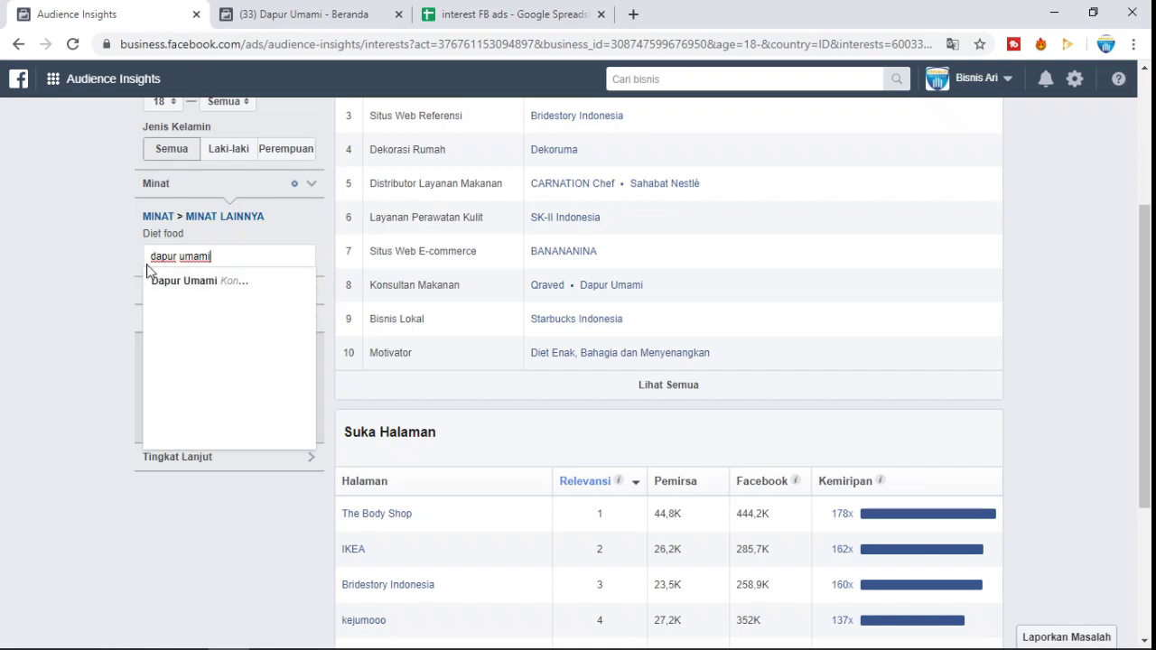
left_click(58, 260)
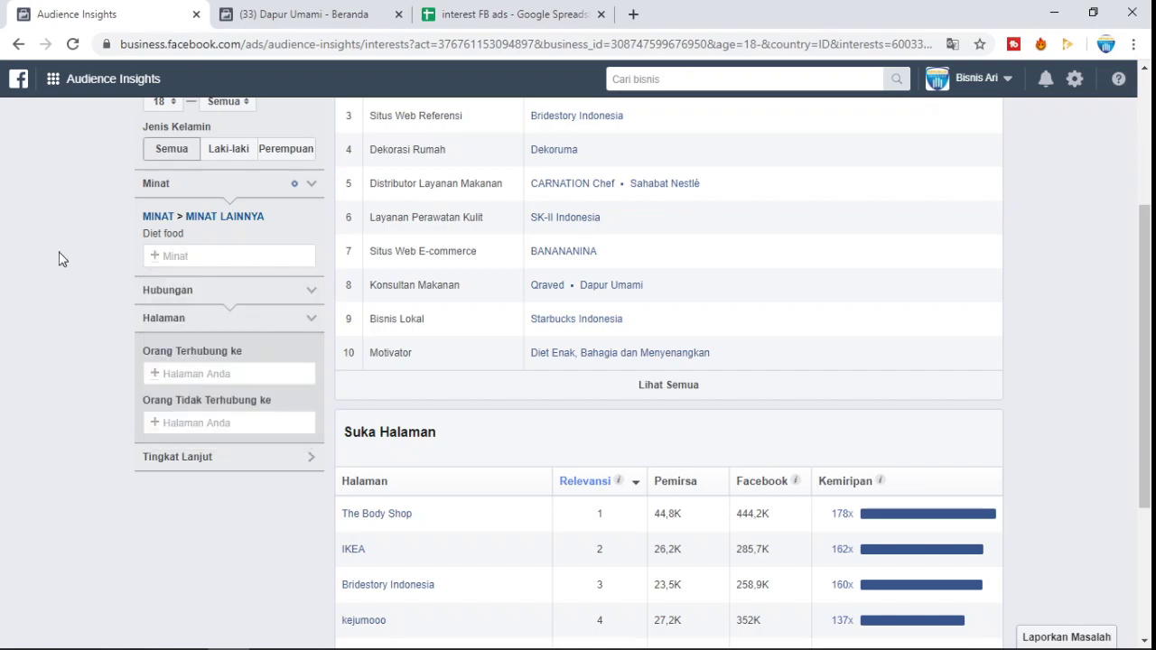
- Look over the popular categories and the page likes table for more pages related to the niche
scroll(495, 420, "down", 3)
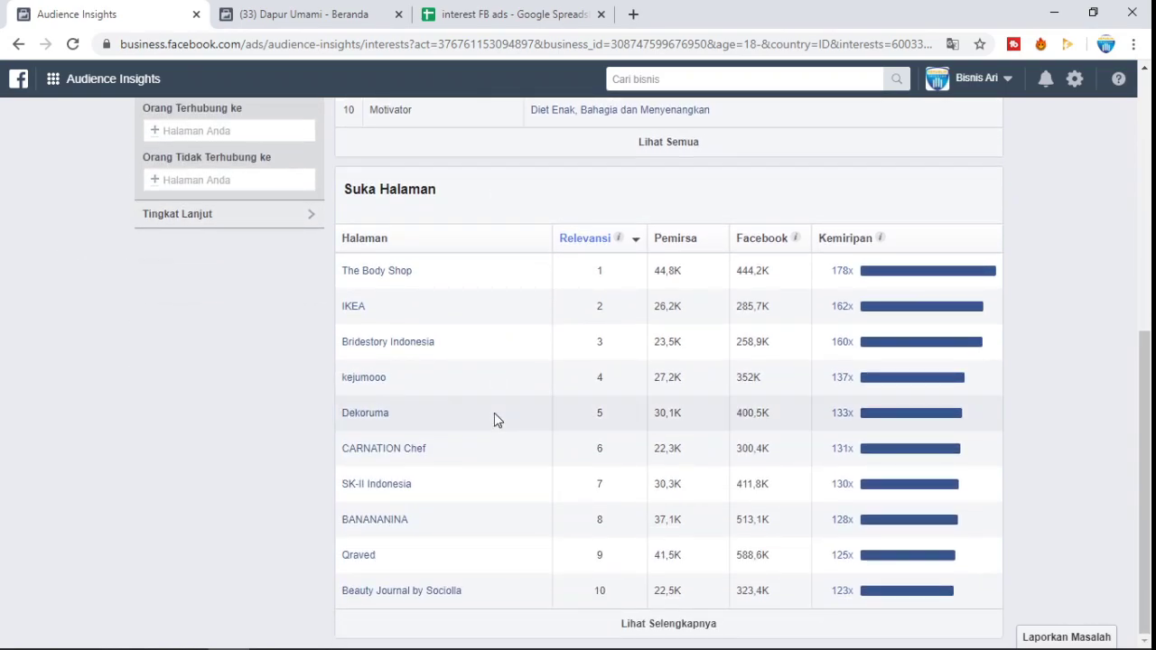
scroll(444, 467, "up", 4)
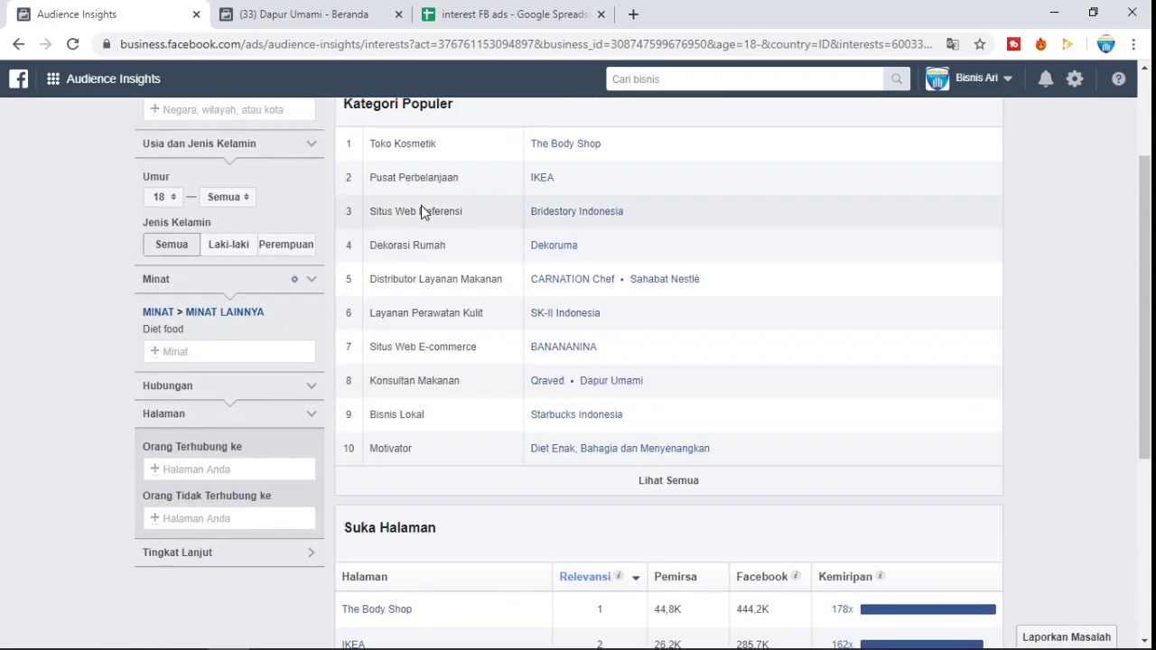
scroll(766, 341, "down", 3)
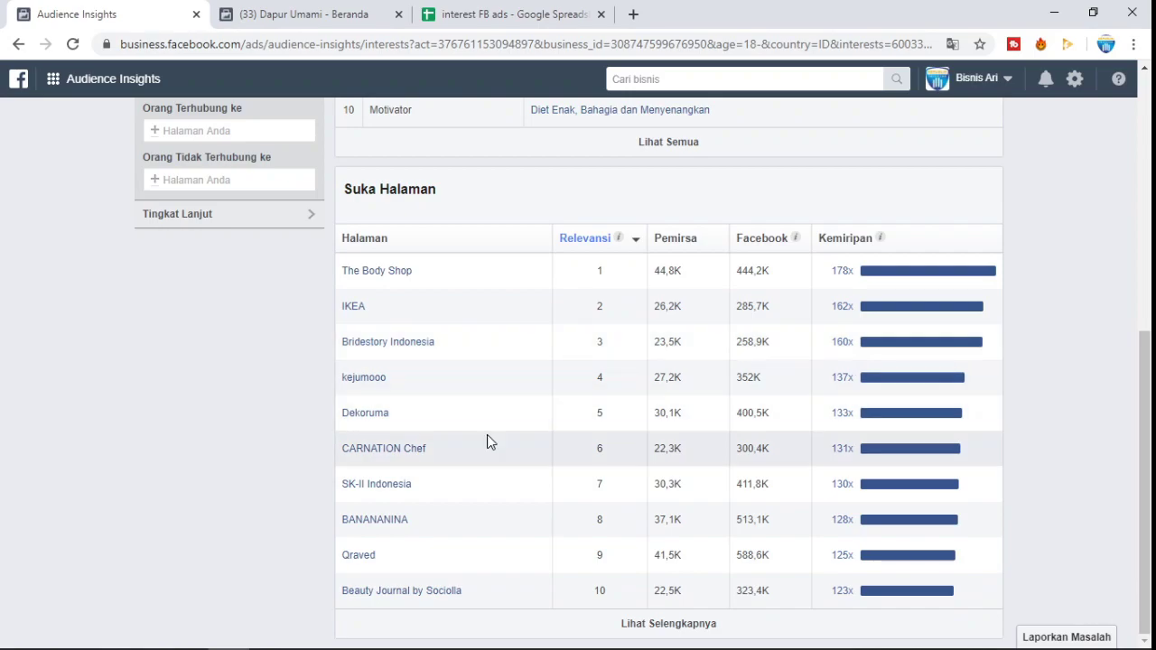
scroll(487, 441, "up", 1)
scroll(299, 325, "up", 2)
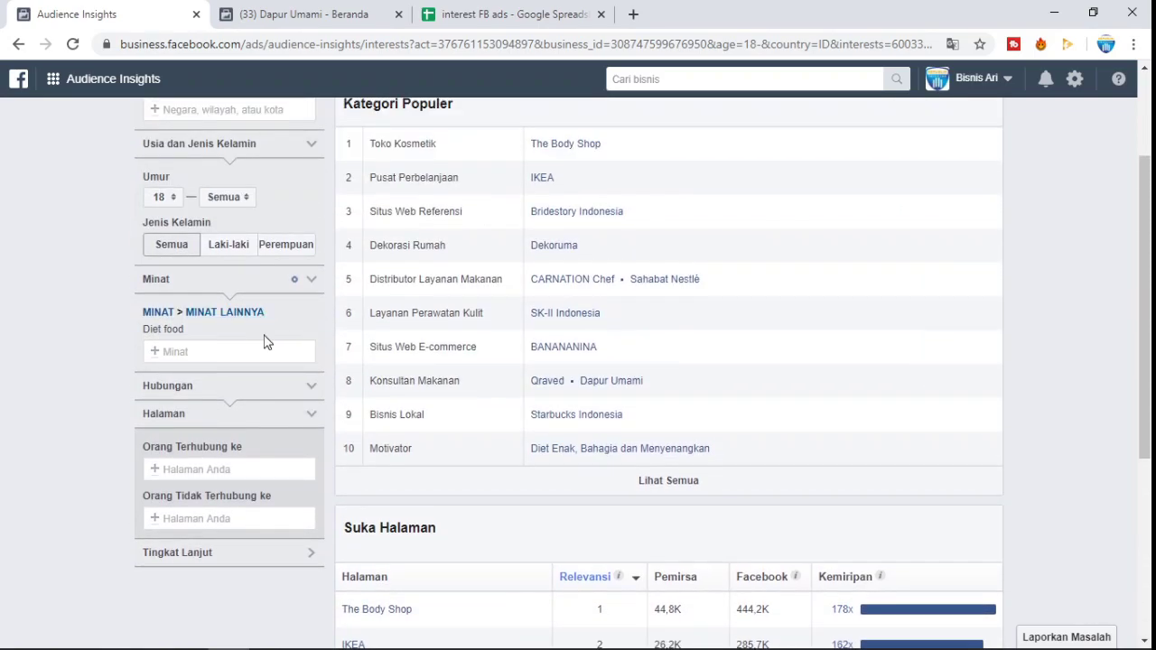
- Search the audience interests for diet, clear the search, and look over the page likes and popular categories again
type("de")
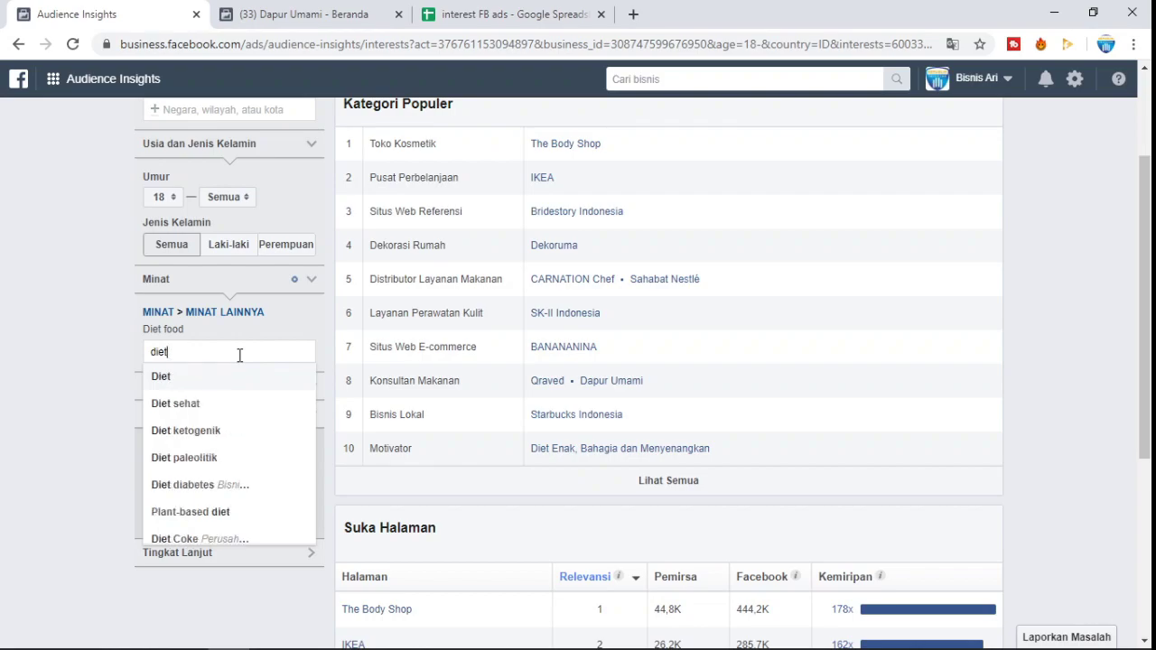
key("BackSpace")
key("BackSpace")
key("BackSpace")
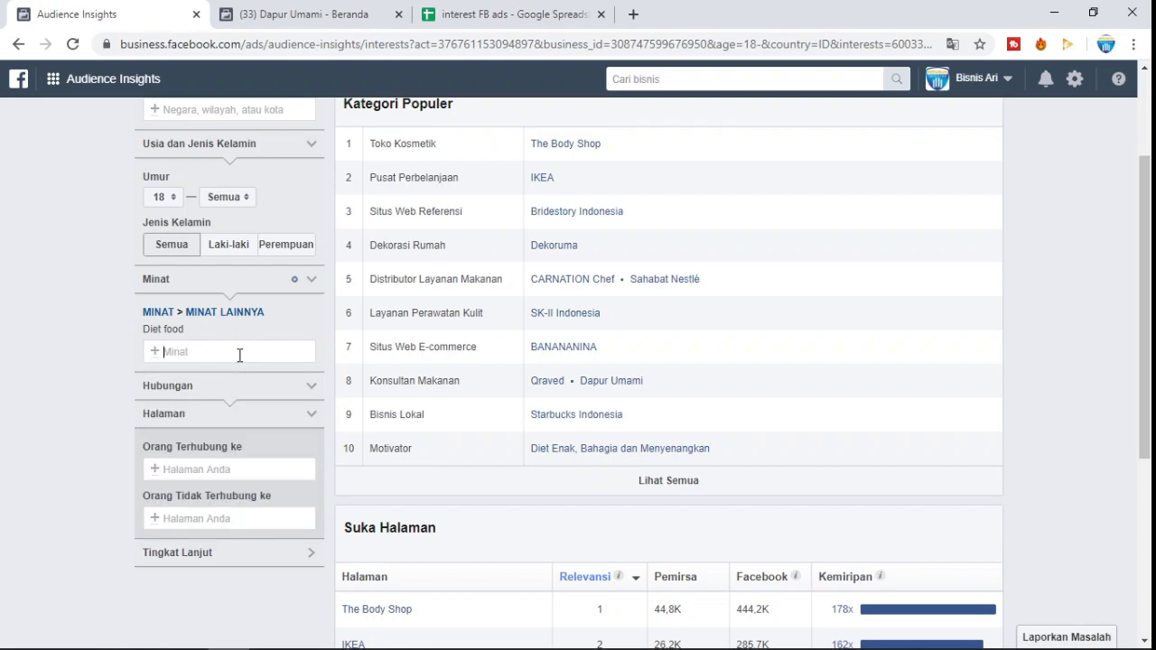
scroll(498, 357, "down", 3)
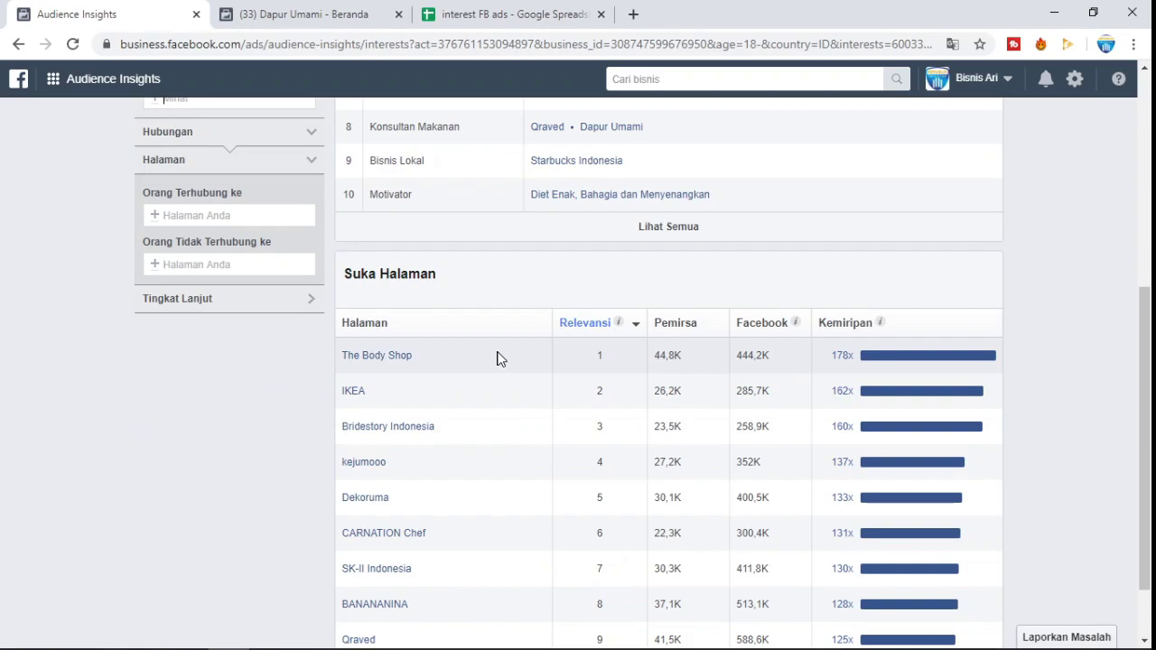
scroll(498, 357, "down", 1)
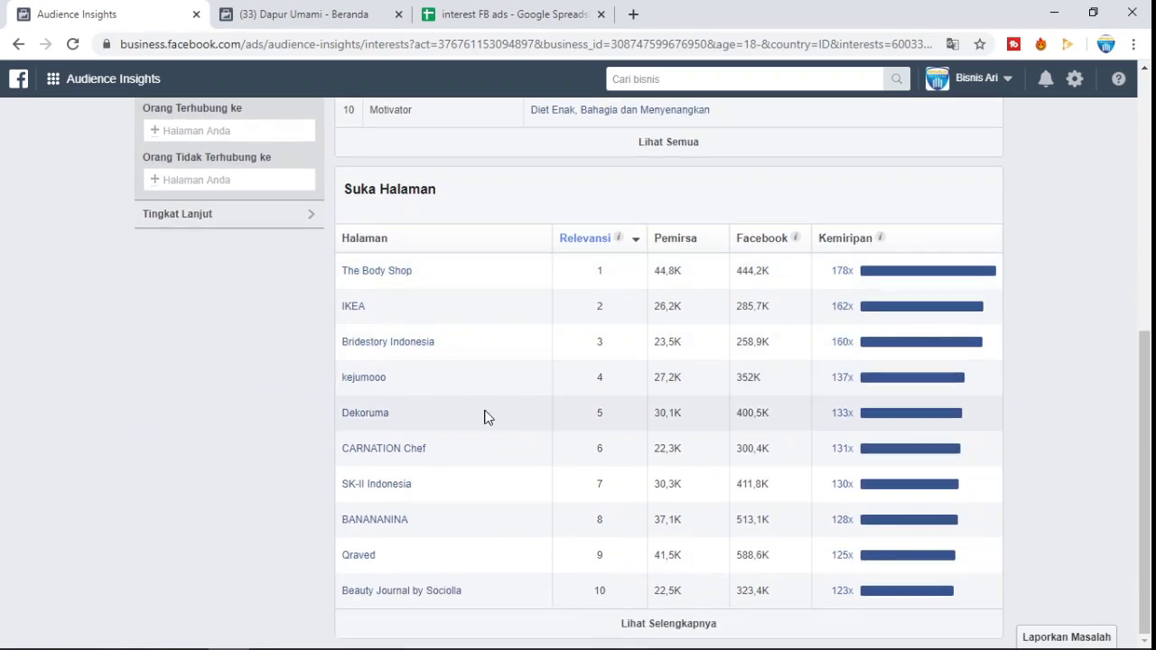
scroll(484, 417, "up", 4)
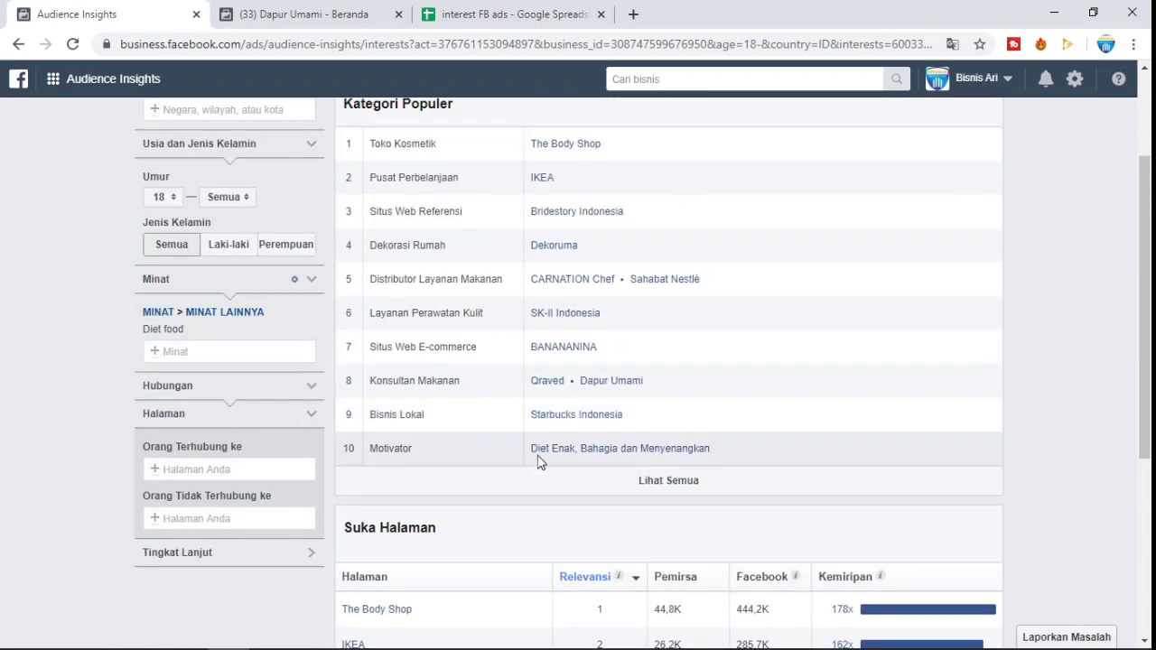
- Return to the spreadsheet and review the Dapur Umami entry and the empty cells under the other headings
left_click(504, 15)
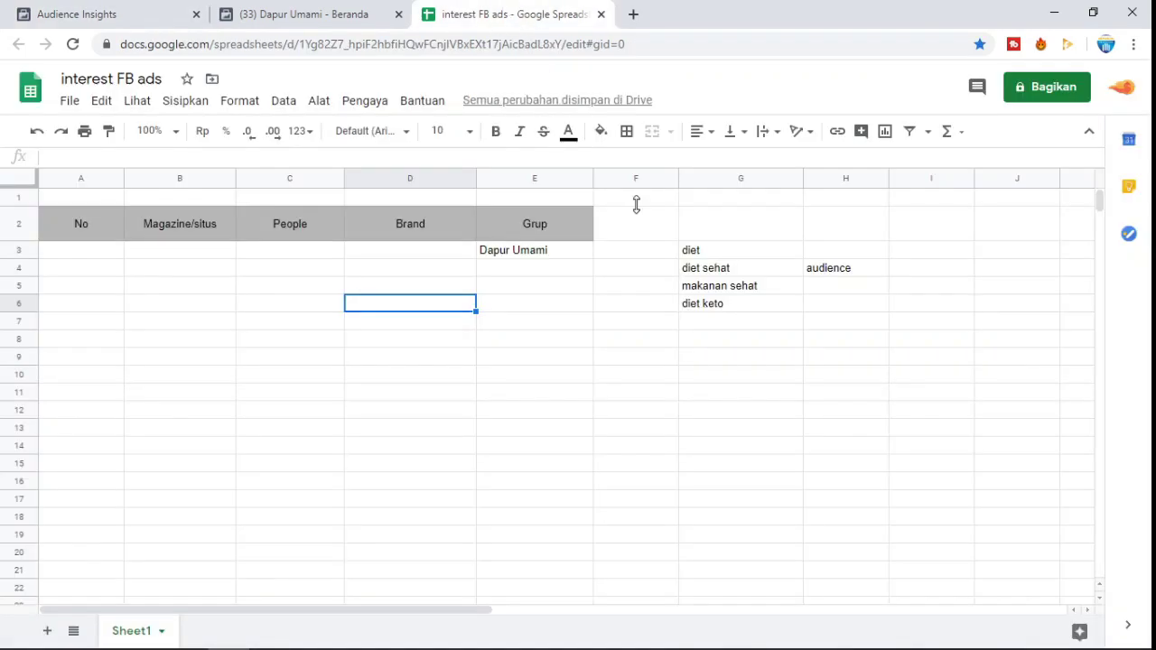
left_click(513, 257)
left_click(444, 253)
left_click(500, 256)
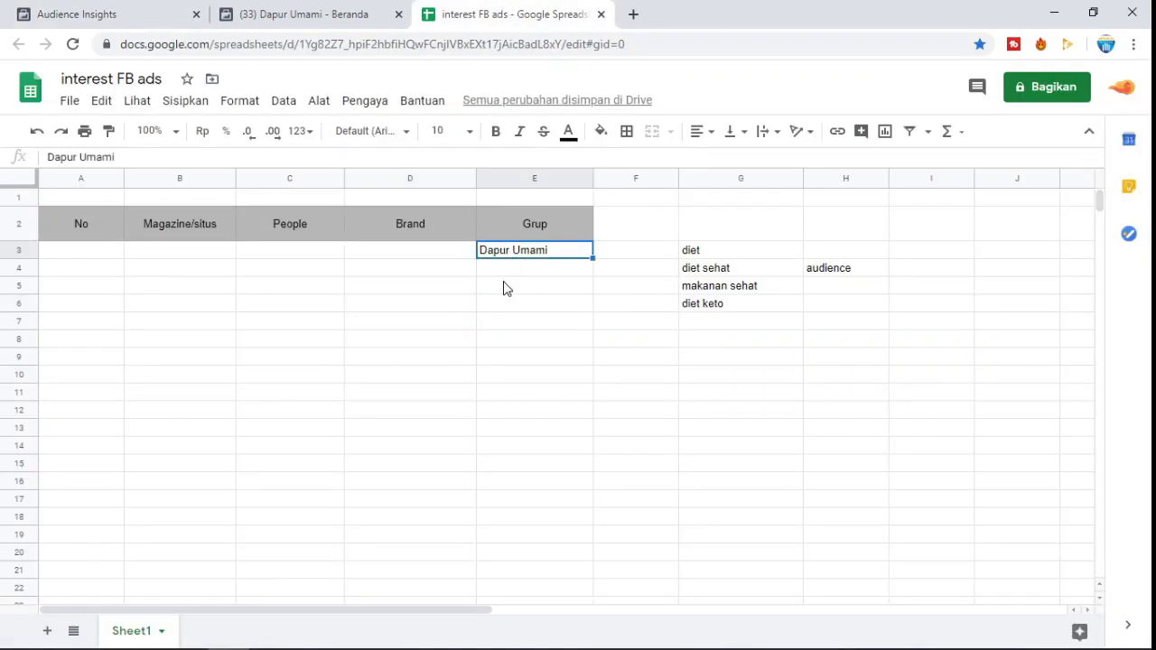
left_click(503, 286)
left_click(512, 326)
left_click(204, 323)
left_click(137, 271)
left_click(181, 254)
left_click(307, 258)
left_click(401, 260)
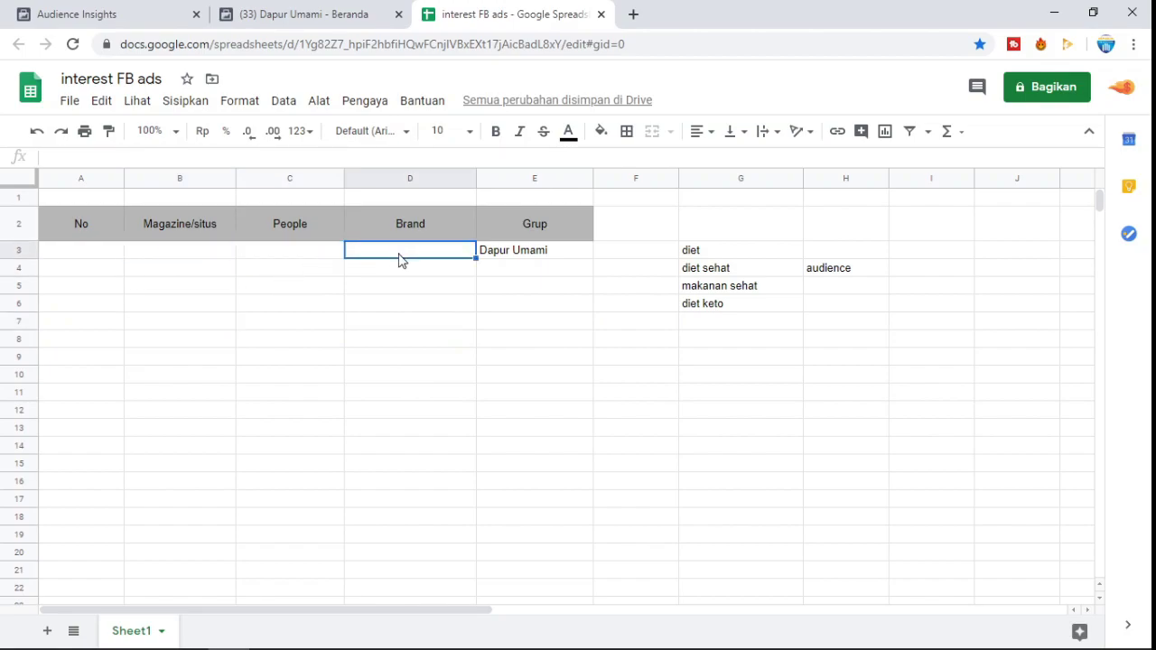
left_click(537, 323)
left_click(537, 392)
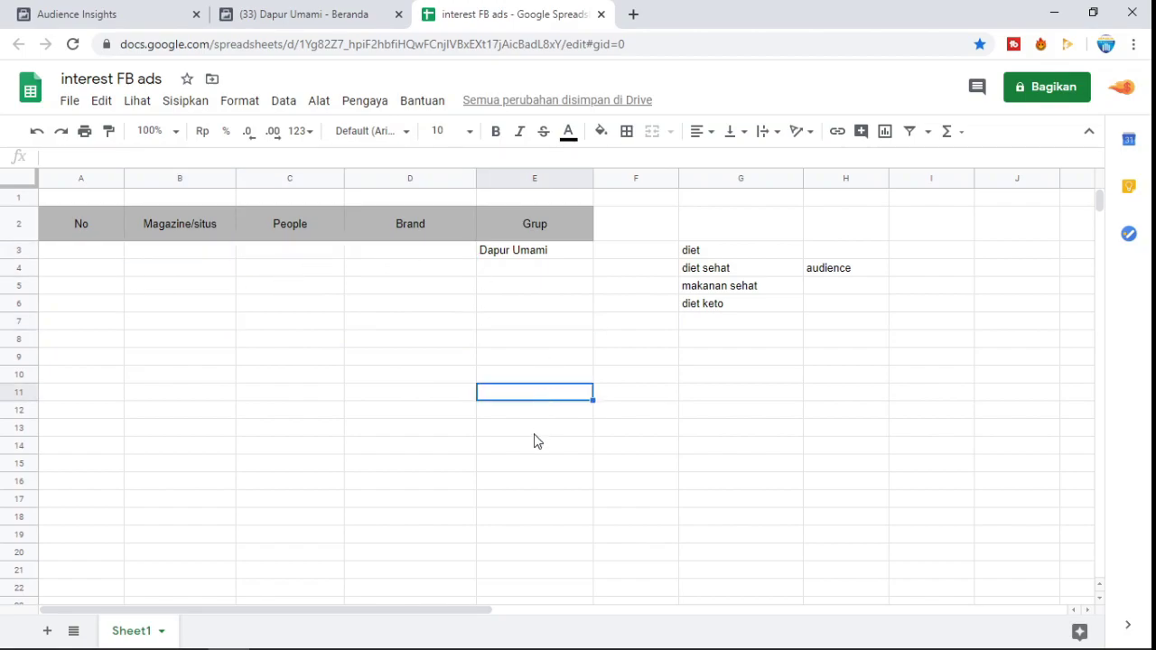
left_click_drag(181, 462, 214, 488)
left_click_drag(410, 552, 410, 570)
left_click_drag(535, 286, 535, 303)
left_click_drag(152, 267, 152, 279)
left_click(156, 269)
left_click(289, 271)
left_click(402, 323)
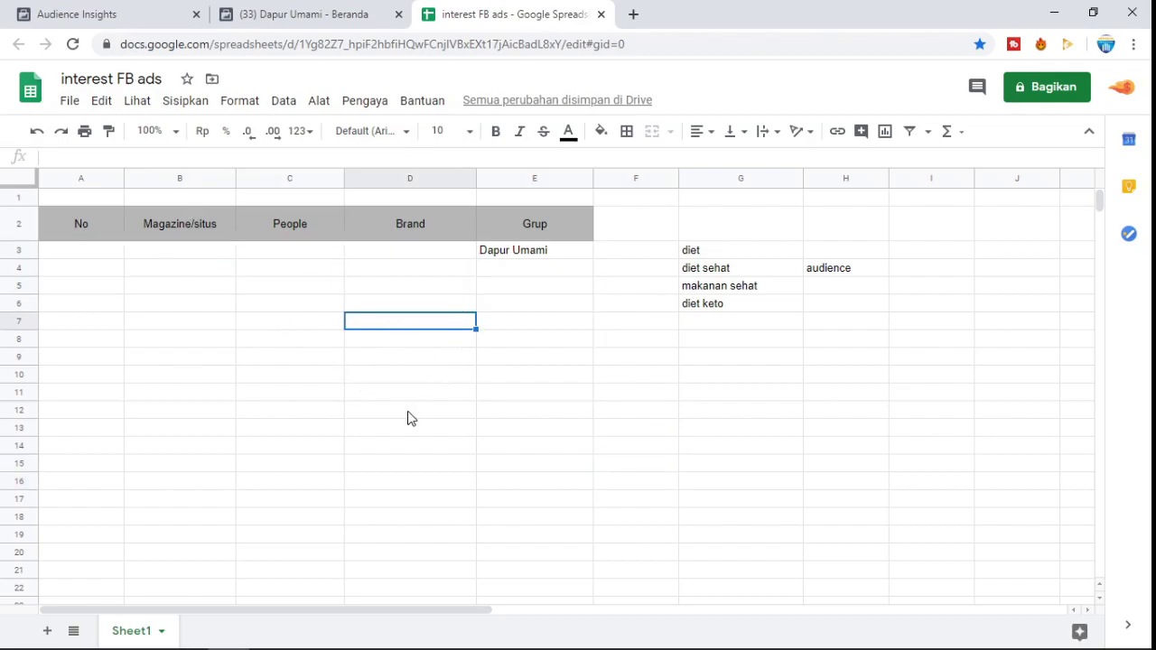
left_click(534, 255)
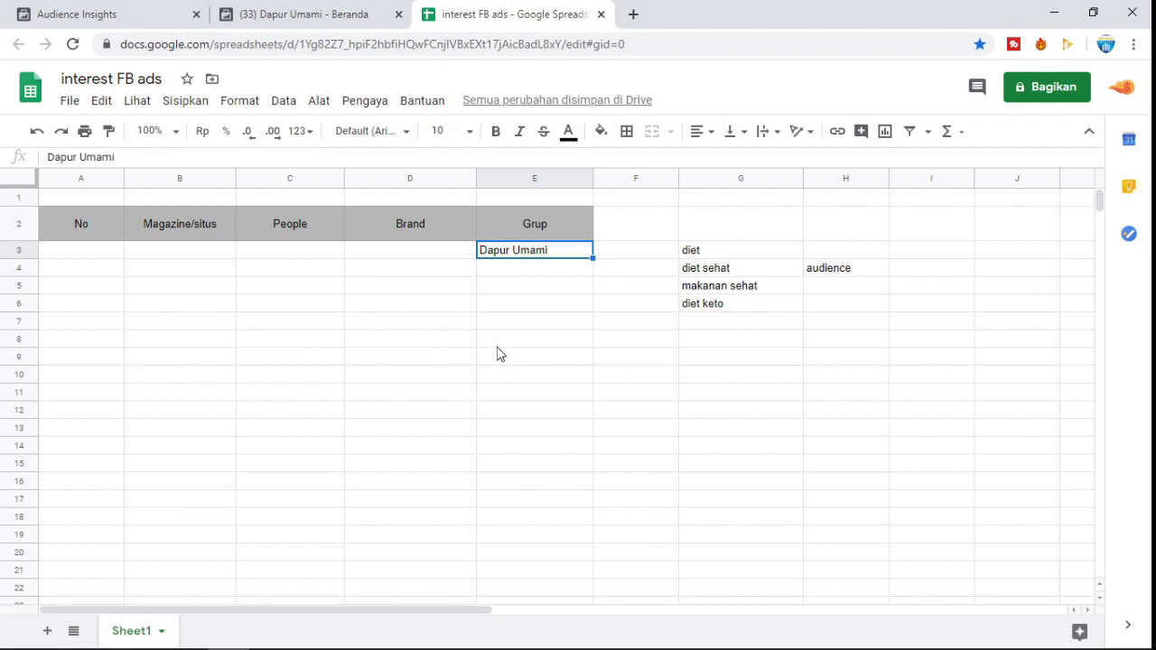
left_click(463, 275)
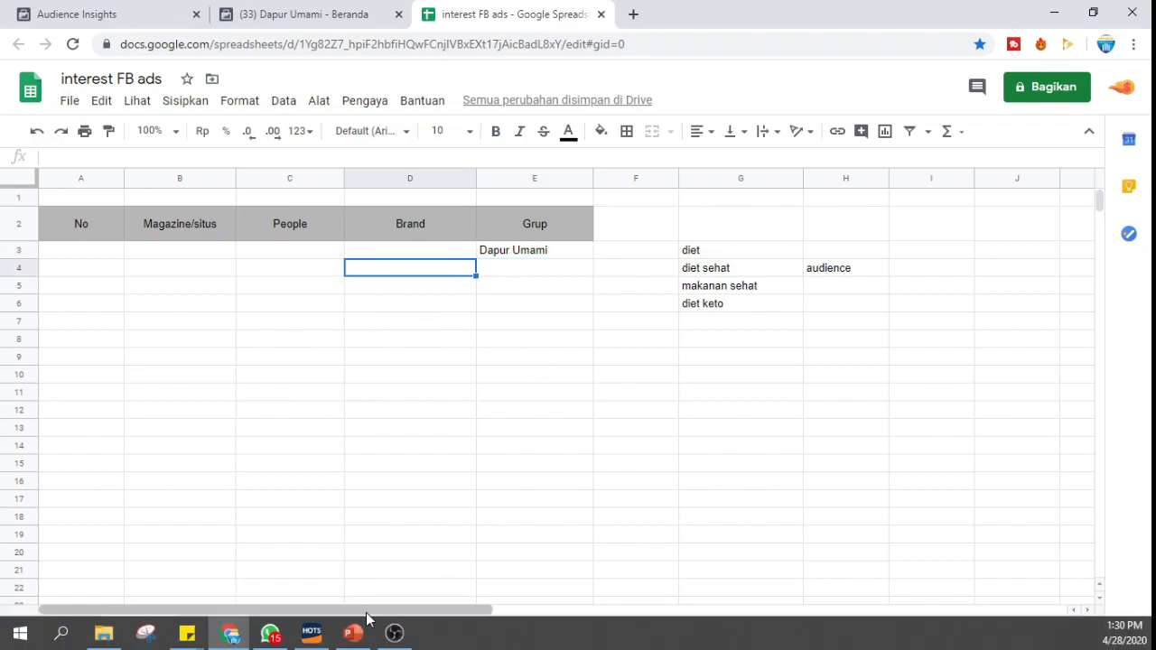
- Switch to PowerPoint and read the two criteria on the Super Precise Interest slide
left_click(353, 633)
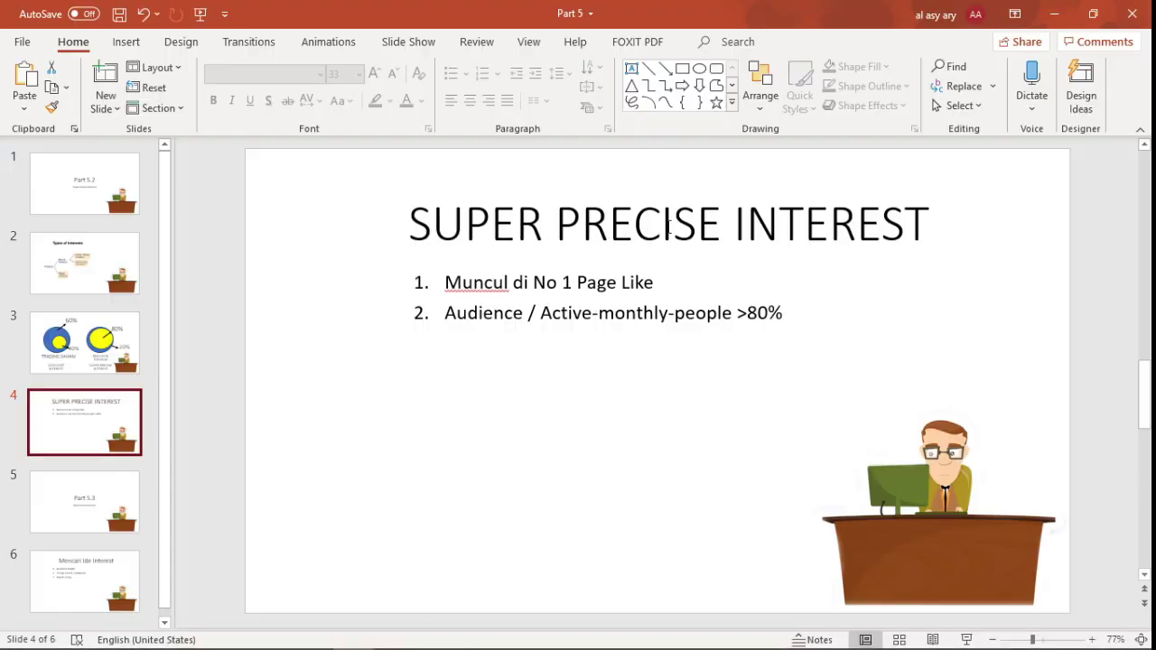
left_click(767, 221)
left_click(534, 283)
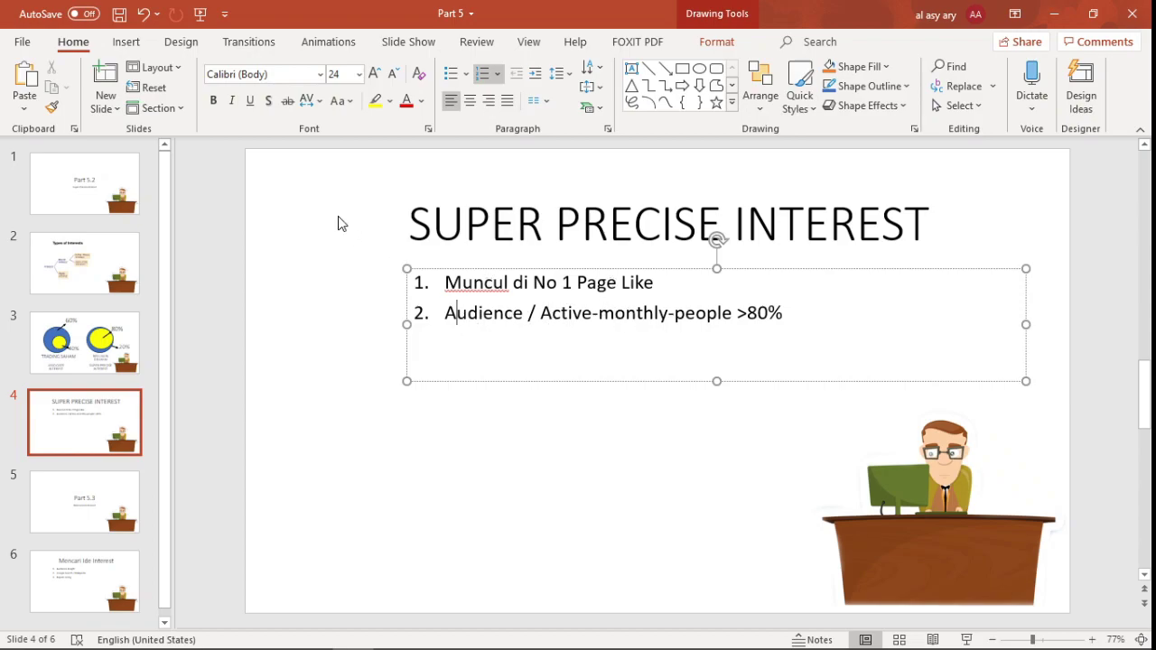
left_click(307, 215)
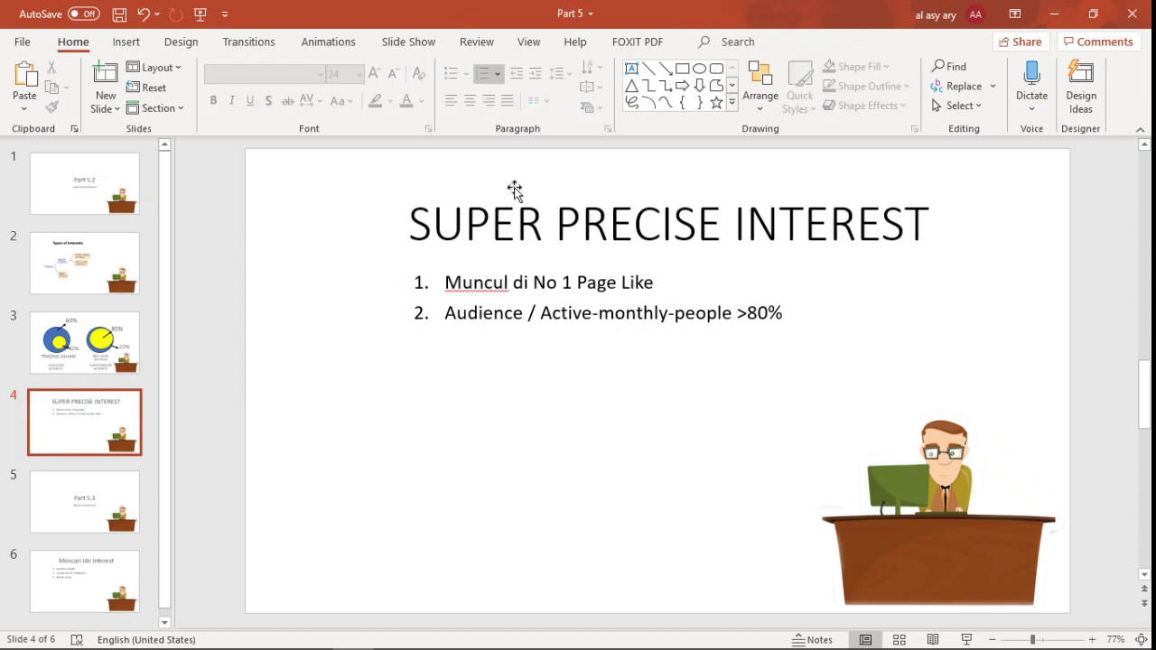
left_click(1055, 19)
- Return to Audience Insights, replace the Diet food interest with Dapur Umami, and check its row in the page likes table
left_click(123, 11)
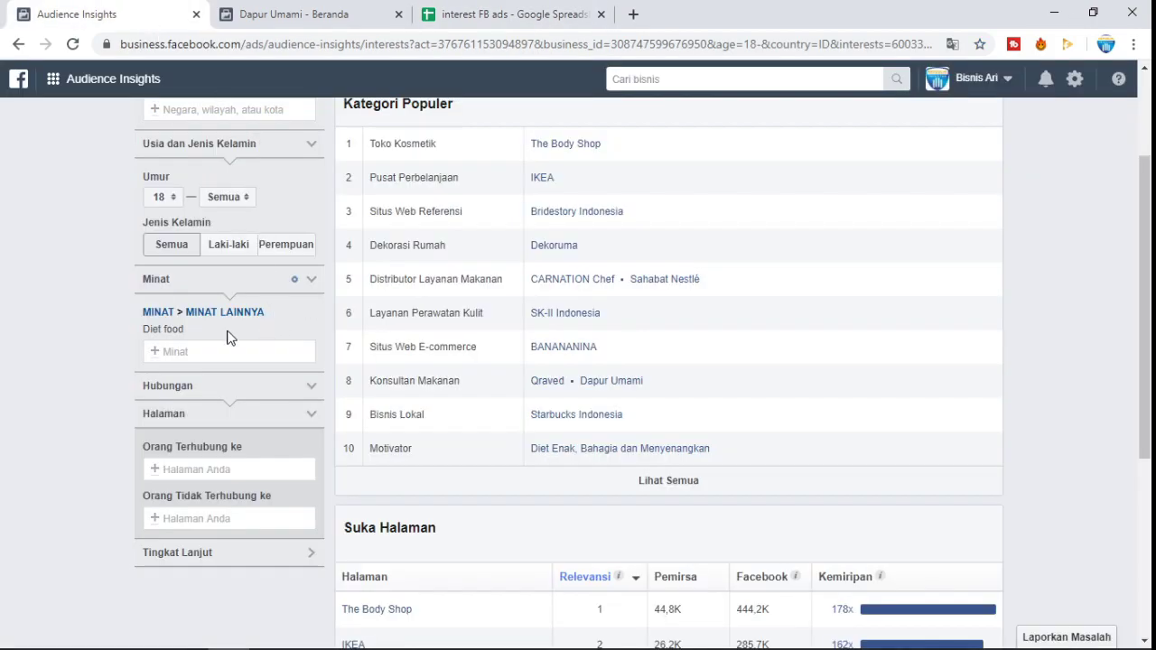
left_click(312, 330)
left_click(221, 318)
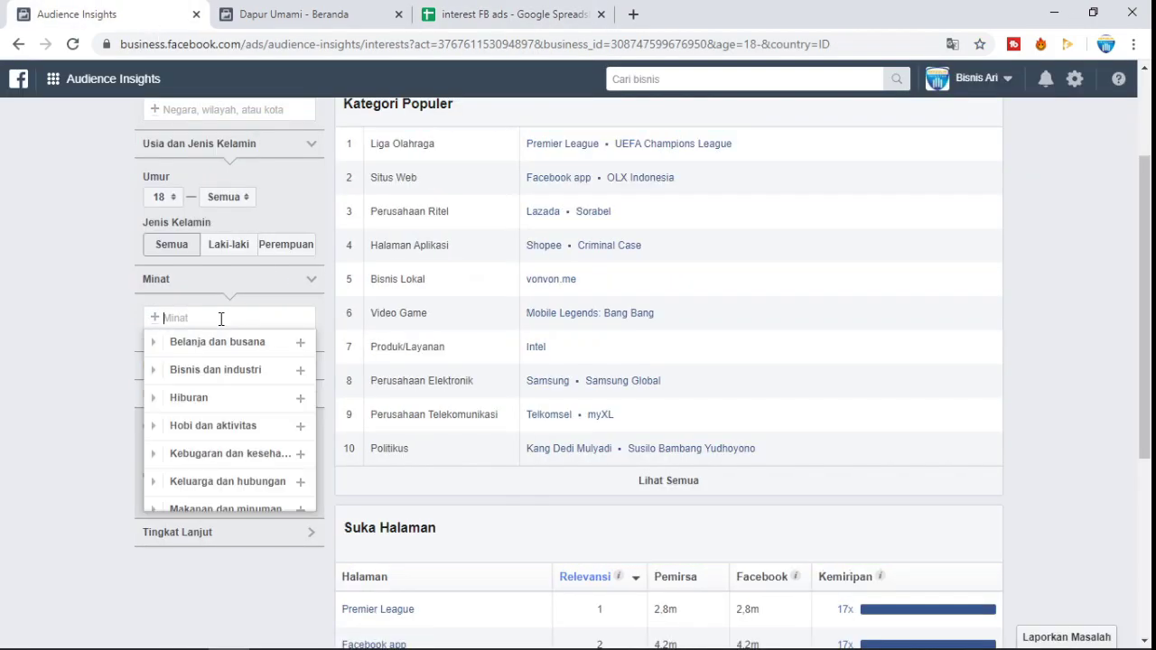
type("dapur umami")
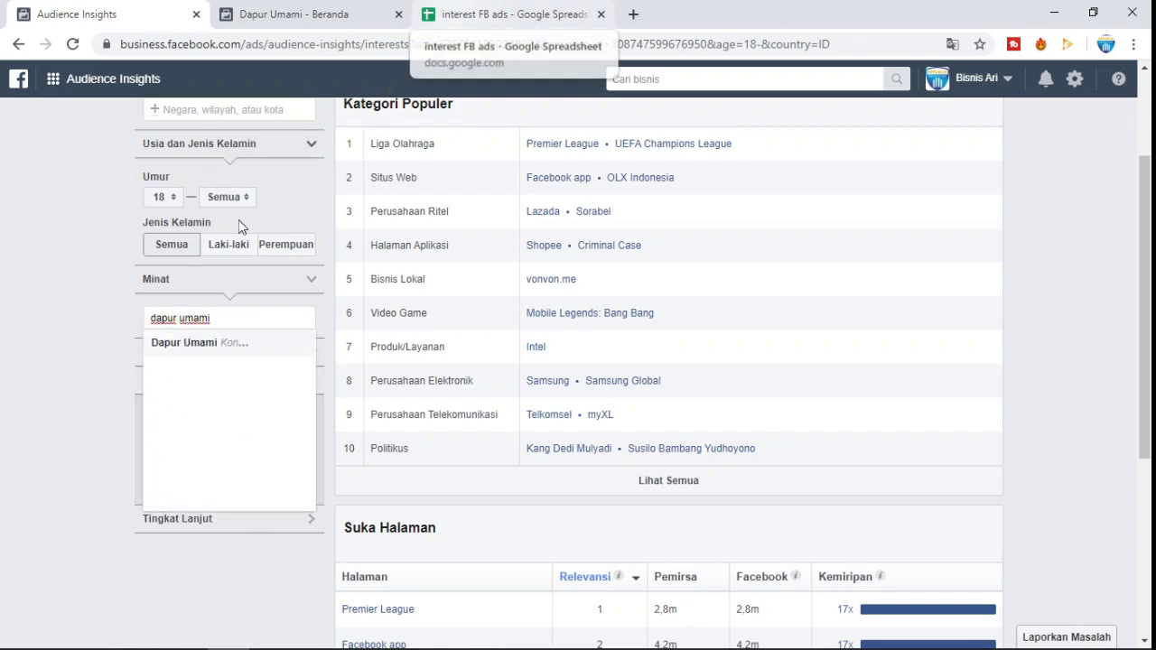
left_click(179, 344)
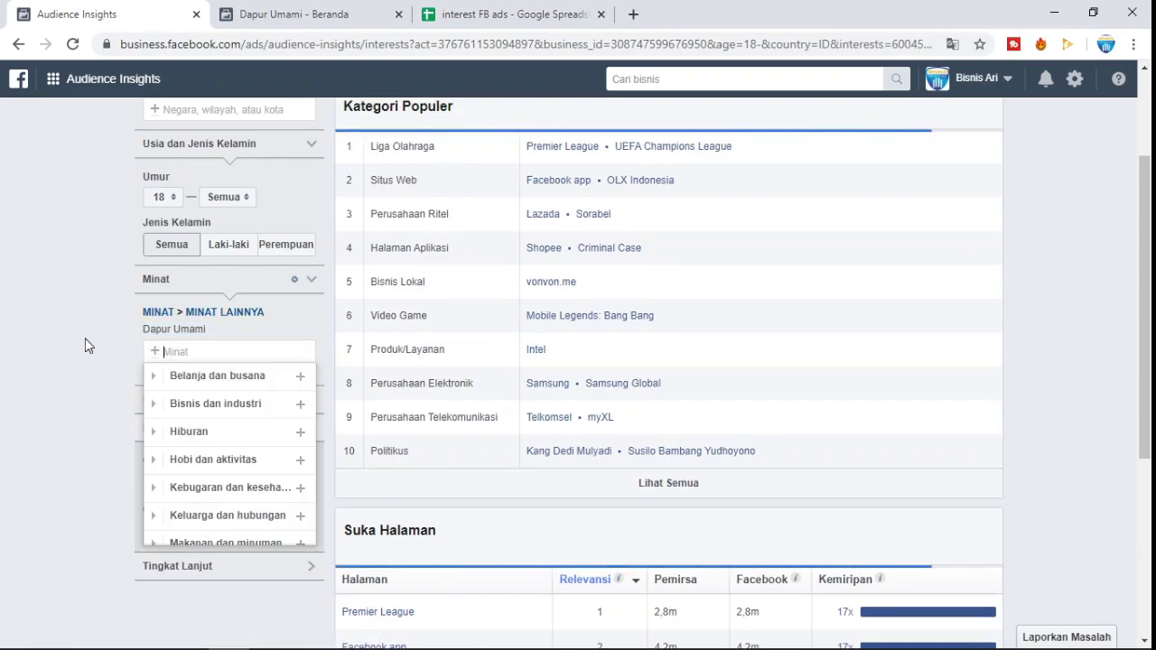
scroll(24, 287, "down", 3)
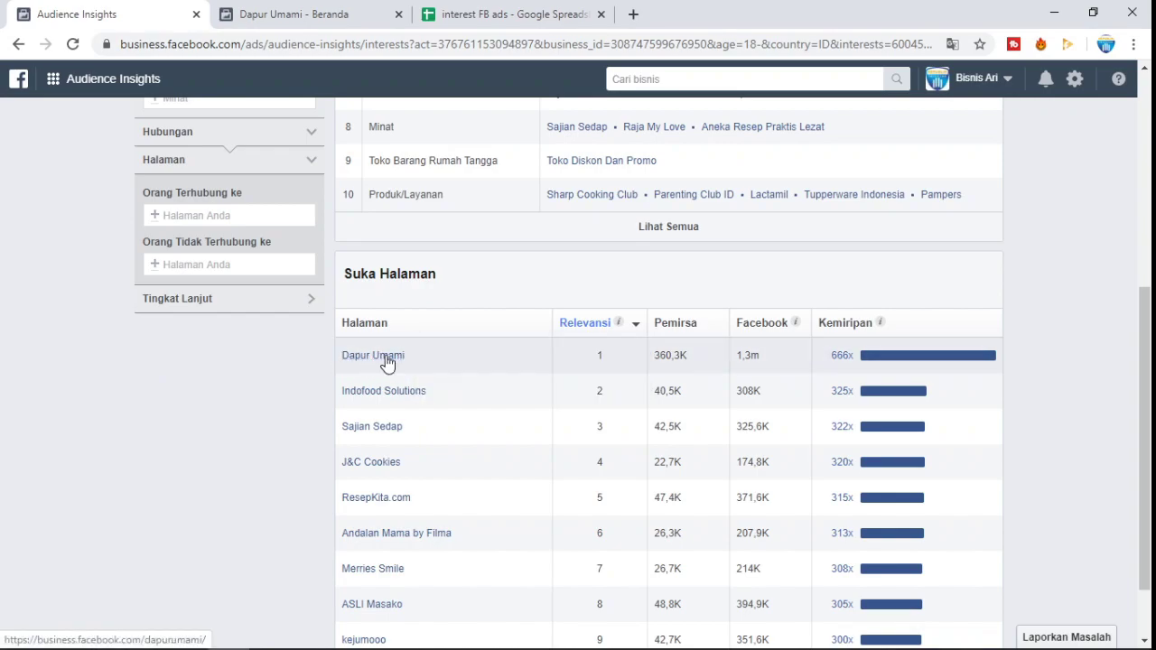
mouse_move(389, 363)
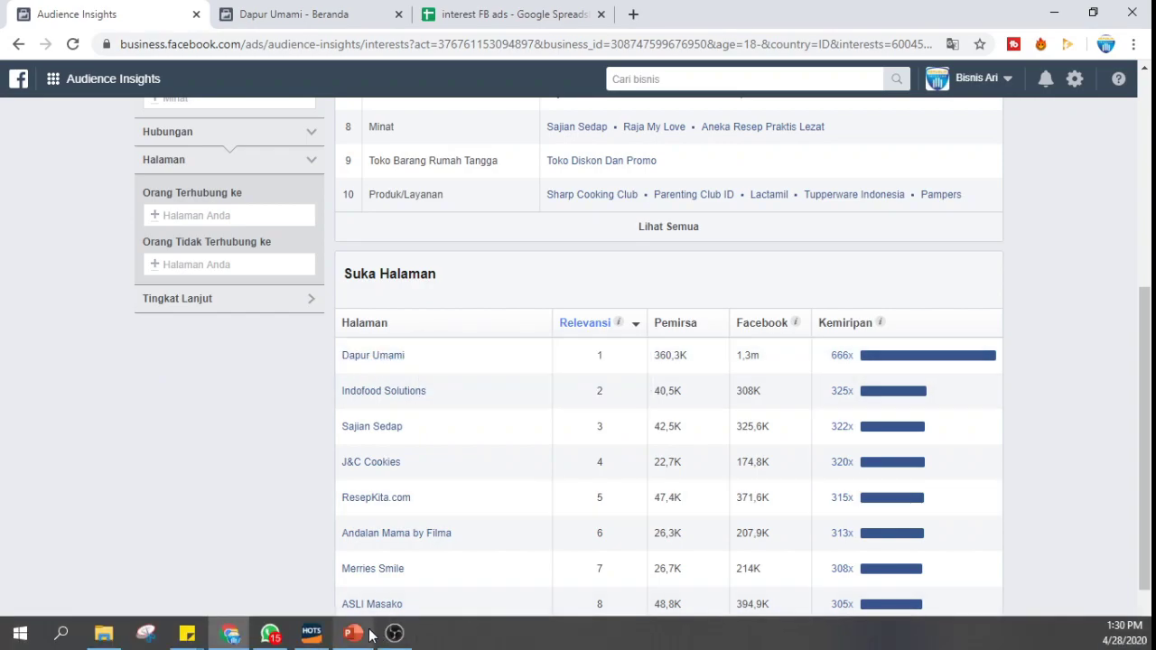
- Switch to PowerPoint again and compare the page-like rank and audience percentage criteria for a super precise interest
left_click(353, 637)
left_click(513, 282)
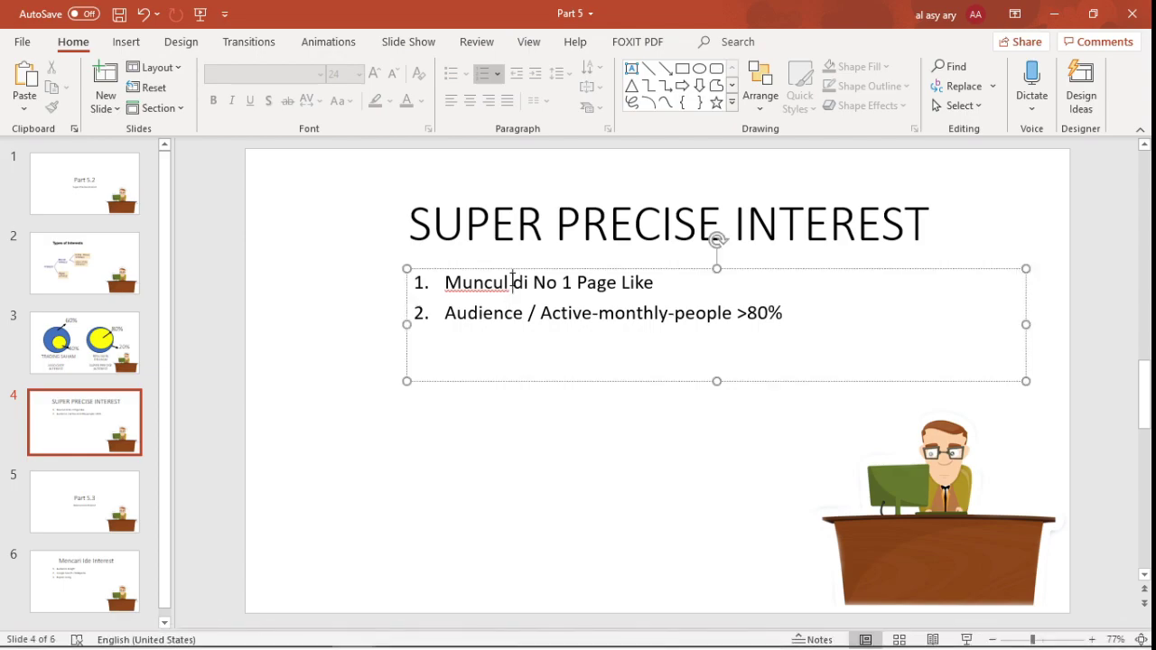
left_click(310, 325)
left_click(502, 315)
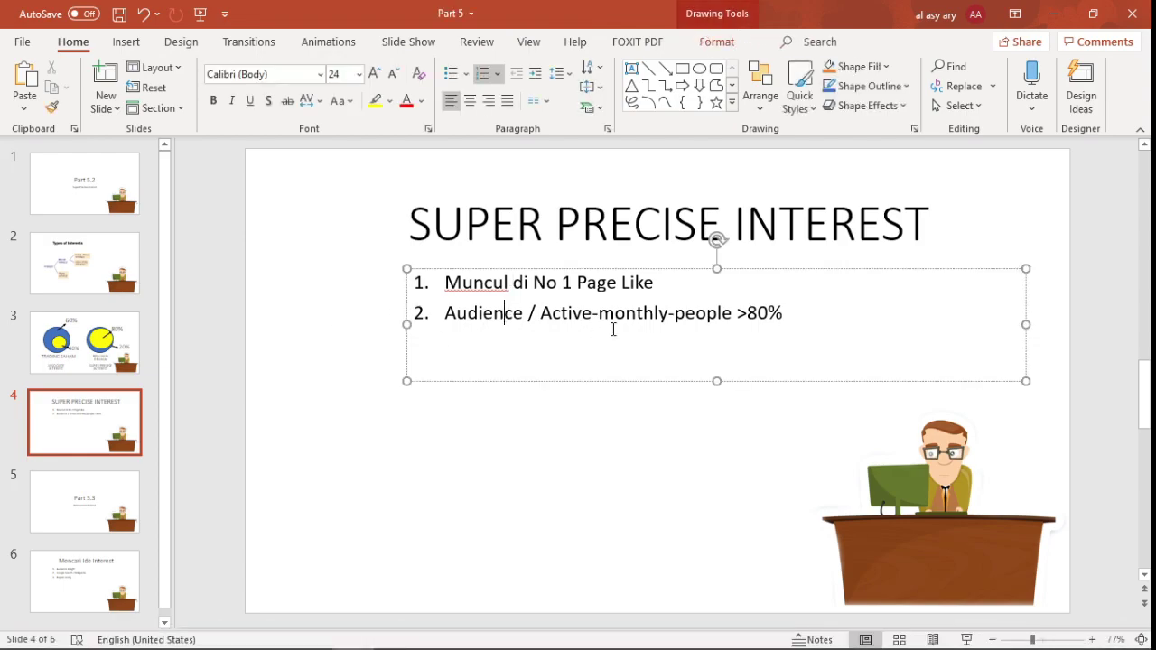
left_click(260, 348)
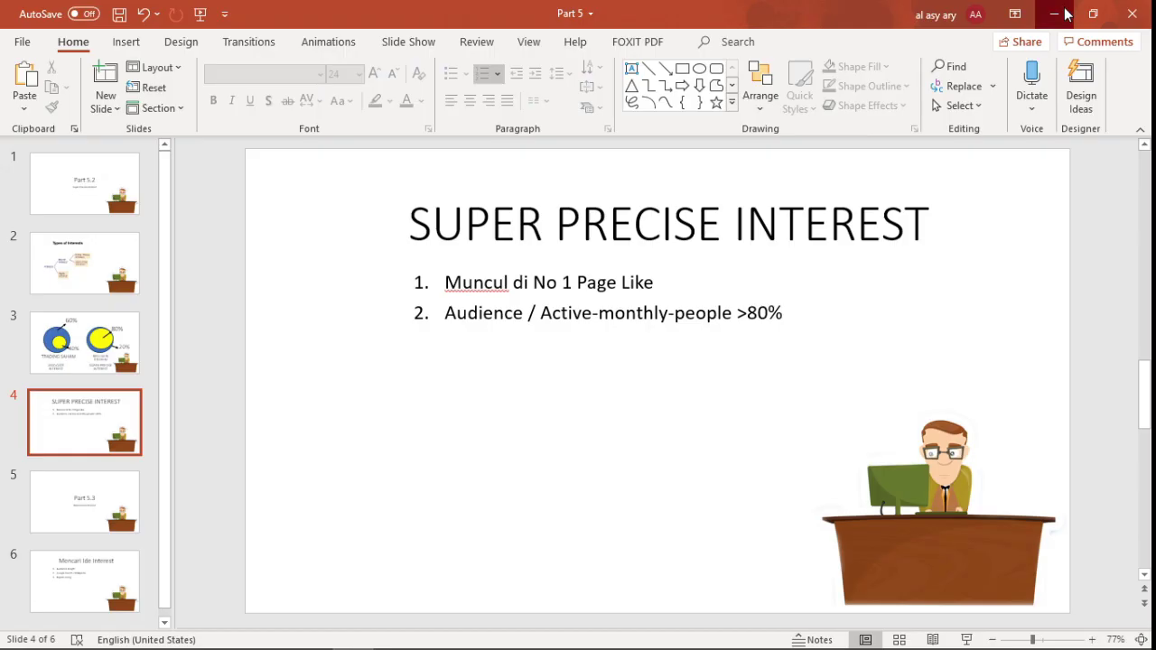
left_click(1053, 14)
- Mark the Dapur Umami page's audience figure and the upper total audience size, and open Calculator beside them
left_click_drag(658, 359, 690, 358)
scroll(686, 384, "up", 5)
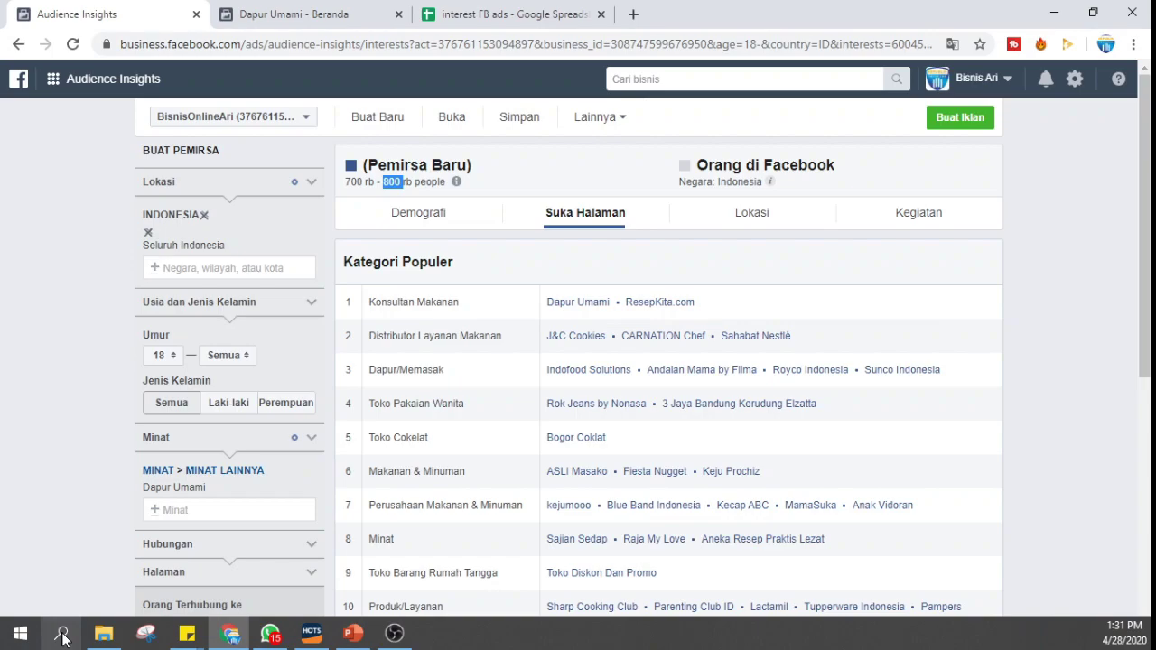
left_click(79, 626)
type("cal")
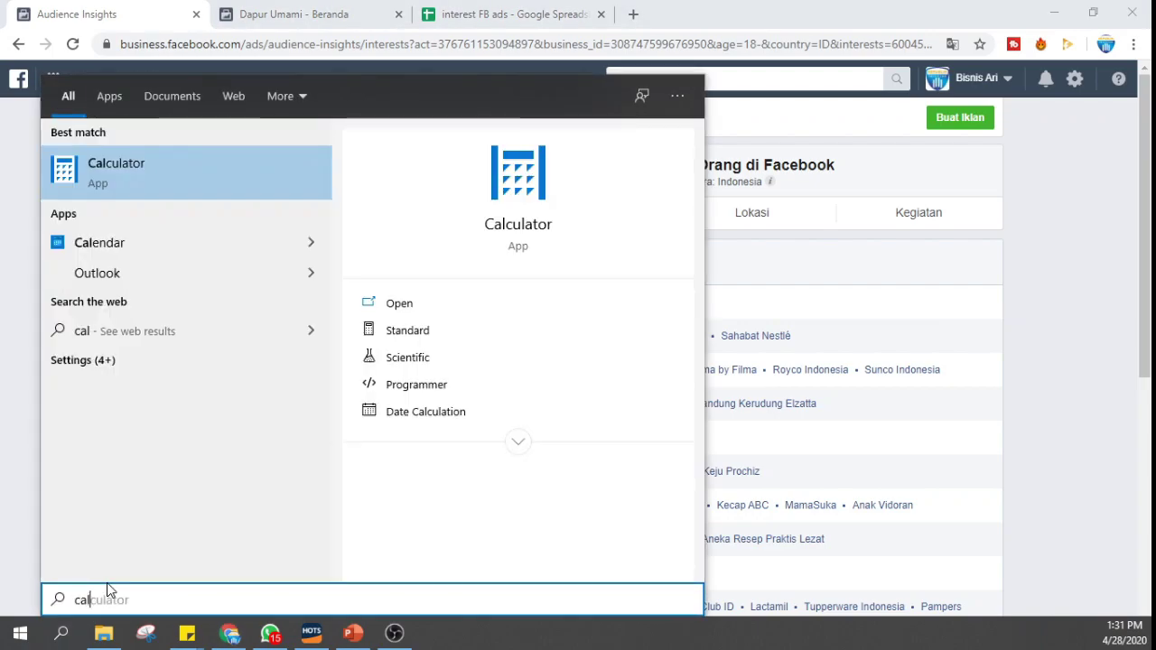
left_click(211, 195)
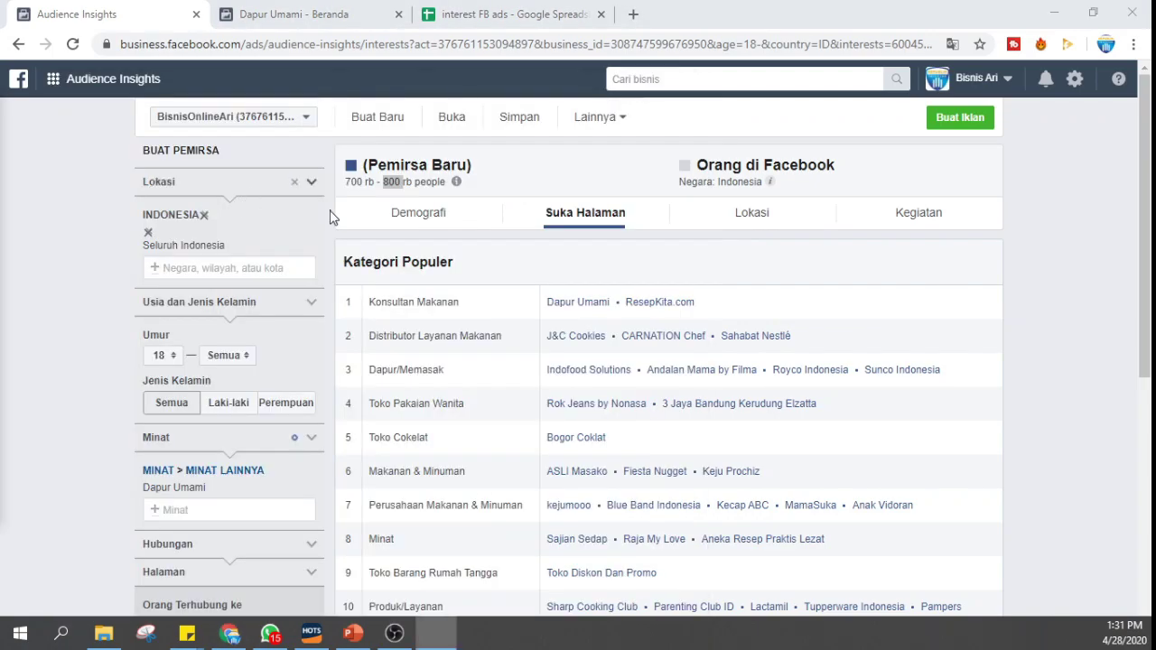
left_click_drag(489, 124, 845, 114)
- Divide the Dapur Umami page audience of 360 by the total audience of 800 in Calculator
scroll(603, 451, "down", 4)
left_click(908, 478)
left_click(908, 432)
left_click(841, 523)
left_click(976, 350)
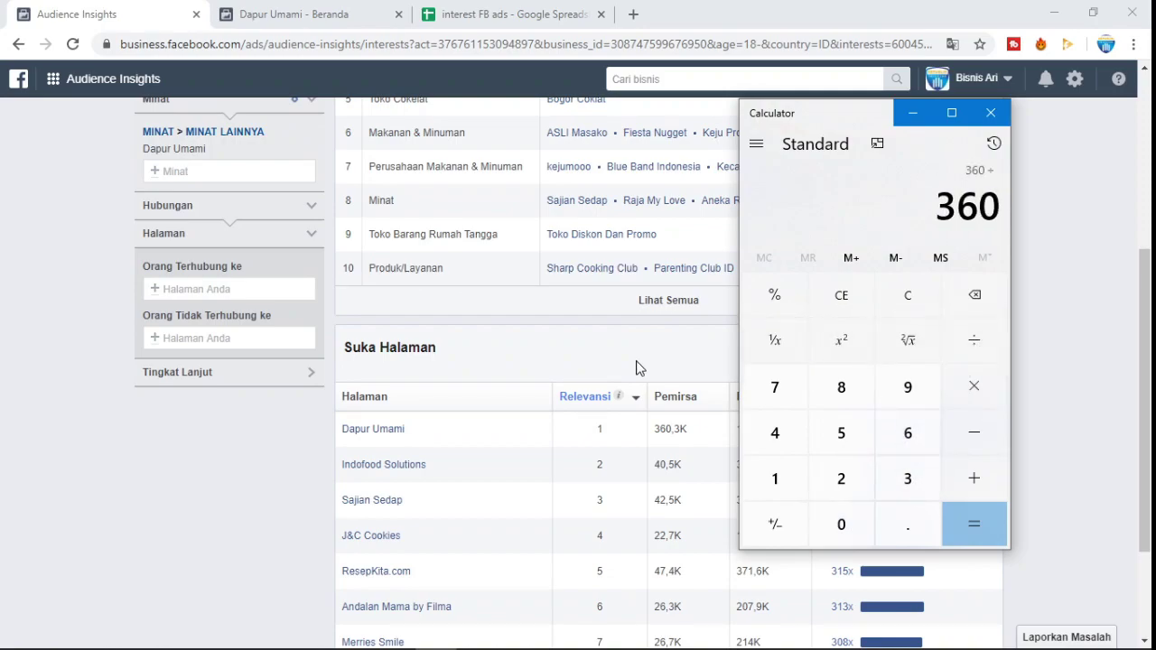
scroll(623, 361, "up", 4)
left_click(853, 407)
left_click(846, 516)
left_click(845, 517)
left_click(984, 526)
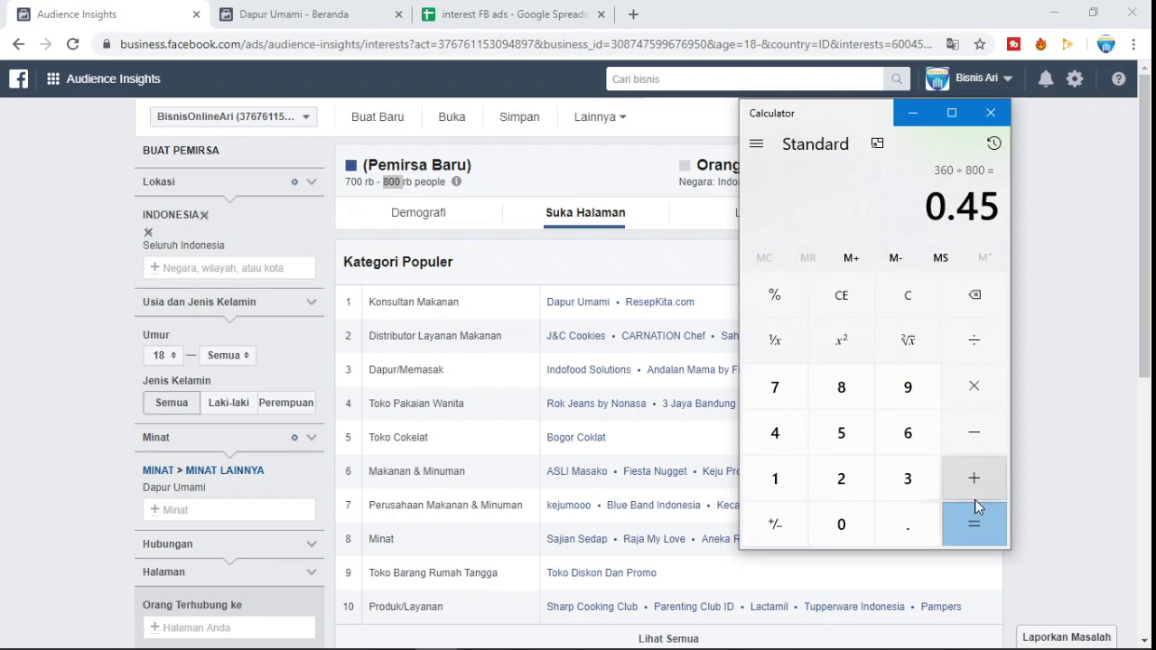
- Multiply the resulting ratio by 100 to get a percentage and close Calculator
left_click(976, 396)
left_click(775, 479)
double_click(841, 522)
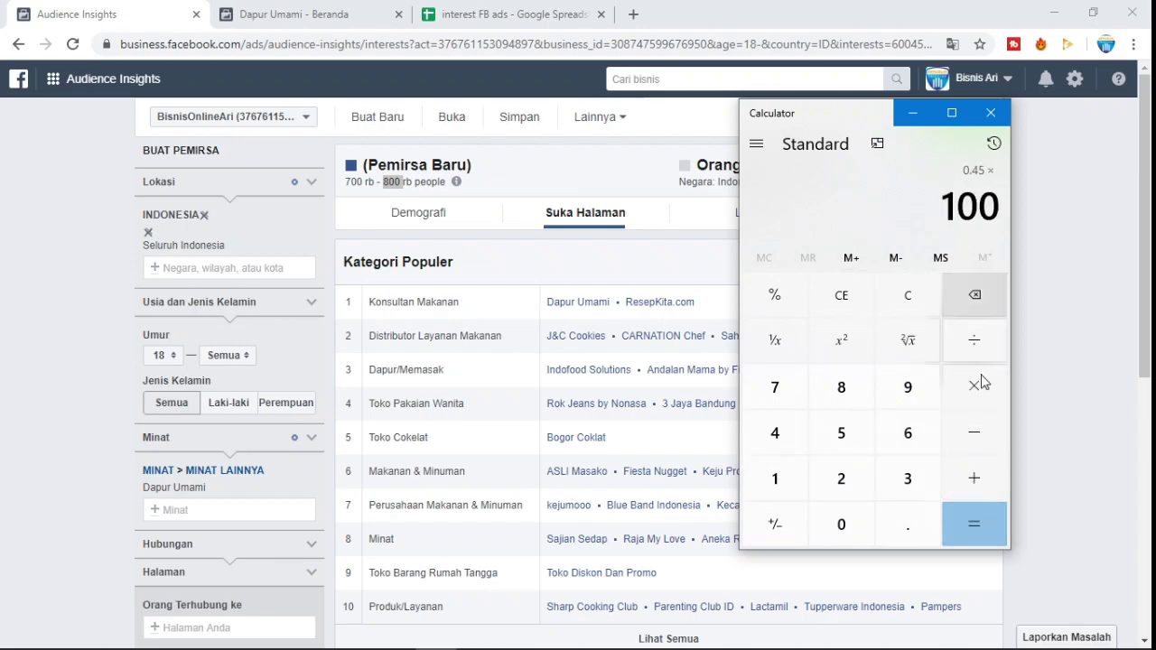
left_click(973, 524)
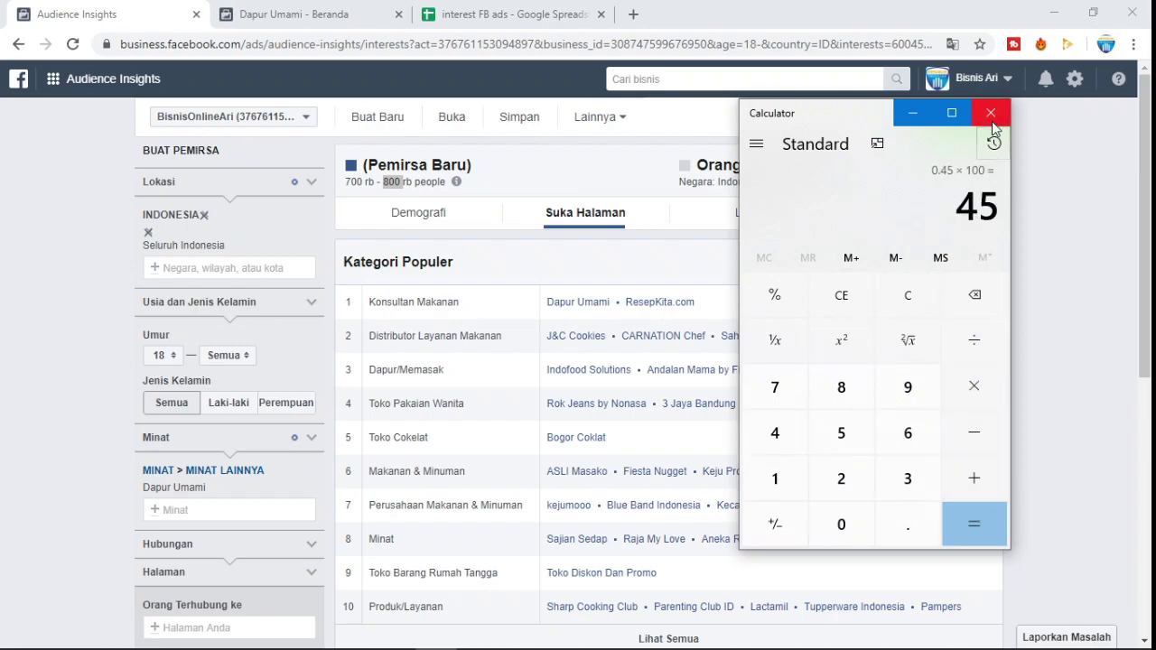
left_click_drag(956, 205, 1001, 156)
left_click(855, 172)
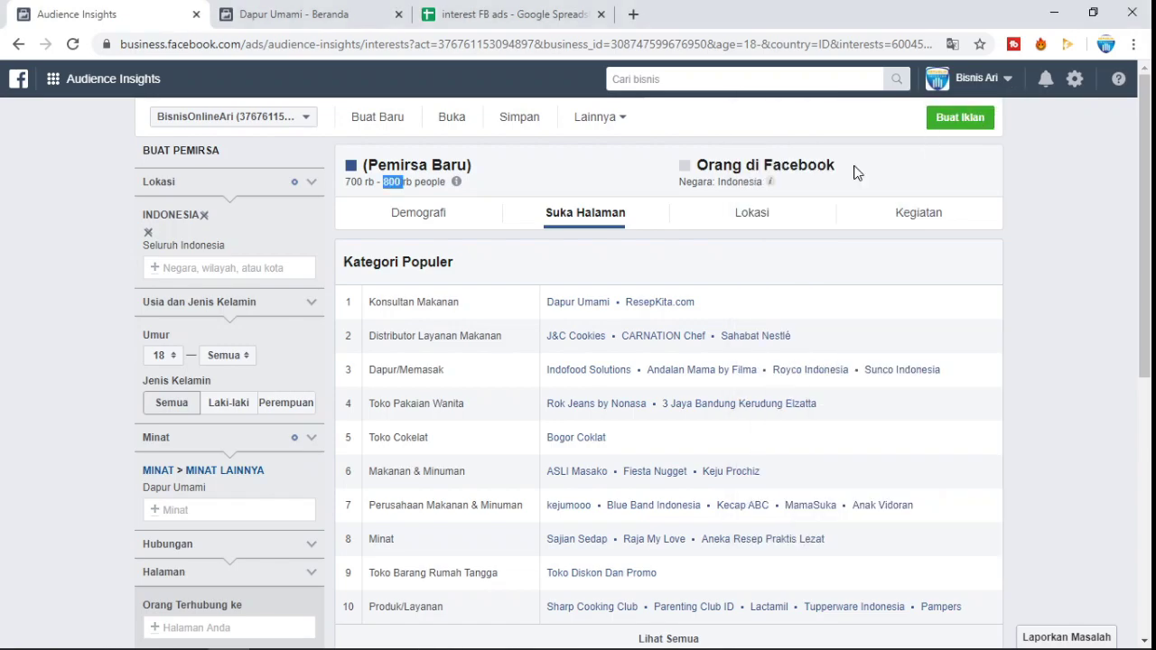
- Go back to the spreadsheet and review the Dapur Umami entry and the free cells below it under Grup
scroll(237, 430, "down", 2)
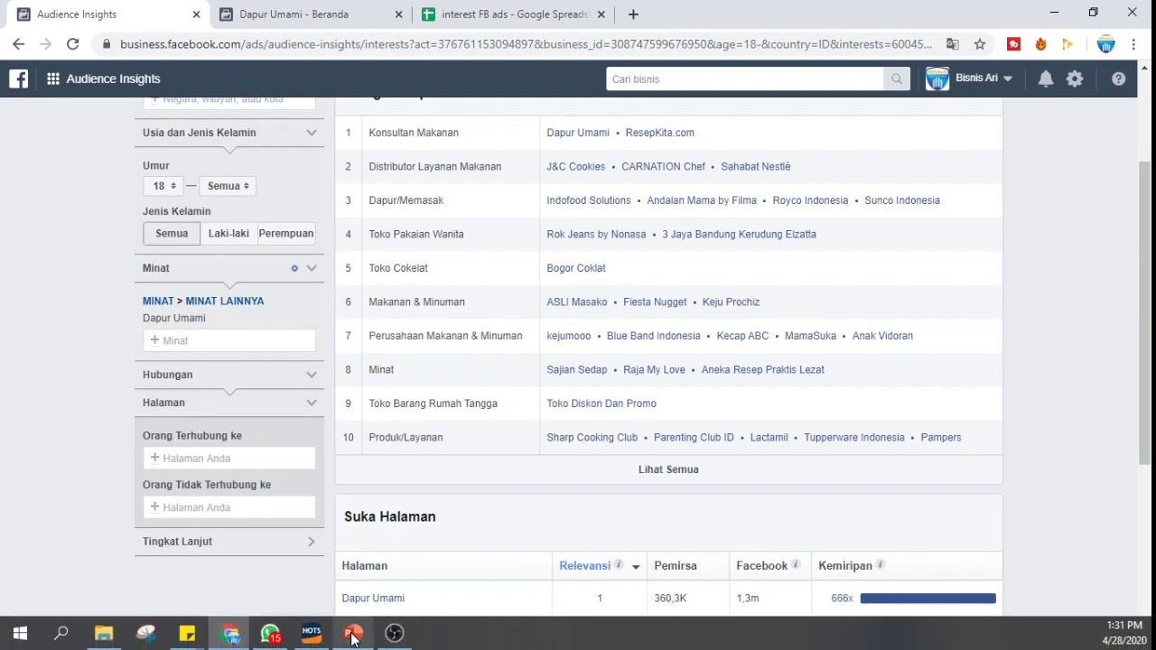
key("ctrl+3")
left_click(542, 255)
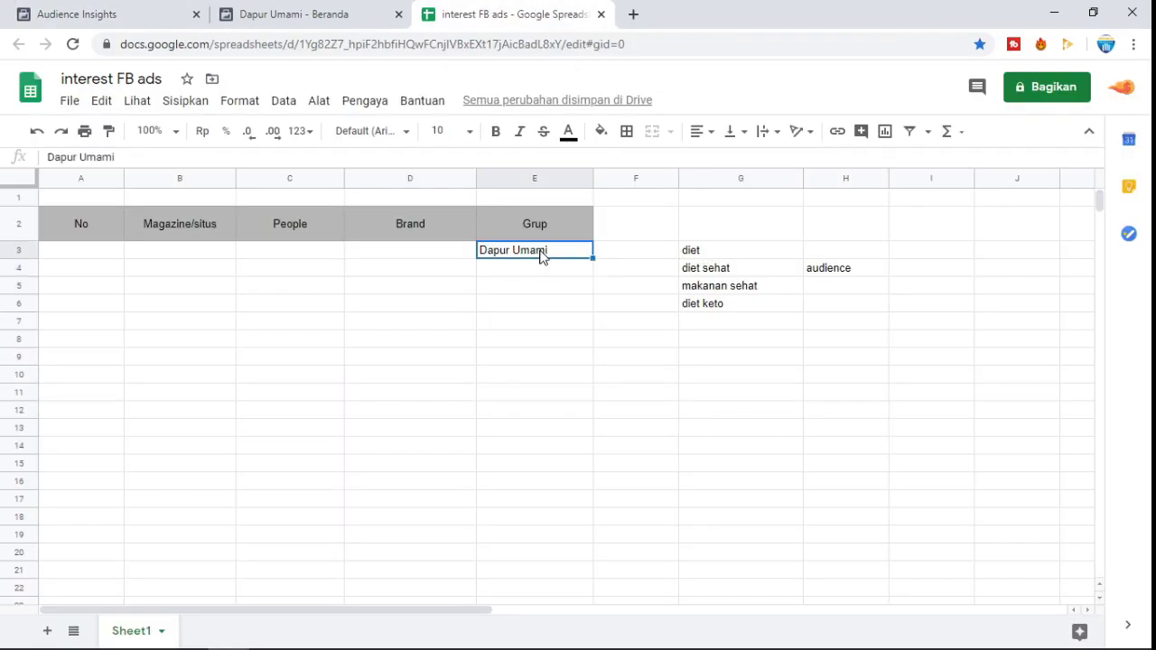
left_click(551, 274)
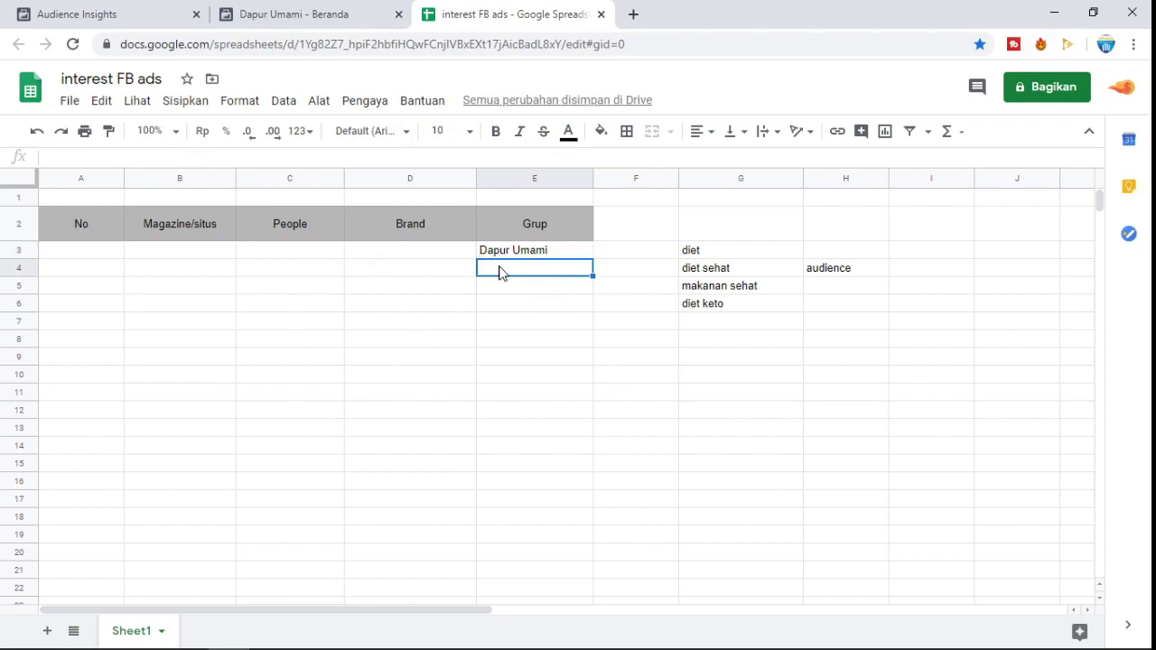
left_click(520, 254)
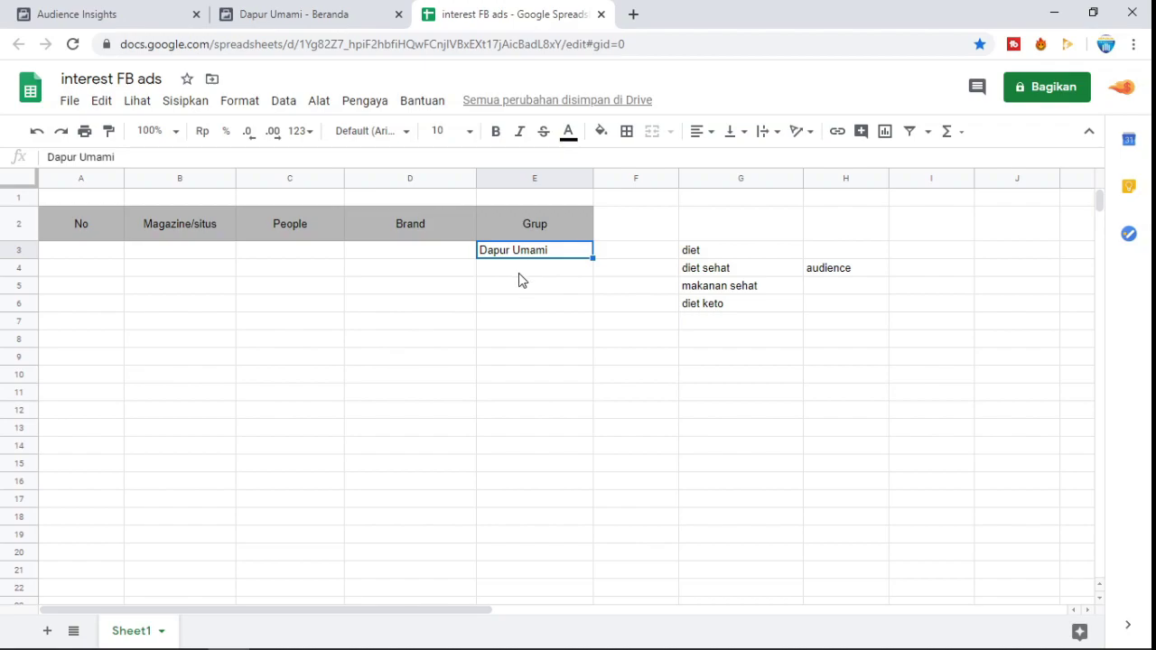
key("Down")
left_click(533, 305)
key("Up")
key("Up")
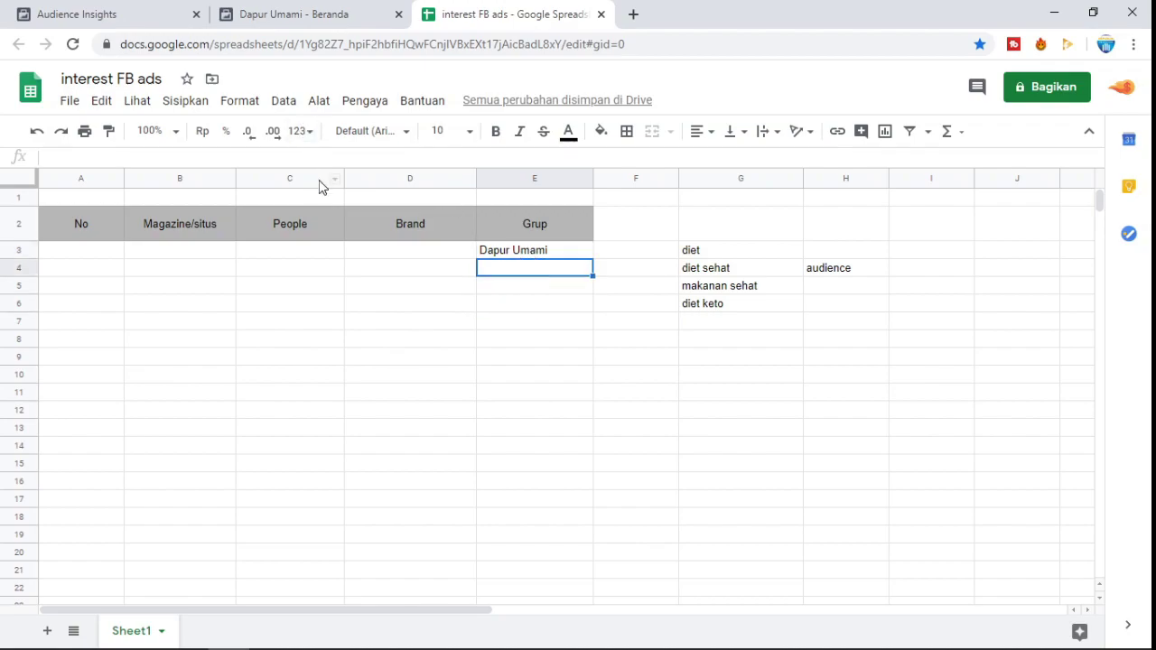
- Return to Audience Insights, look over the Dapur Umami results, and open the ResepKita.com page in a new tab
left_click(81, 18)
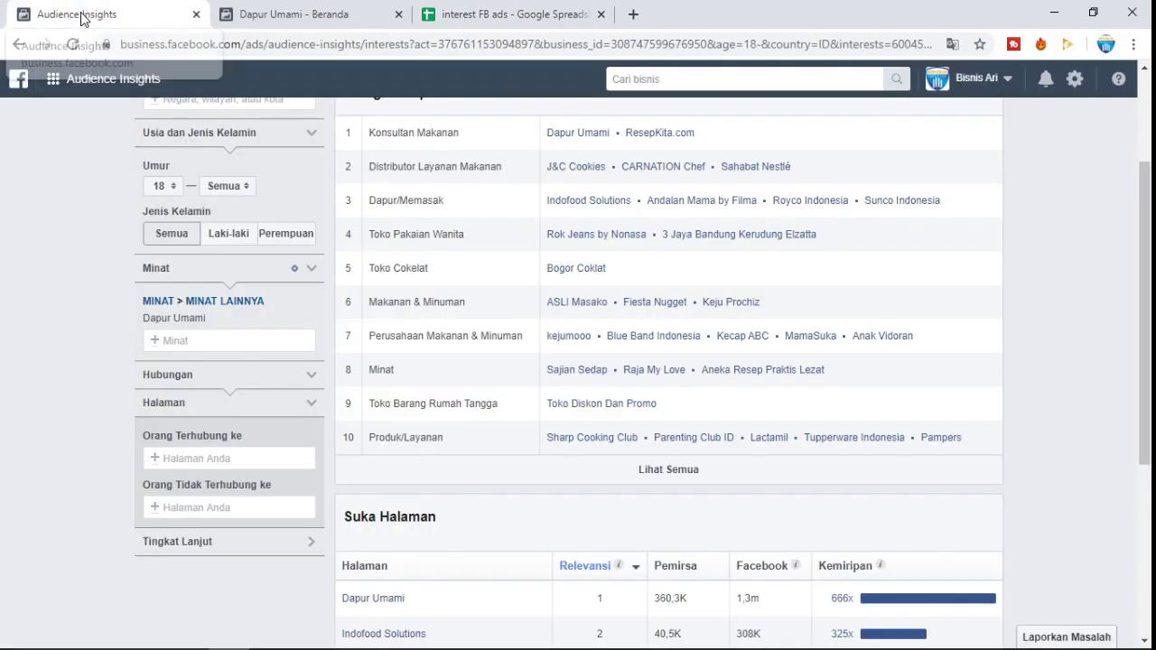
scroll(498, 289, "down", 3)
scroll(213, 228, "up", 3)
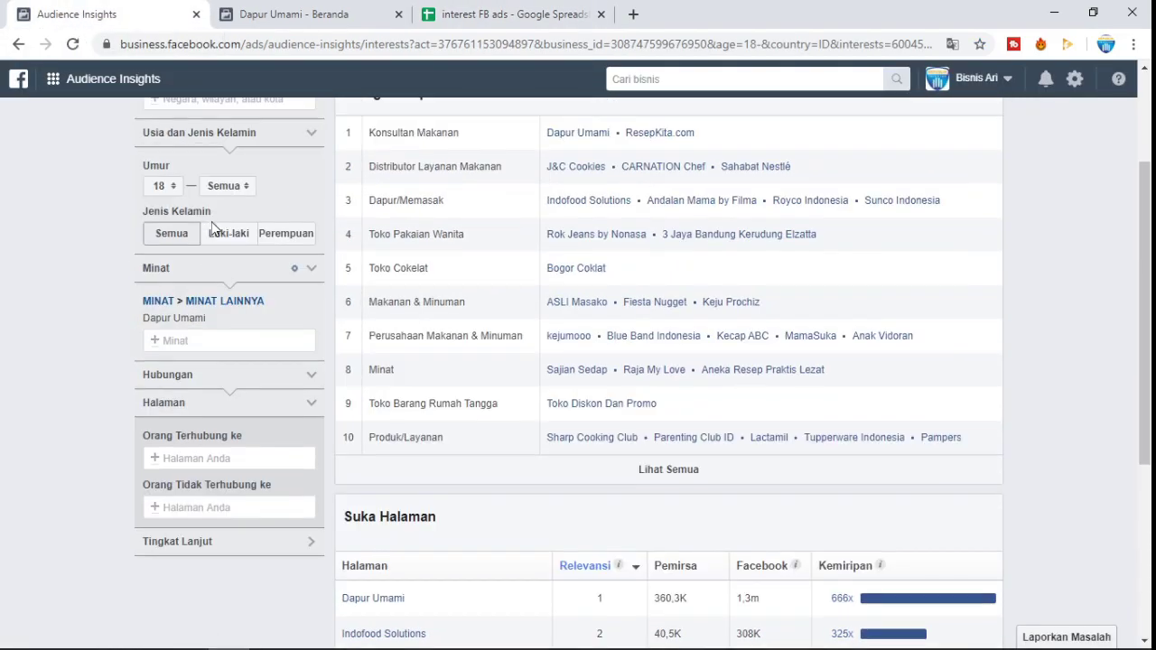
scroll(572, 366, "down", 3)
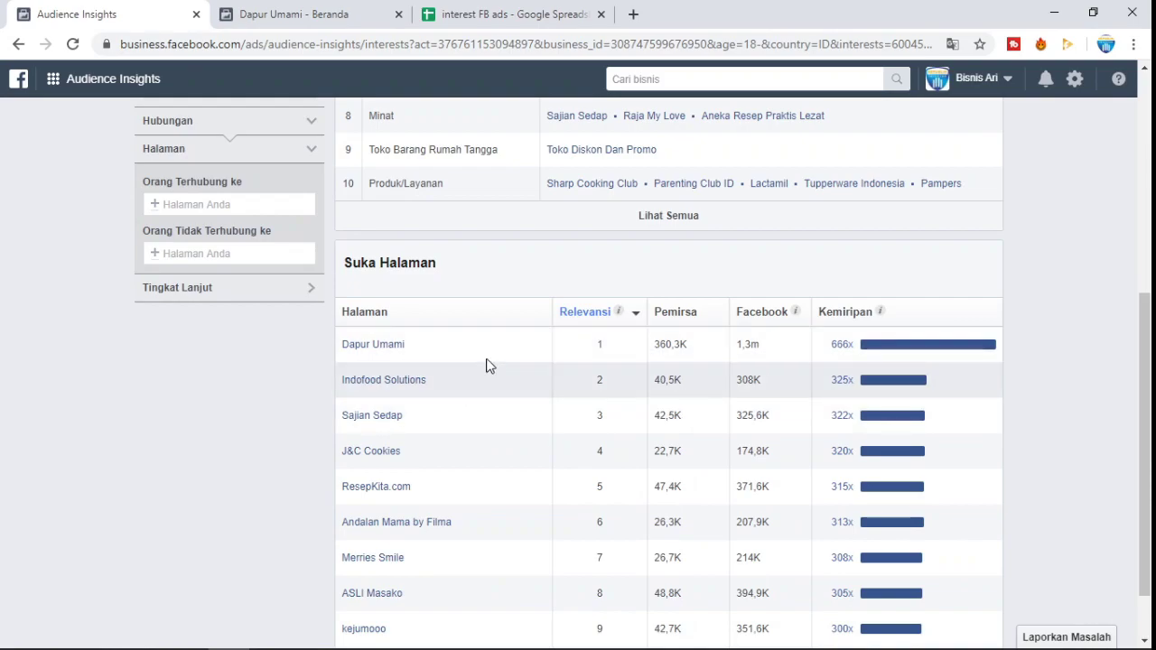
scroll(506, 352, "up", 5)
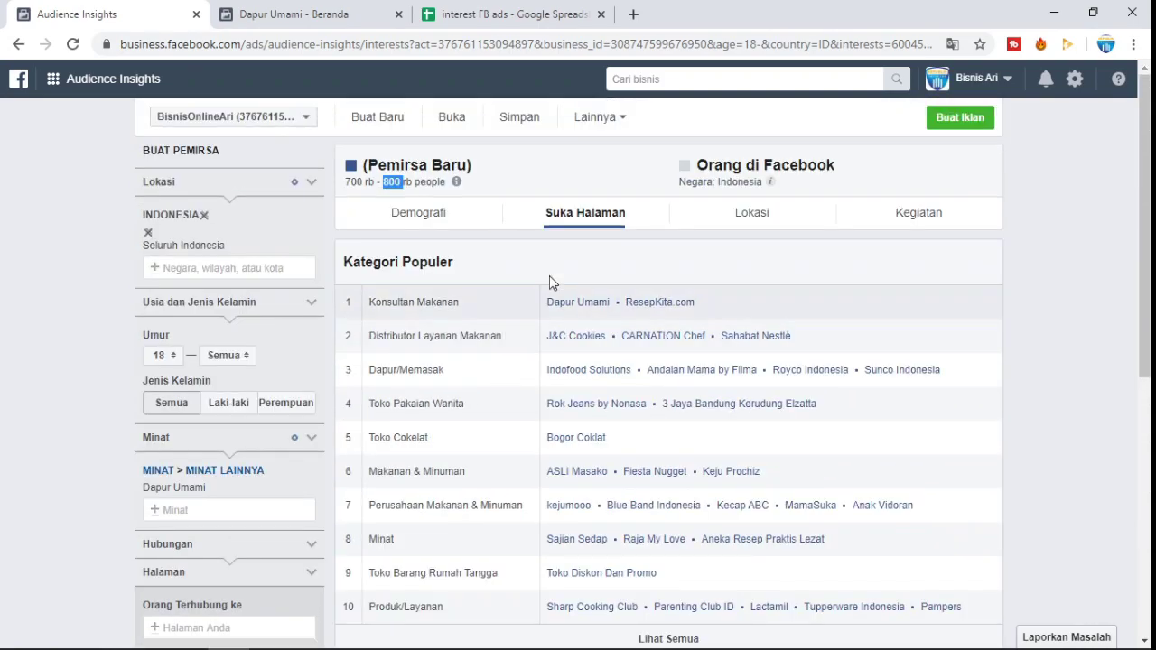
right_click(653, 302)
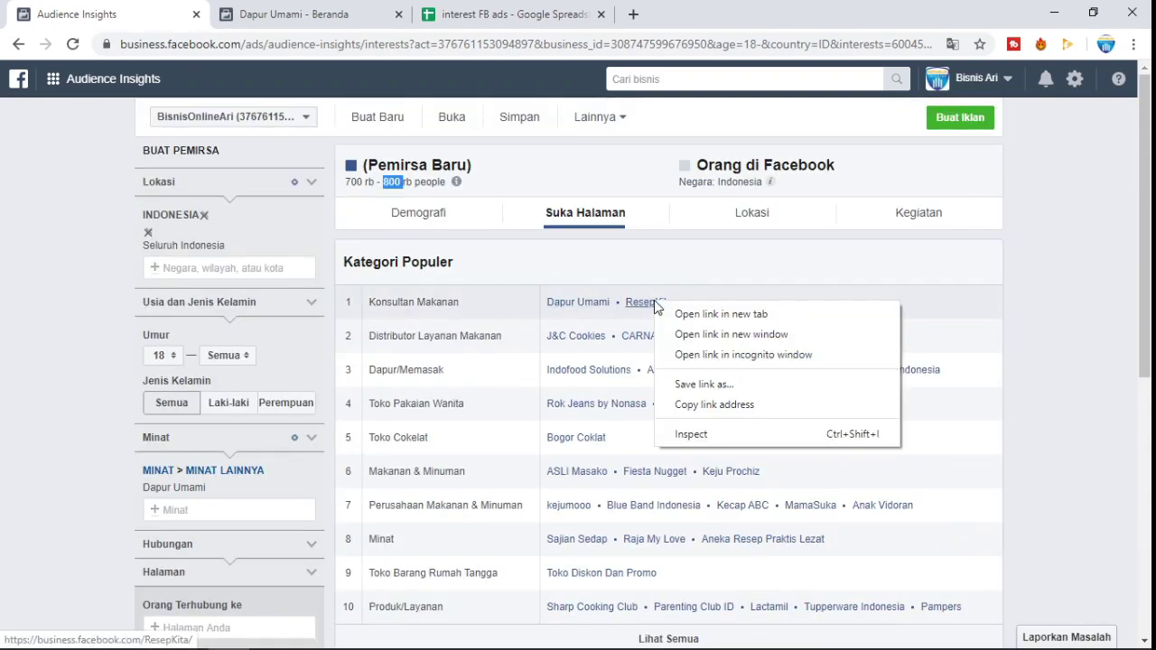
left_click(665, 312)
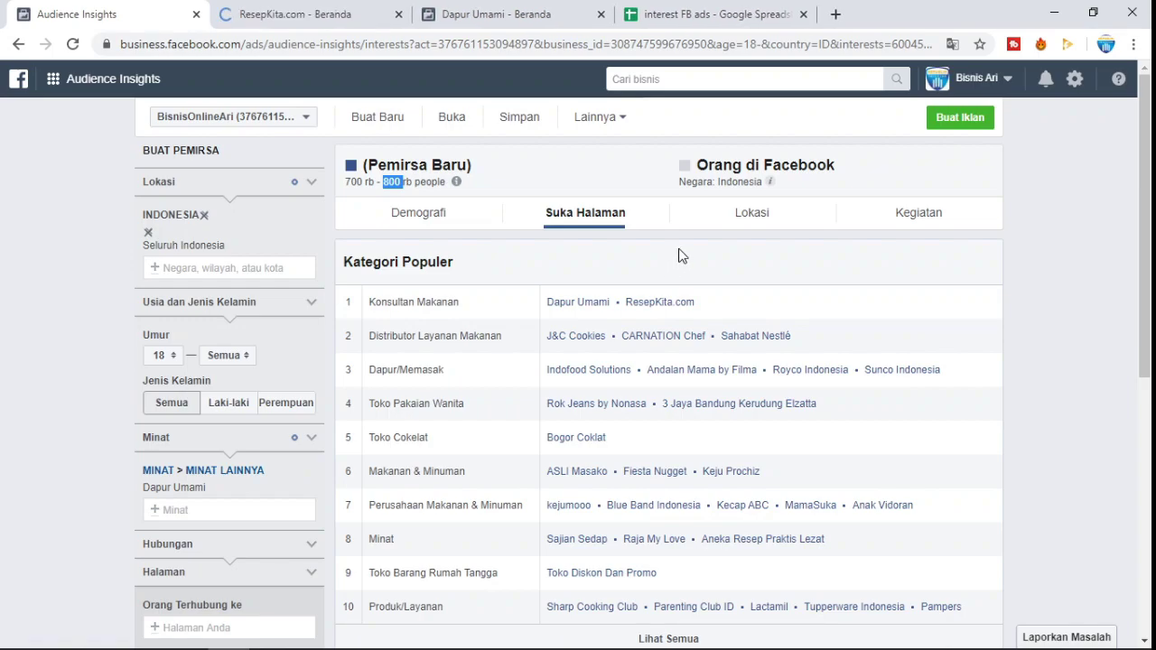
scroll(682, 255, "down", 1)
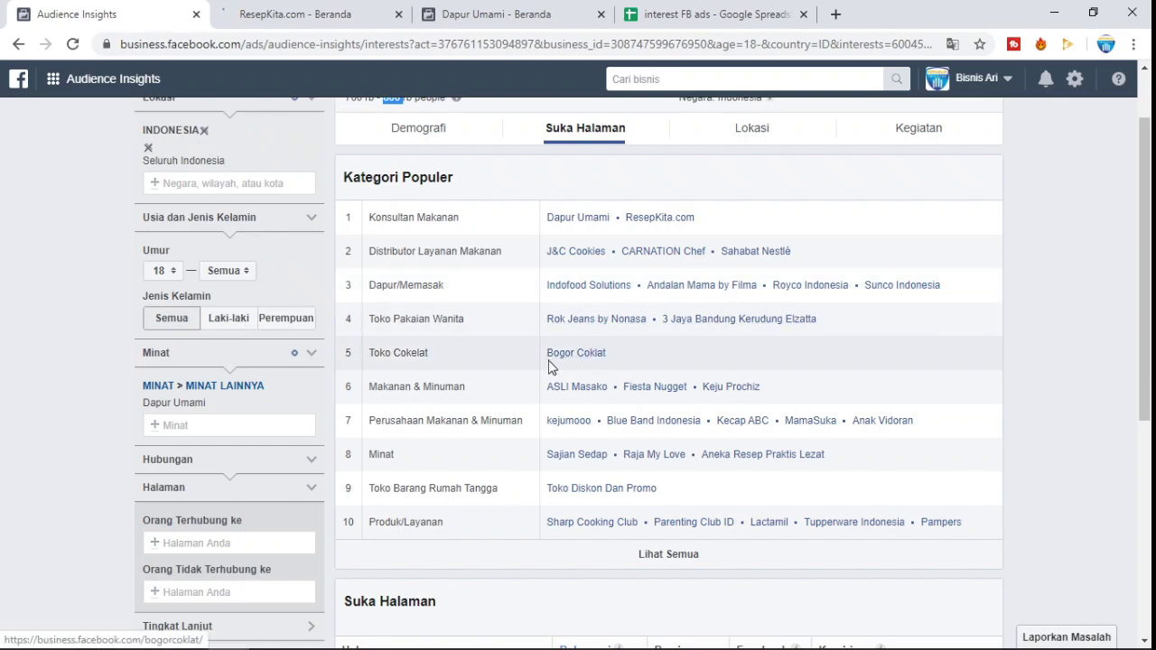
- Look over the ResepKita.com Facebook page and its community figures, and return to Audience Insights
left_click(332, 16)
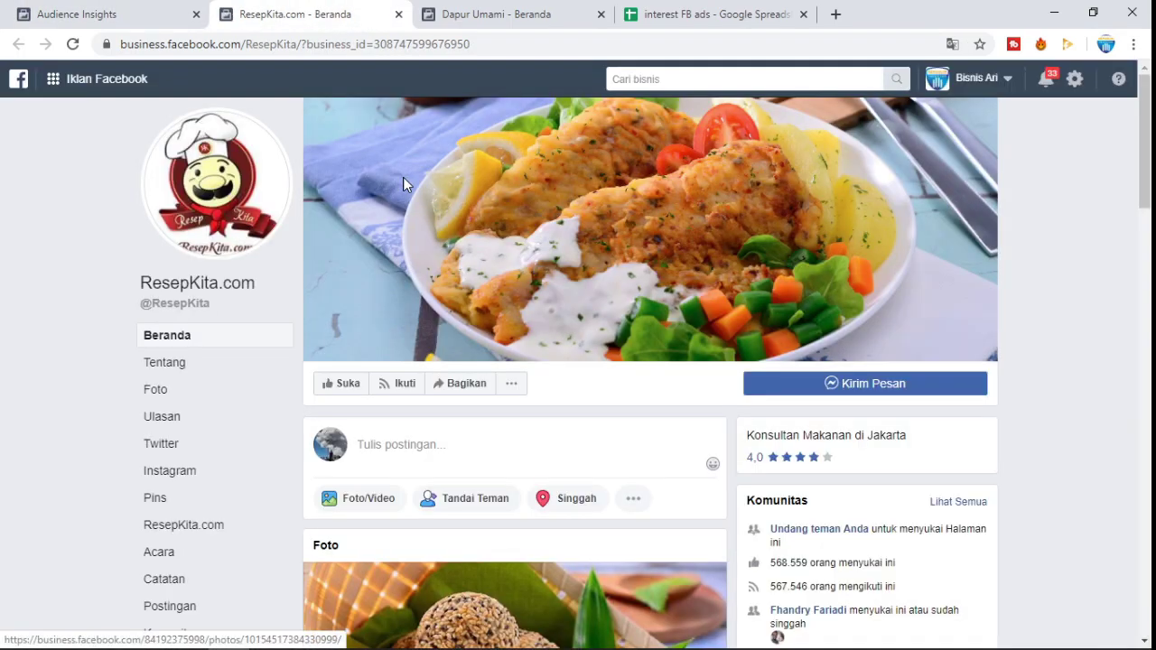
scroll(504, 400, "down", 15)
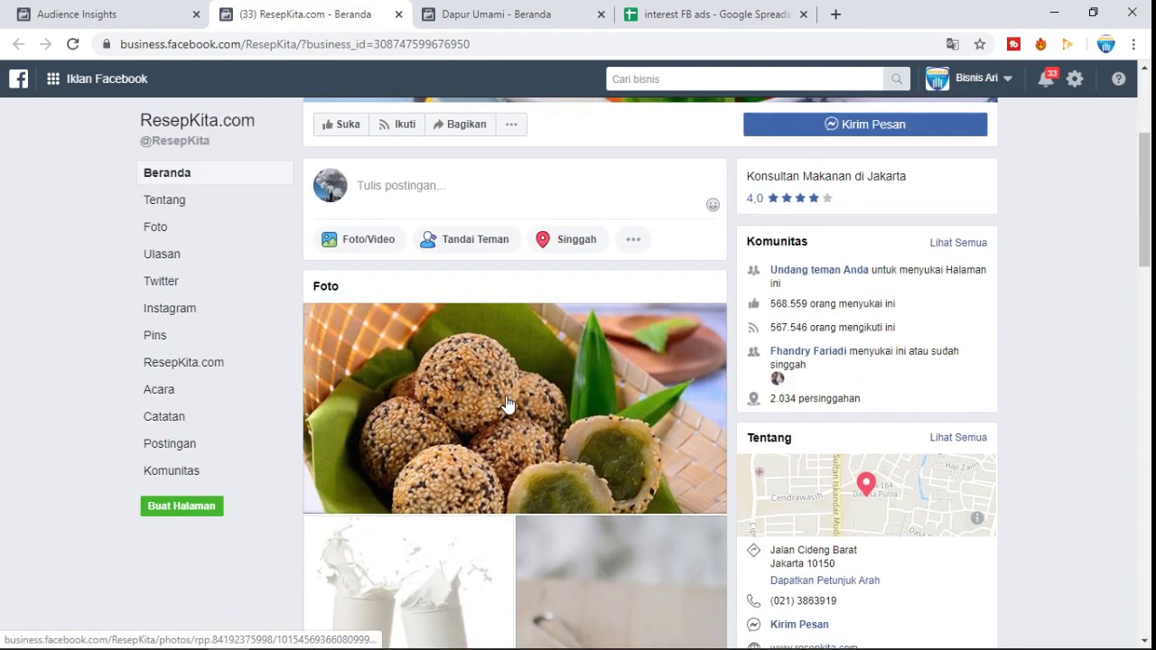
left_click(77, 15)
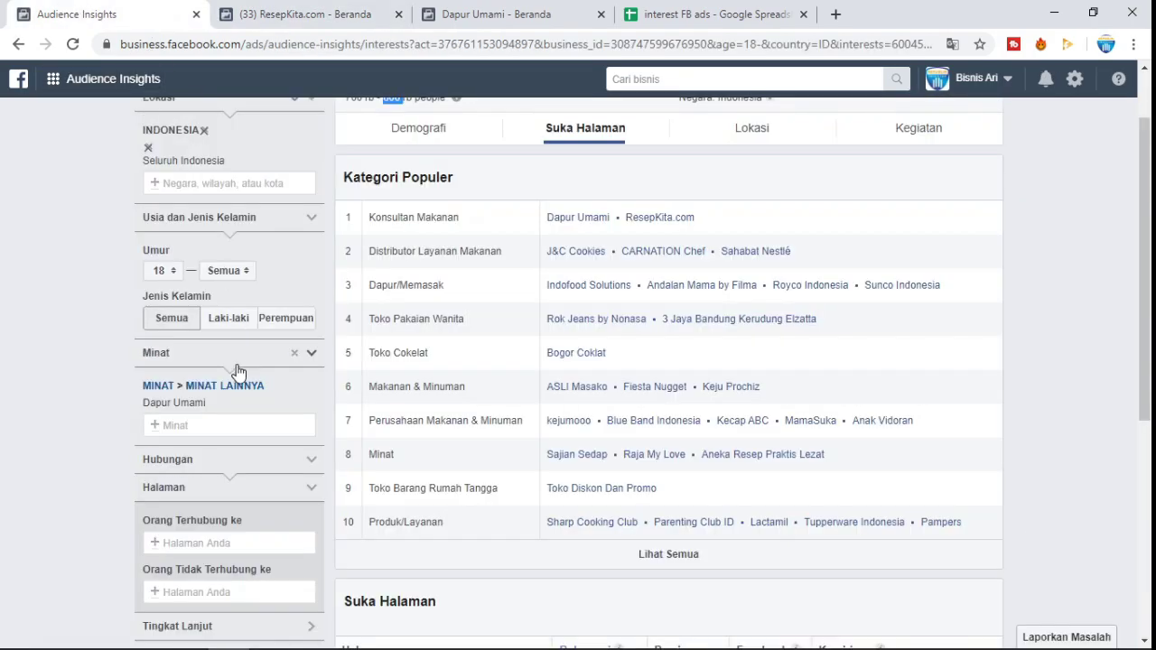
- Search the audience interests for "resepki"
left_click(207, 340)
type("resep")
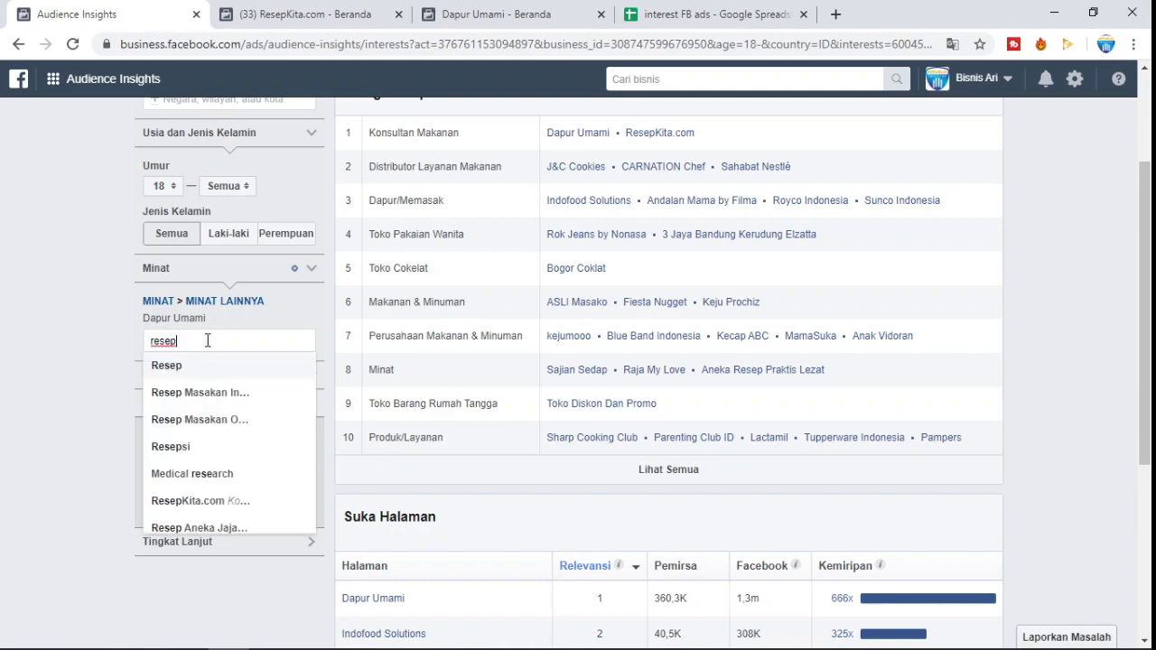
type("ki")
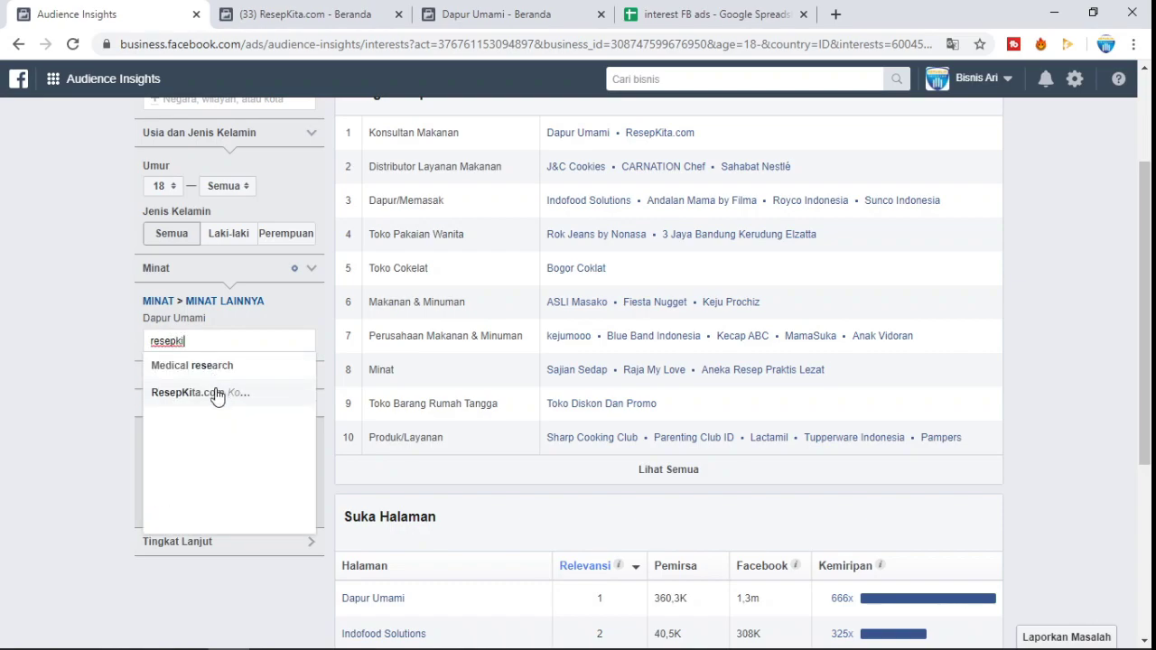
mouse_move(515, 635)
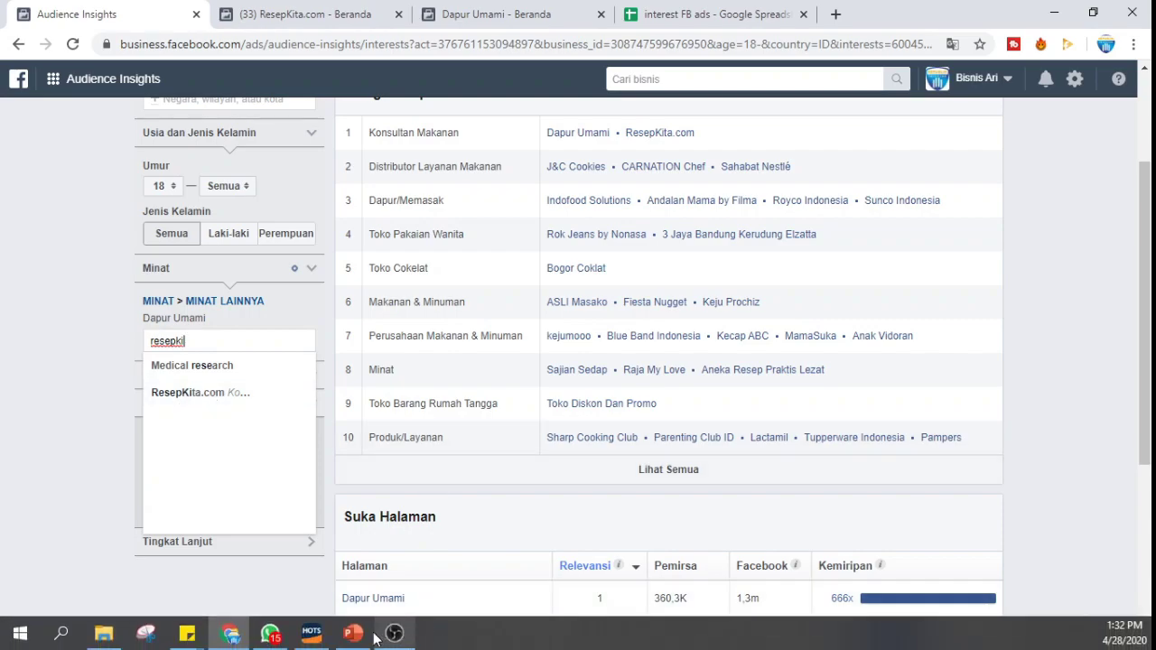
- Go to the interest FB ads spreadsheet and enter resepkita.com in the first free cell under Magazine/situs
key("ctrl+4")
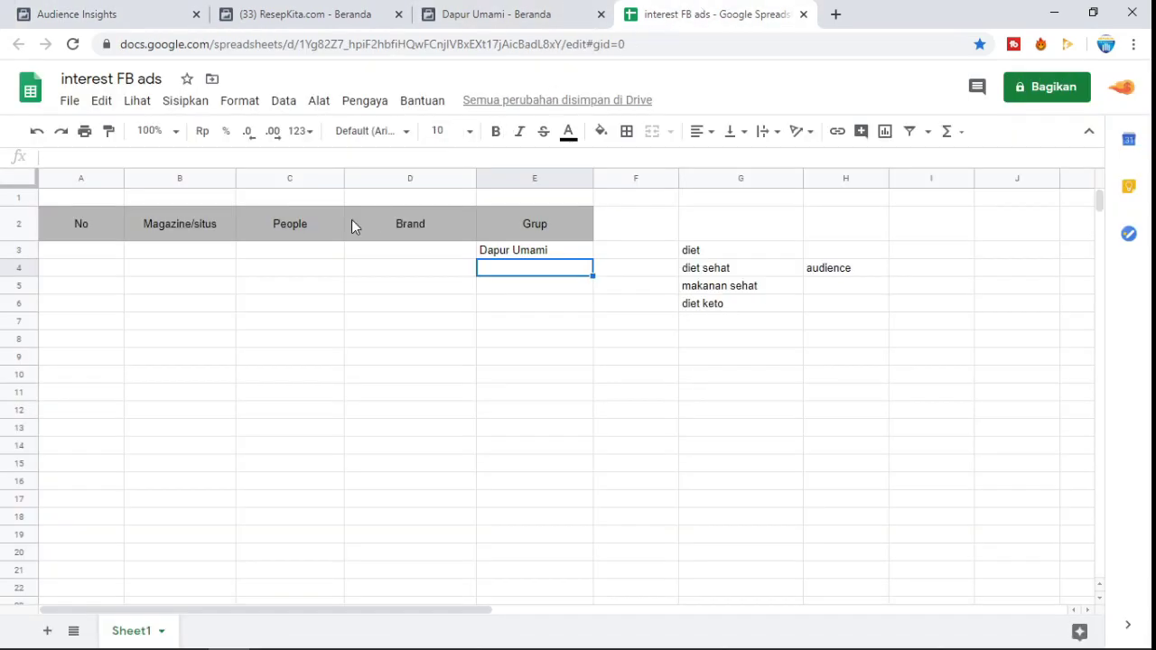
left_click(215, 260)
type("resepkita.com")
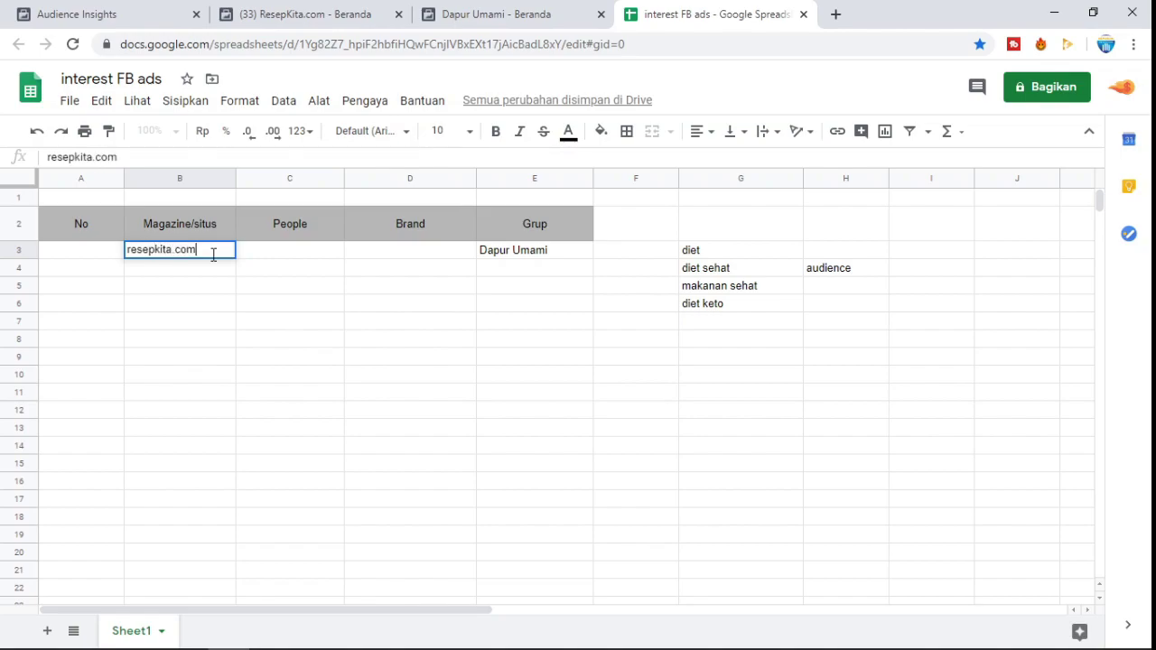
key("Return")
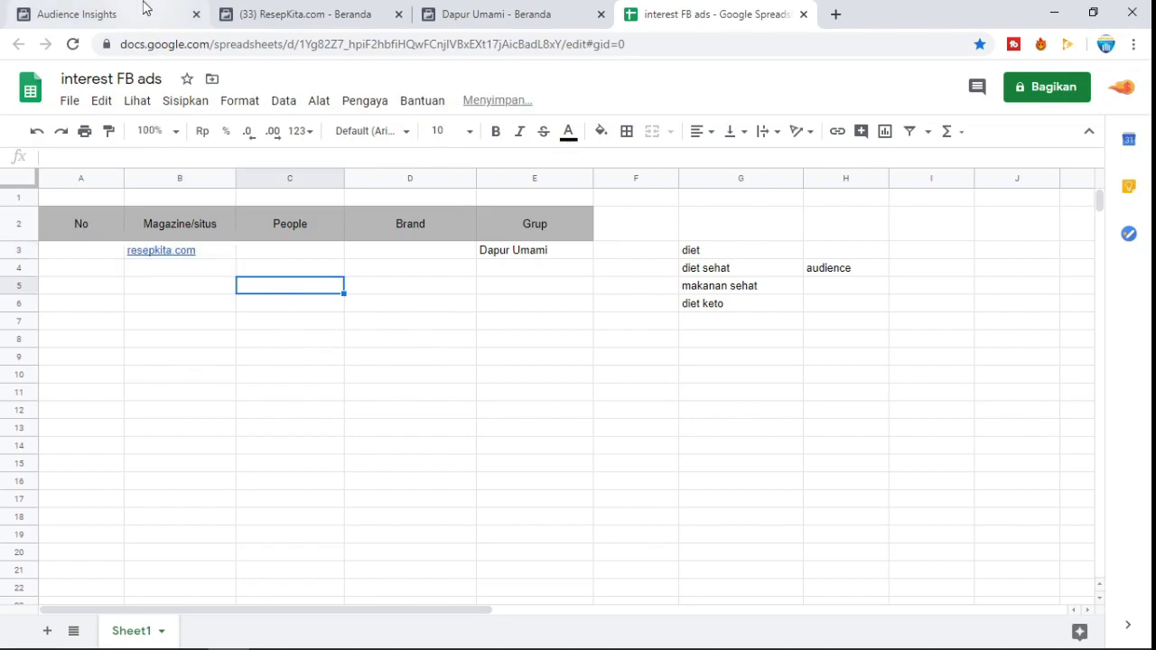
- Back in Audience Insights, replace the Dapur Umami interest with ResepKita.com
left_click(145, 14)
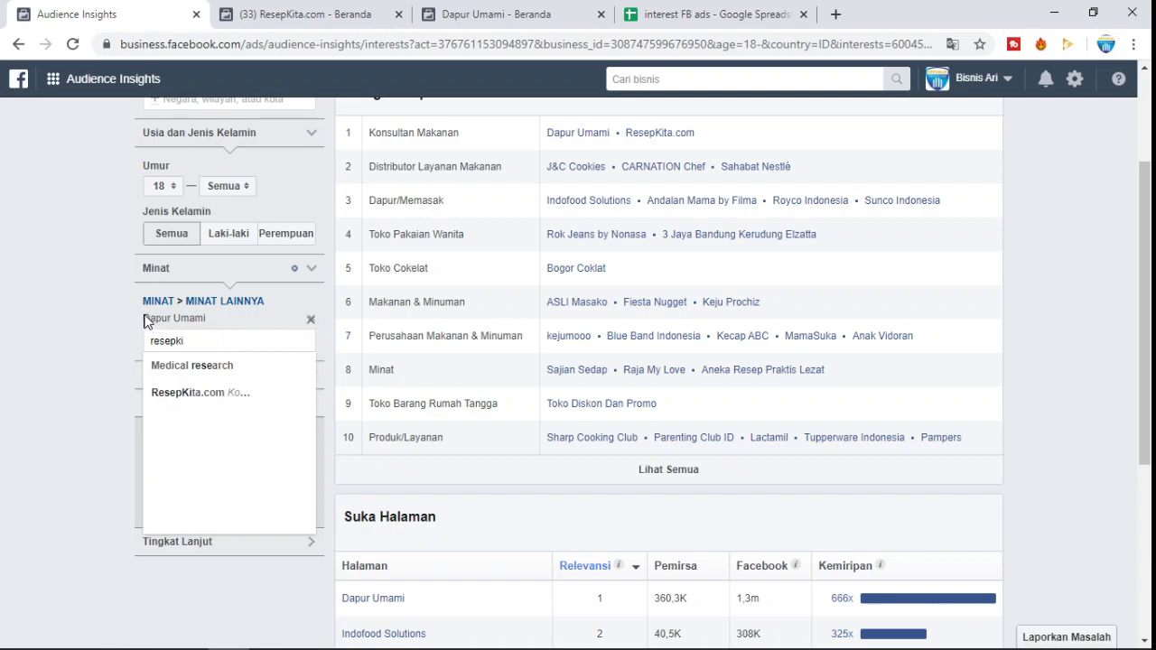
left_click(312, 322)
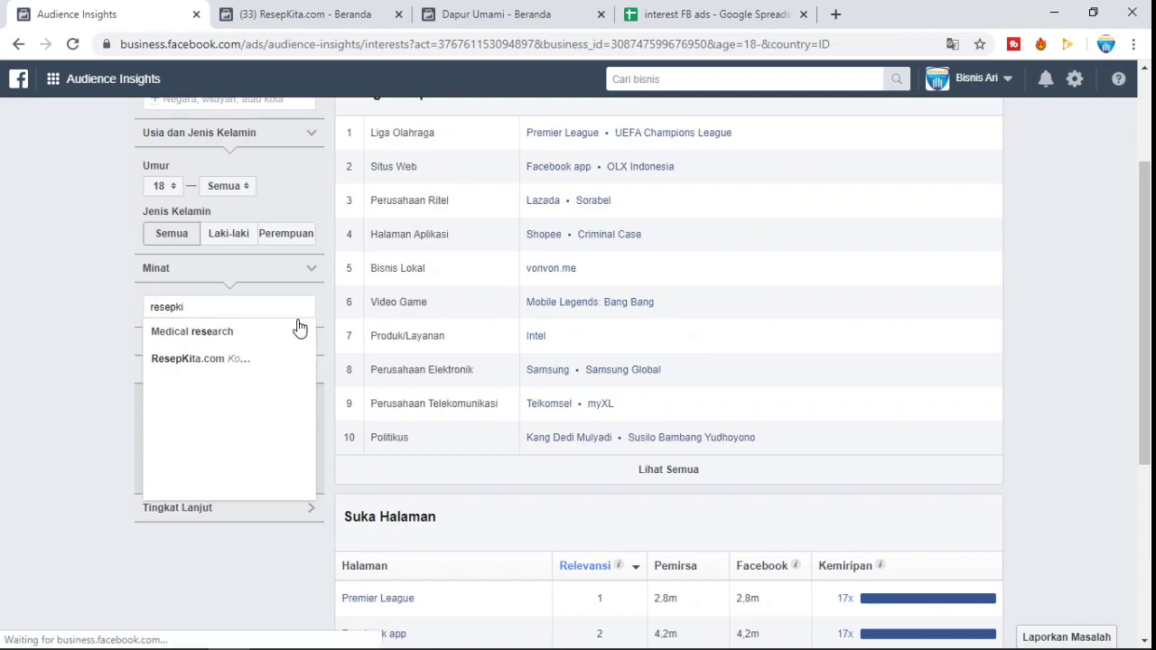
left_click(207, 363)
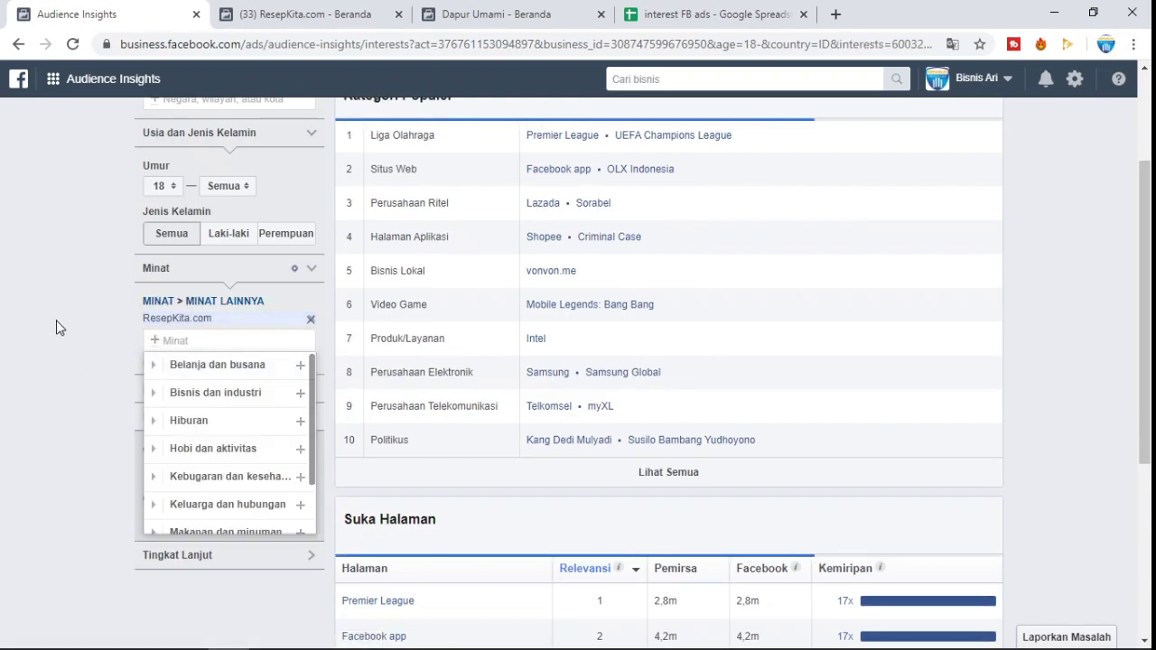
left_click(57, 328)
- Examine the popular categories, page likes and estimated audience size for the ResepKita.com interest
scroll(755, 397, "down", 1)
scroll(756, 398, "down", 2)
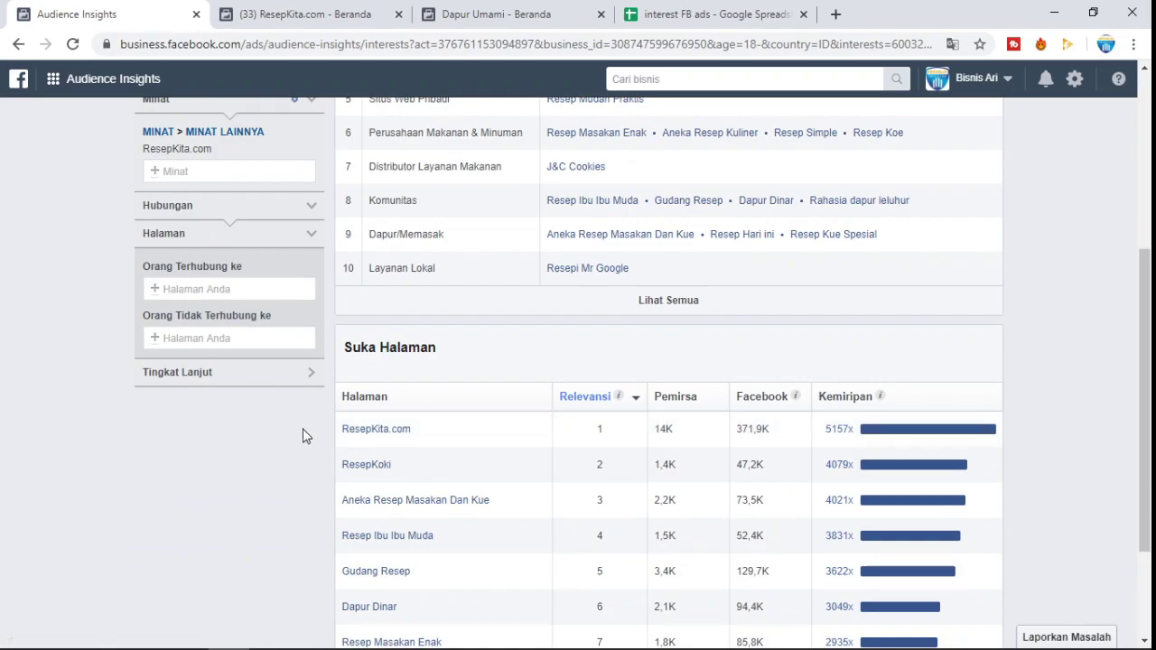
scroll(398, 432, "up", 4)
scroll(377, 243, "down", 5)
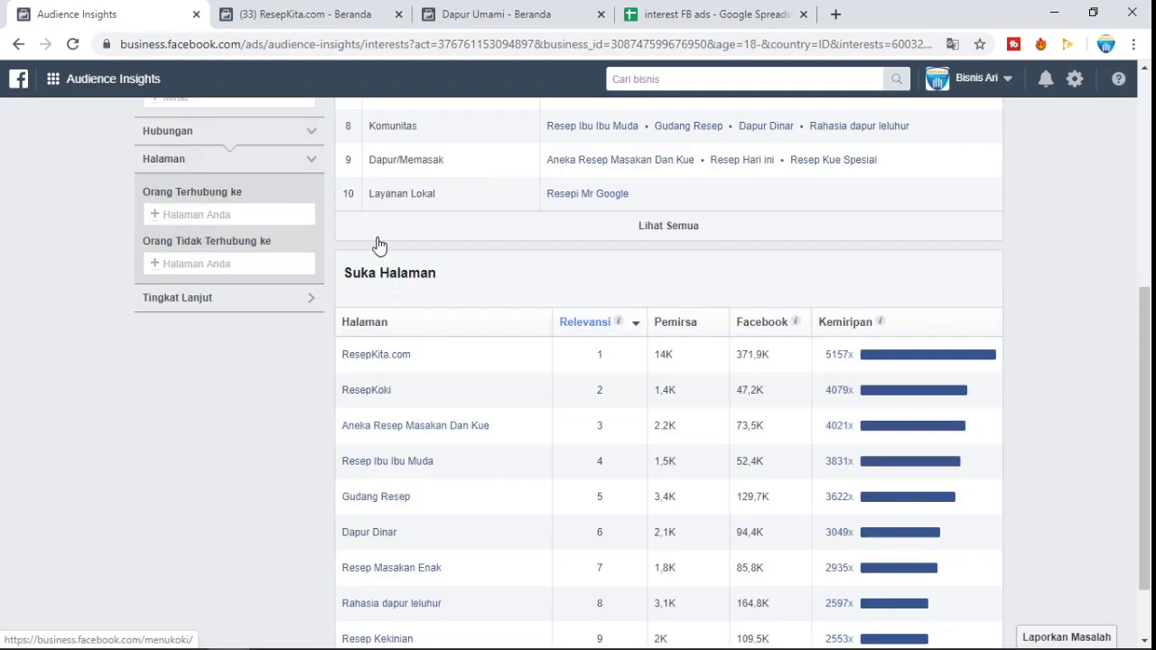
scroll(348, 261, "up", 5)
scroll(448, 297, "down", 6)
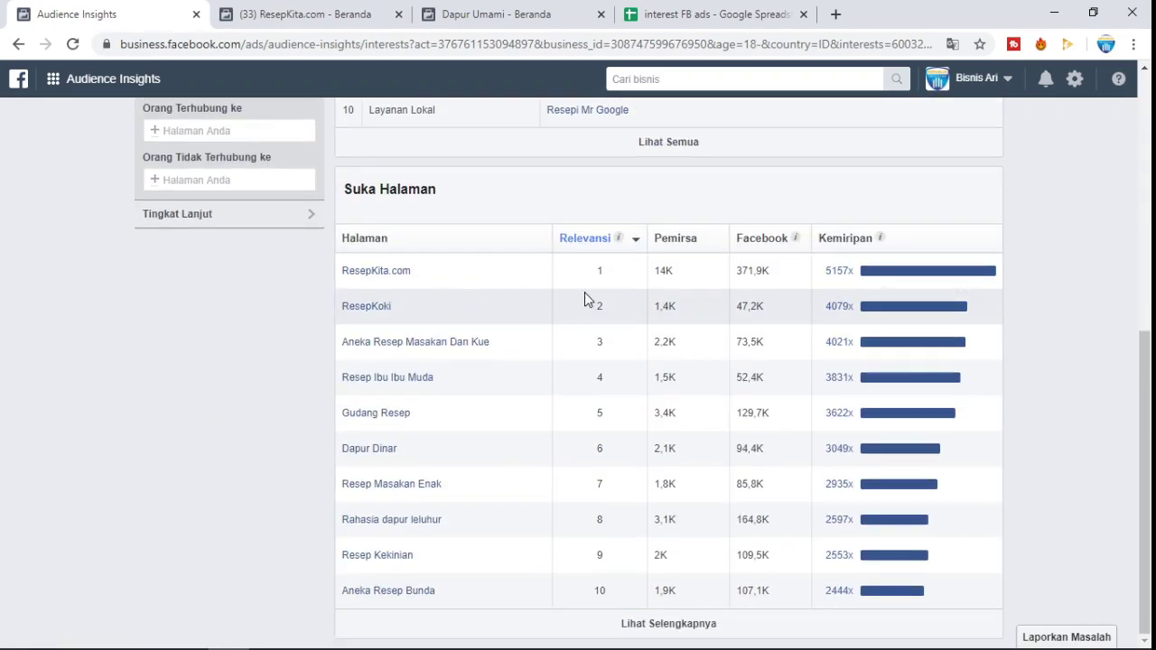
scroll(664, 276, "up", 6)
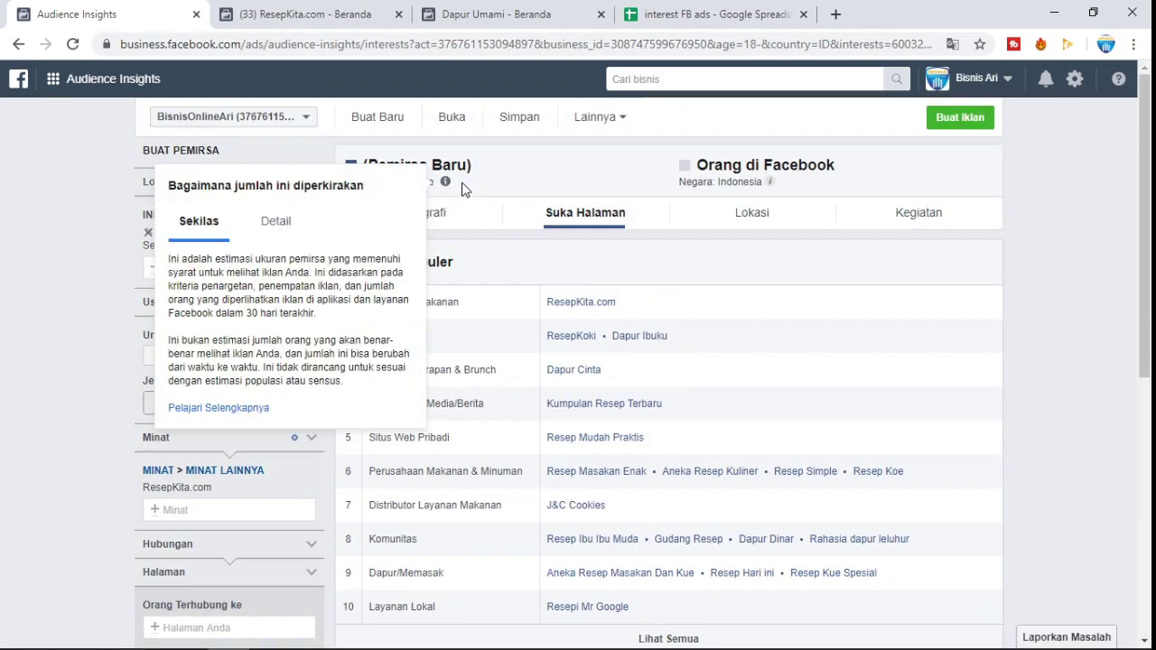
scroll(539, 325, "down", 3)
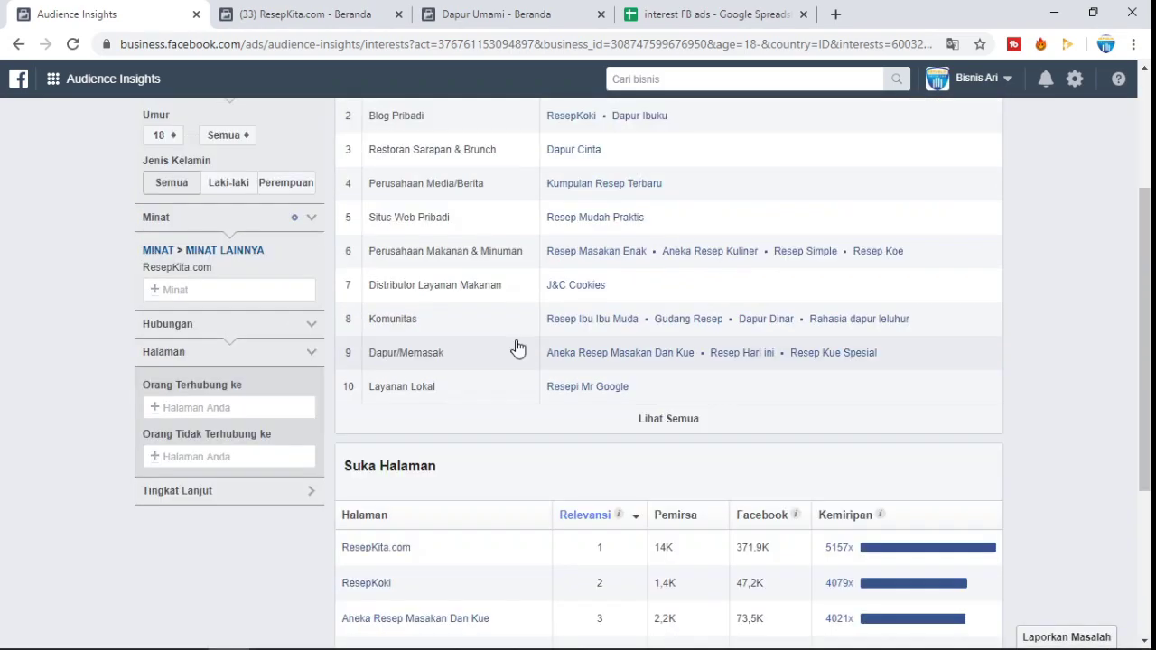
- Highlight the resepkita.com cell in the spreadsheet with a yellow fill
left_click(714, 13)
left_click(217, 252)
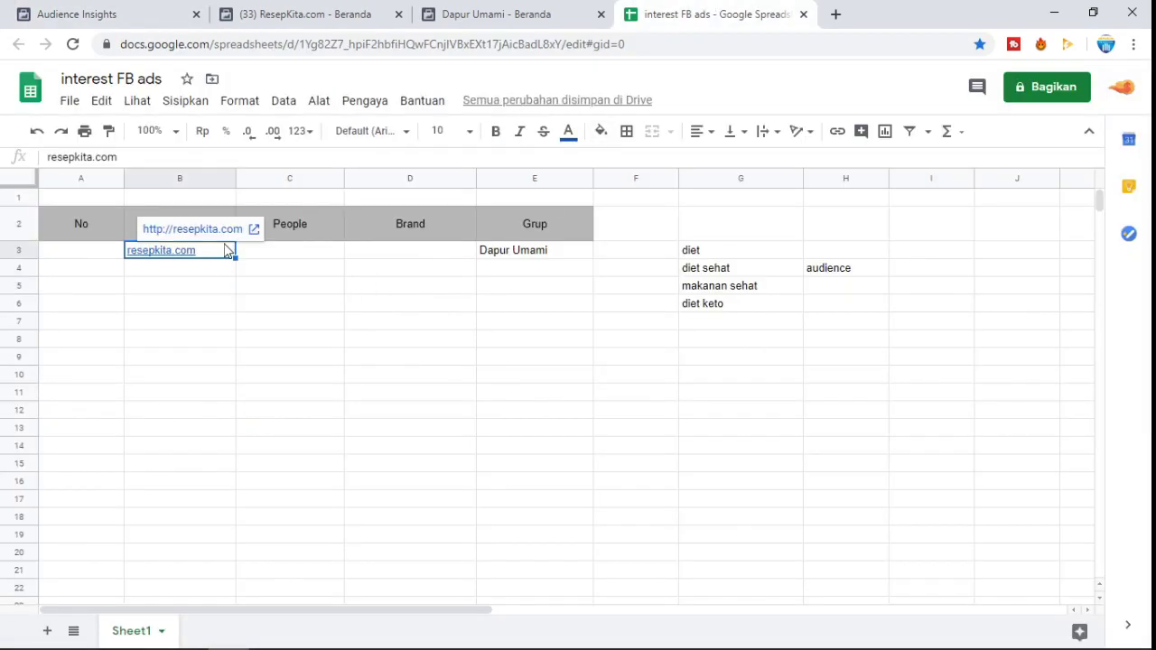
left_click(606, 135)
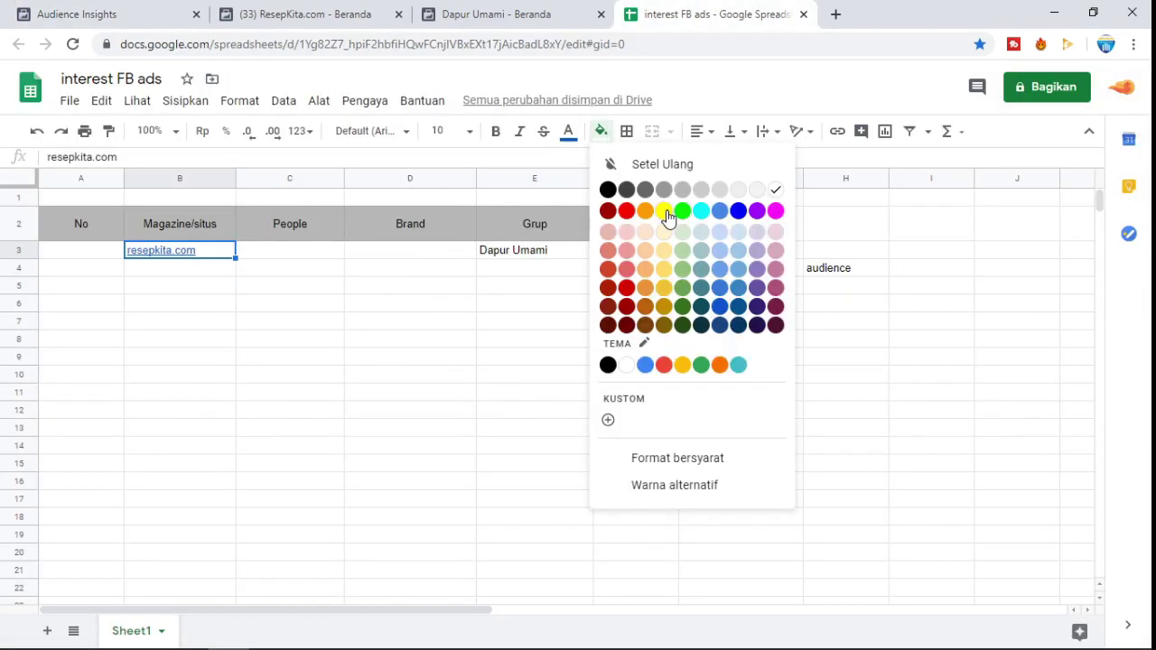
left_click(665, 211)
left_click(361, 345)
left_click(227, 255)
left_click(263, 290)
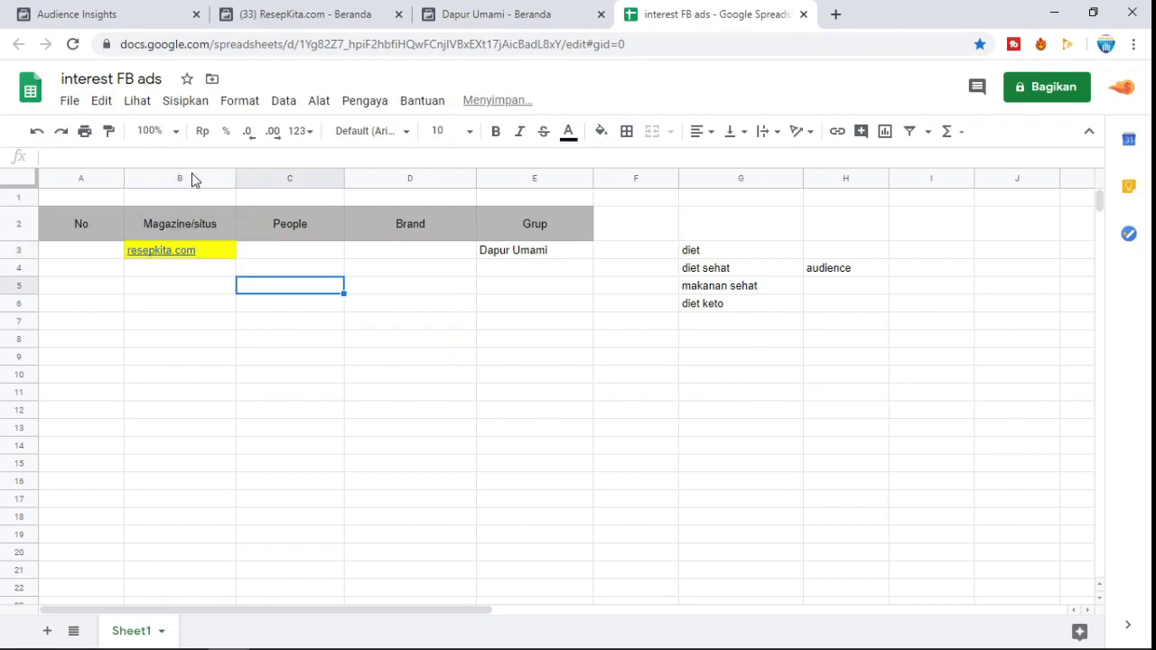
- Recheck the ResepKita.com page likes in Audience Insights and review the highlighted entry and the free cell below it in the spreadsheet
left_click(117, 14)
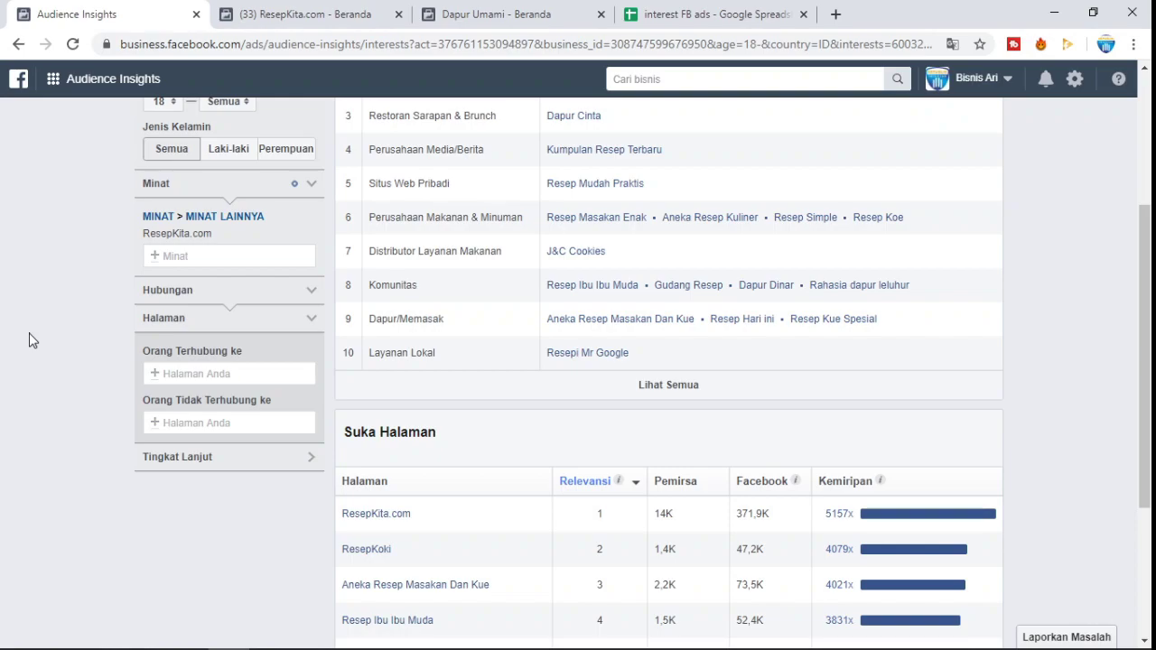
scroll(88, 321, "down", 3)
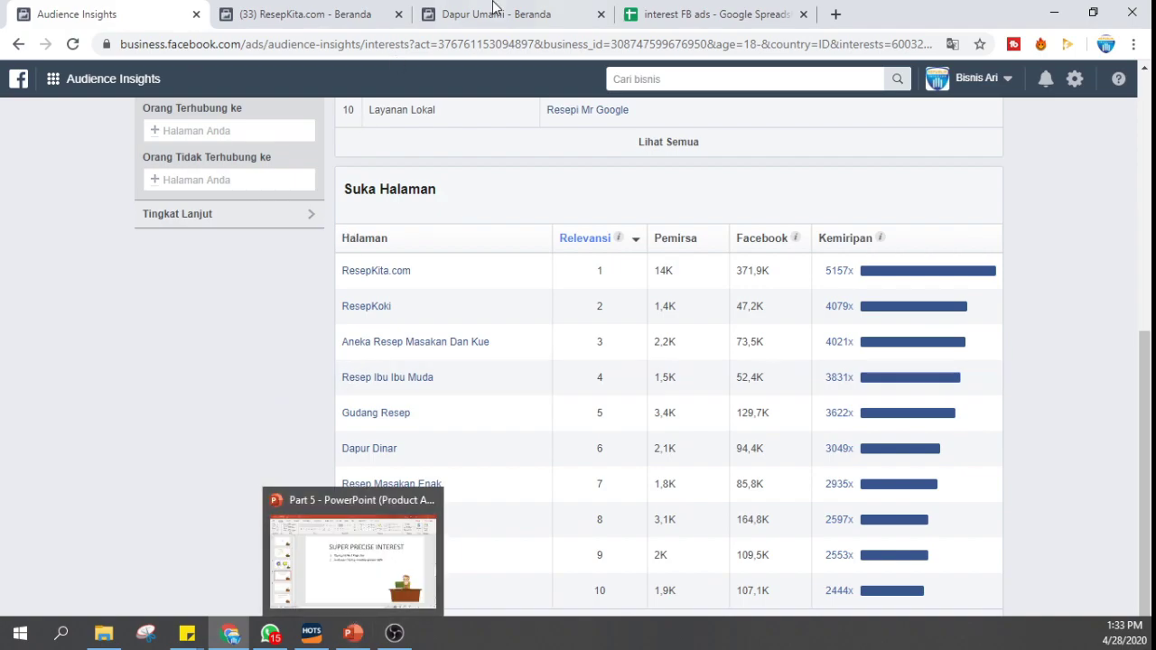
left_click(705, 13)
left_click(226, 253)
left_click(233, 268)
left_click(232, 252)
left_click(253, 271)
left_click(221, 277)
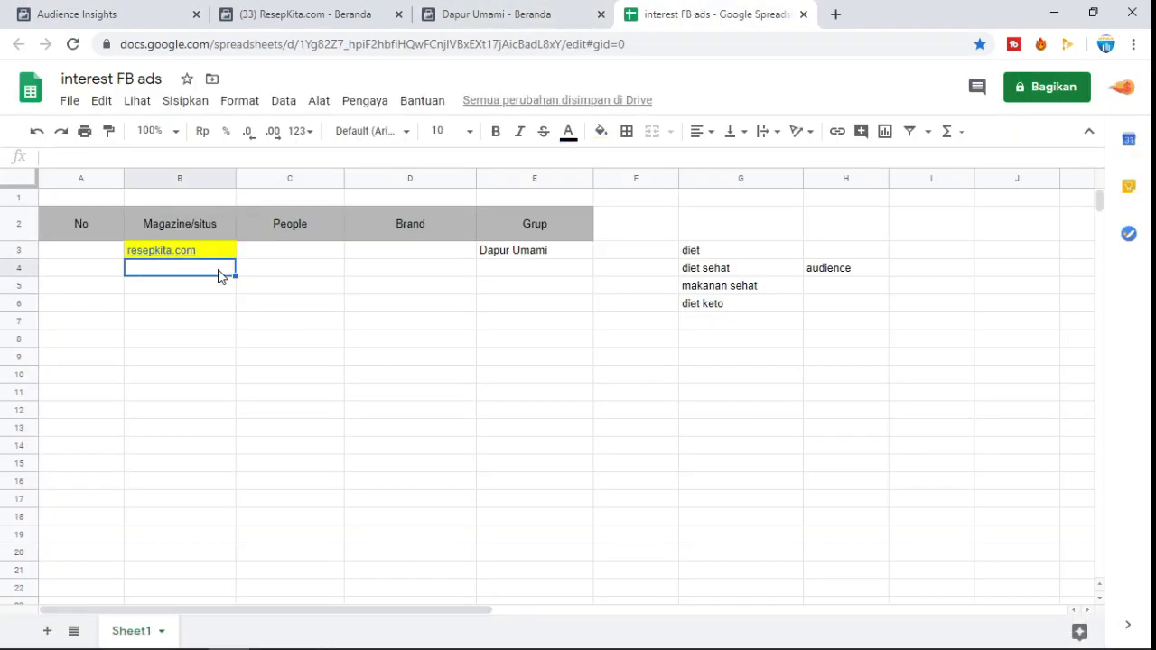
left_click(229, 252)
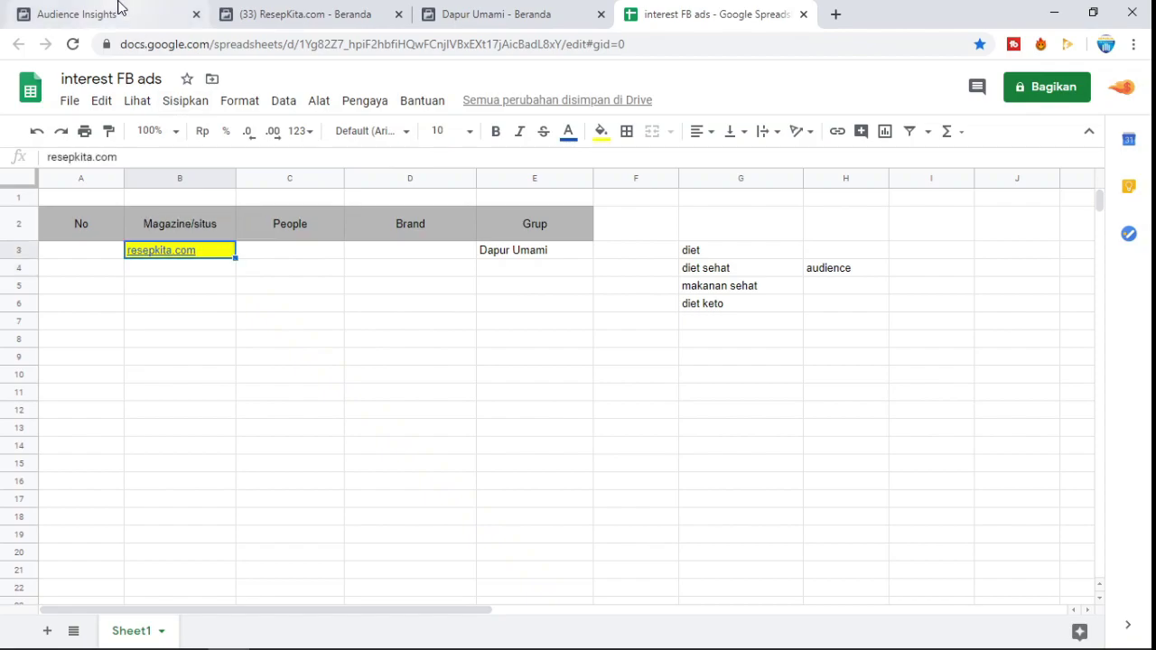
left_click(219, 270)
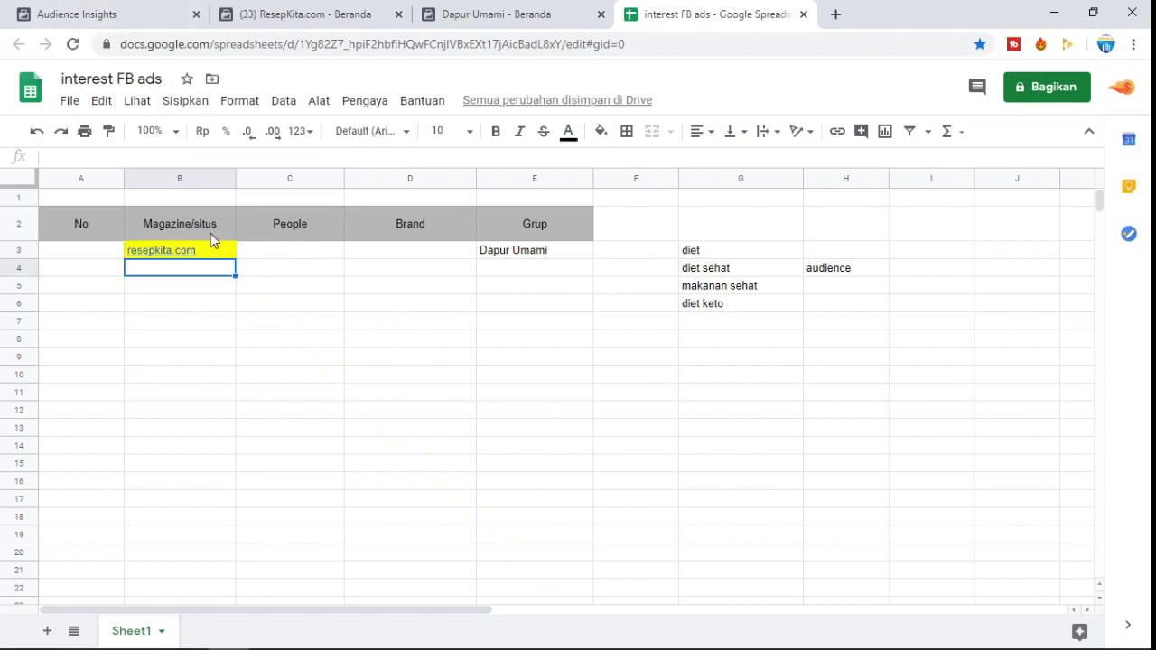
- Return to Audience Insights and look through the ResepKita.com results for further related pages
left_click(119, 6)
scroll(271, 326, "up", 3)
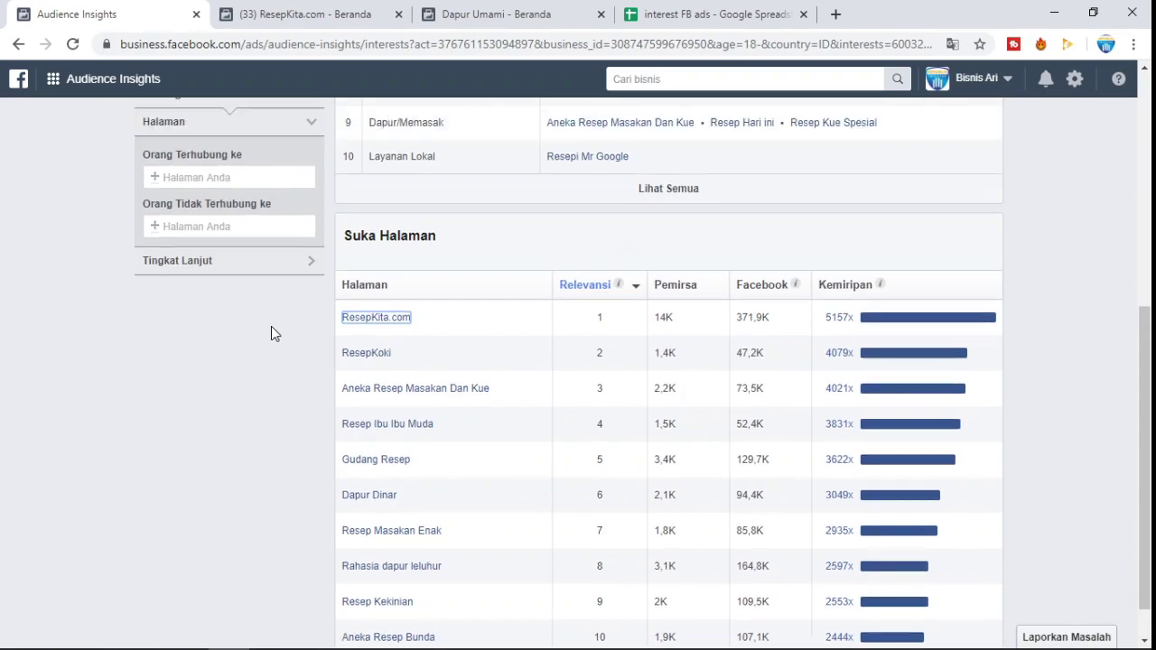